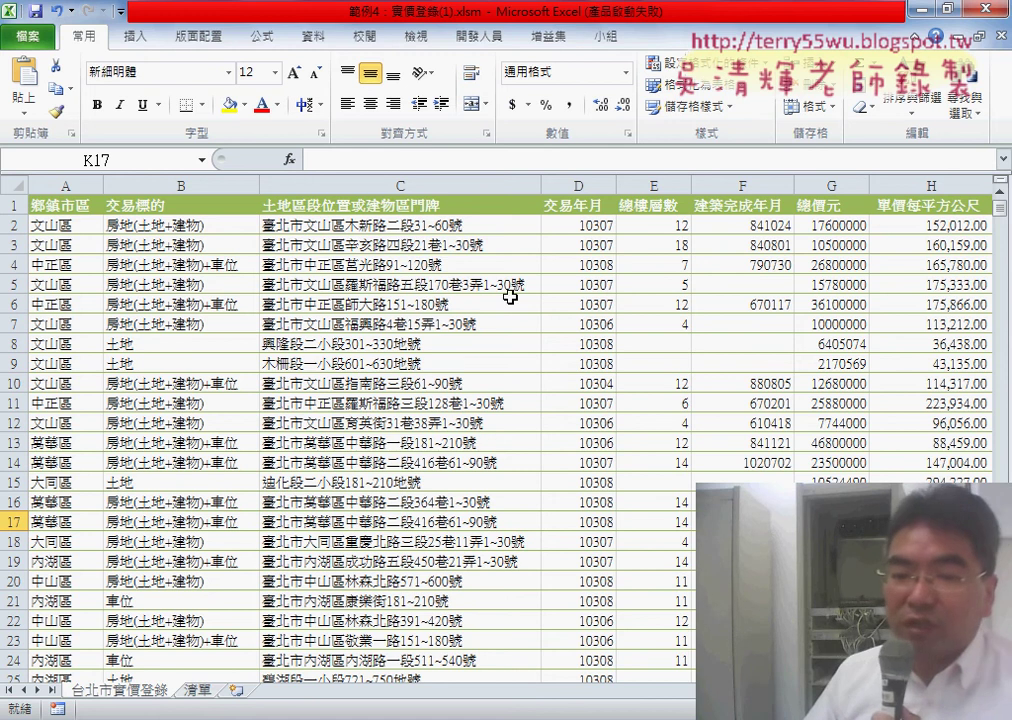
# - Copy the road name 中華路 from the address in cell C13
pyautogui.hscroll(3, 500, 430)
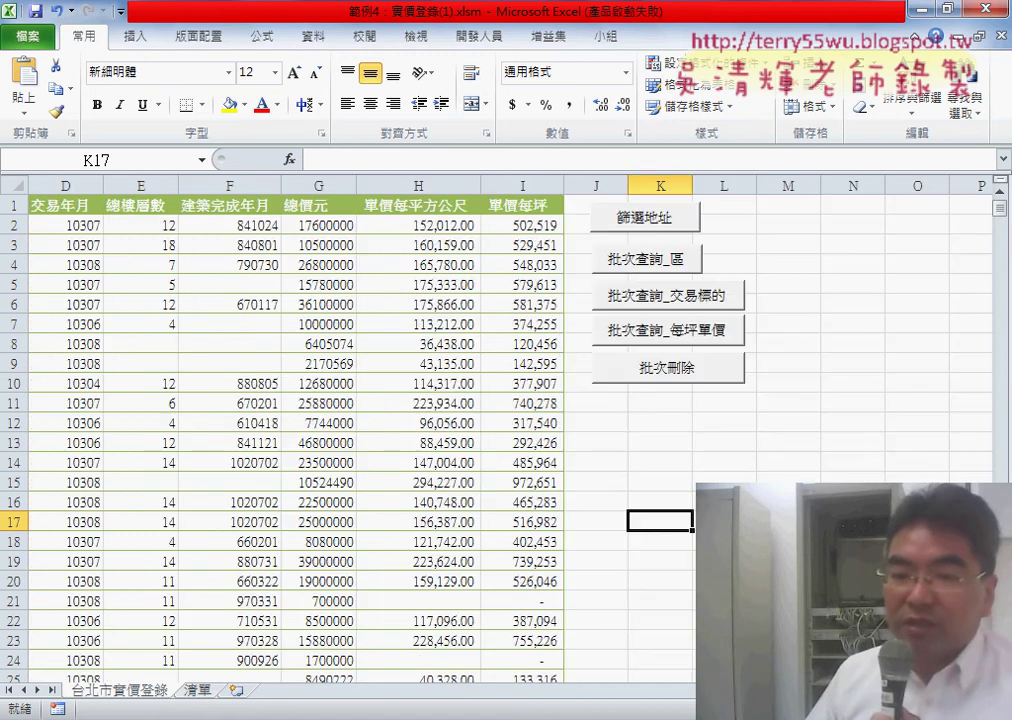
pyautogui.hscroll(-3, 500, 430)
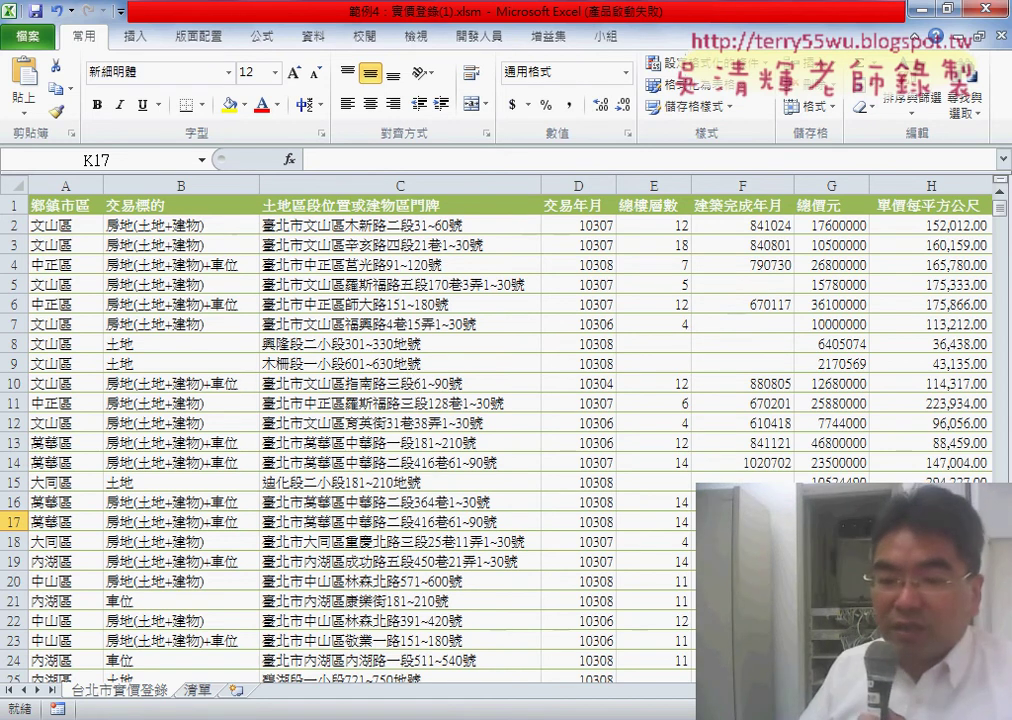
pyautogui.hscroll(3, 580, 580)
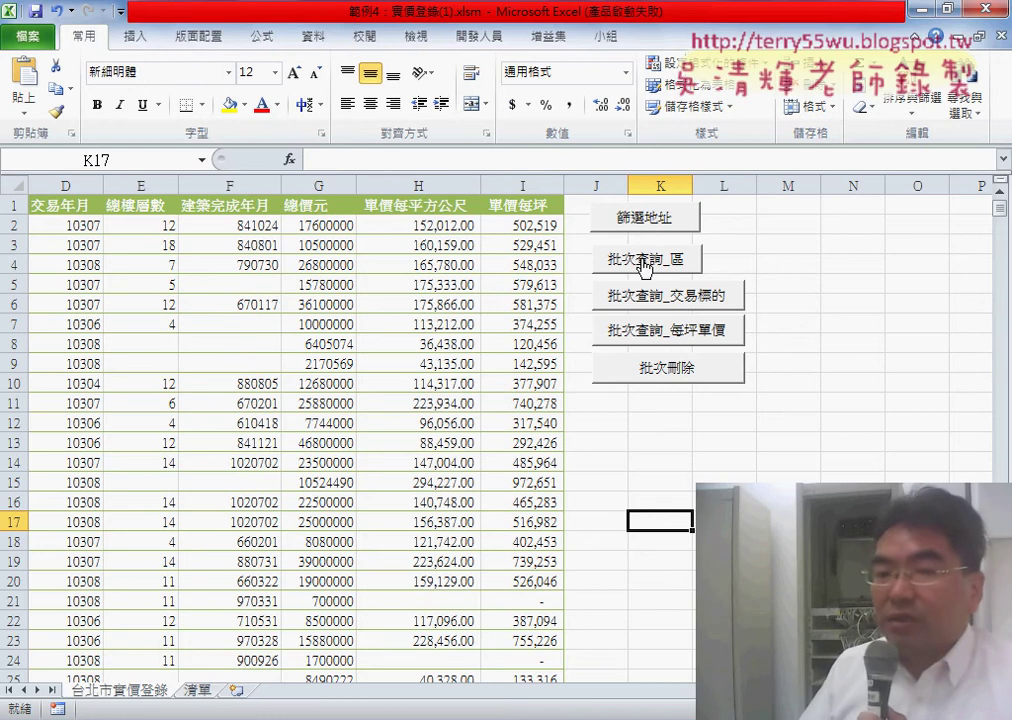
pyautogui.hscroll(-3, 300, 430)
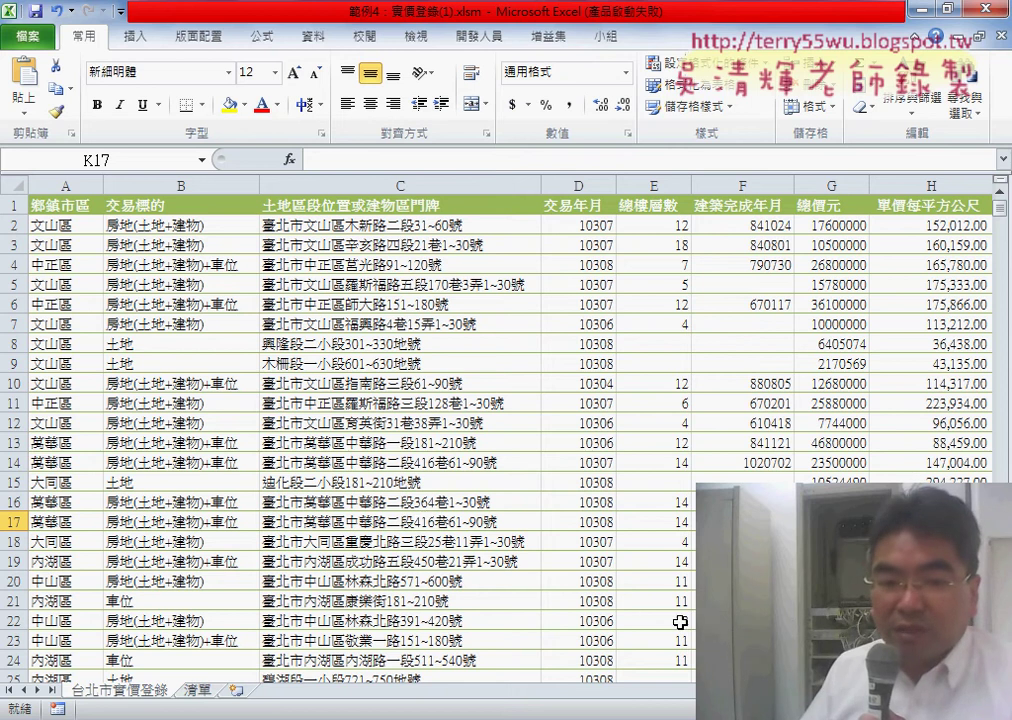
pyautogui.click(397, 443)
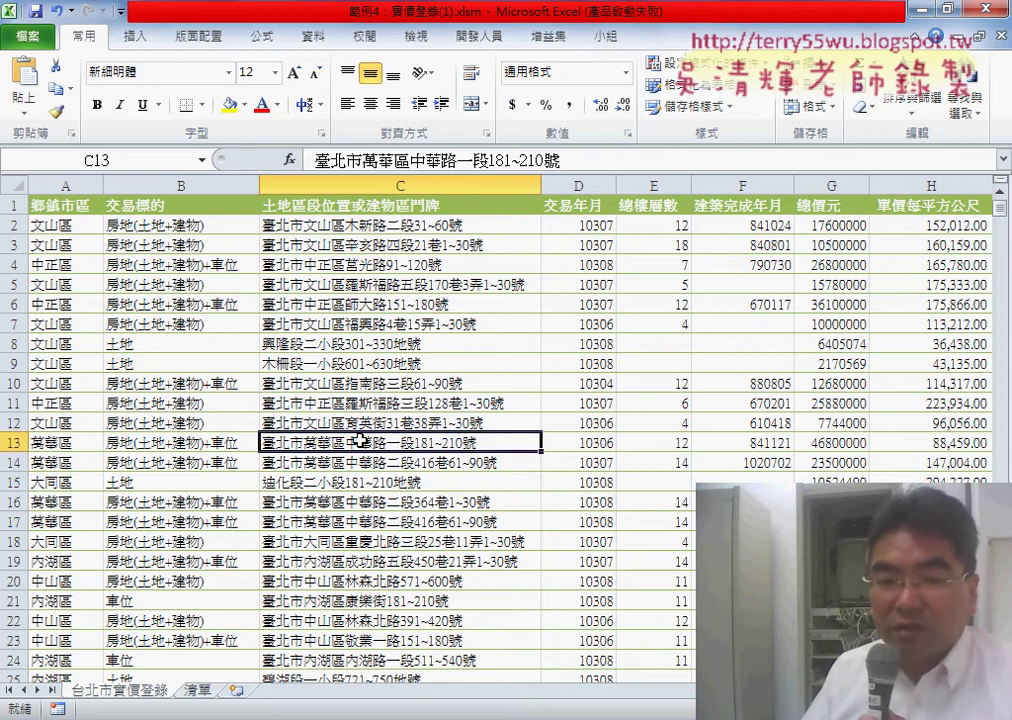
pyautogui.doubleClick(360, 441)
pyautogui.moveTo(346, 443); pyautogui.dragTo(385, 443)
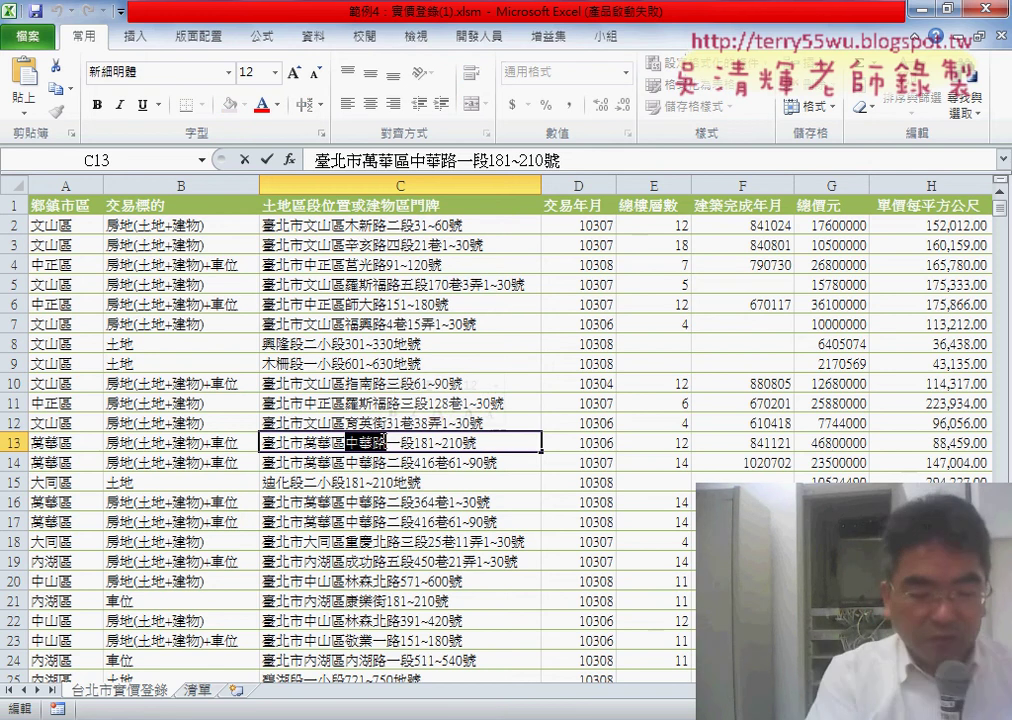
pyautogui.click(473, 320)
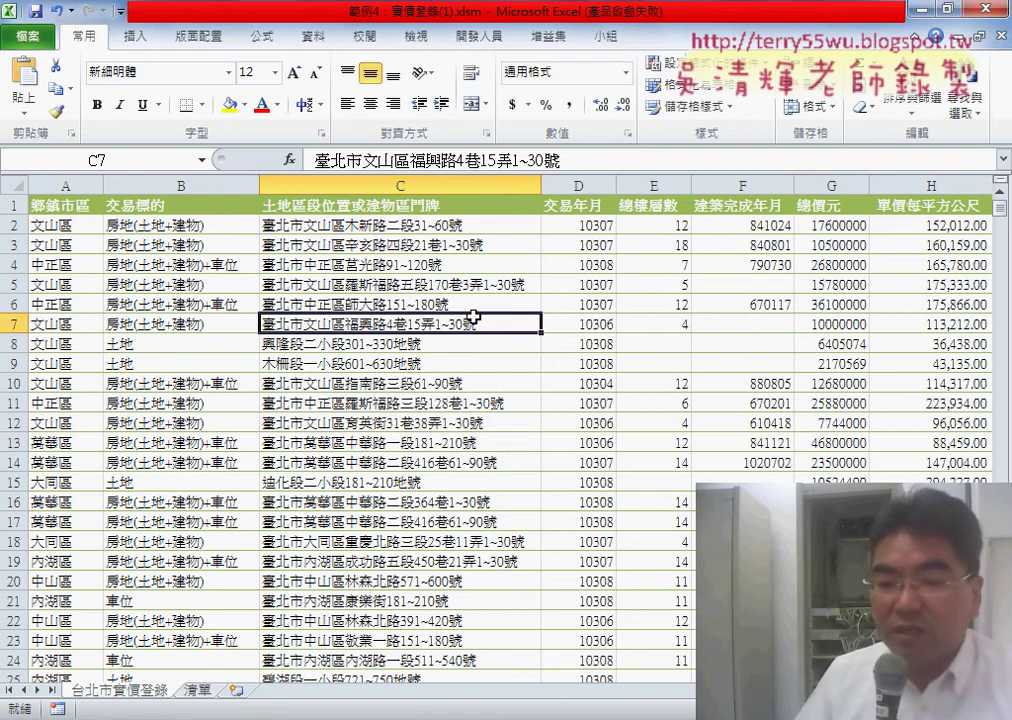
# - Run the 篩選地址 macro with 中華路 pasted as the address keyword
pyautogui.hscroll(2, 500, 400)
pyautogui.hscroll(1, 500, 400)
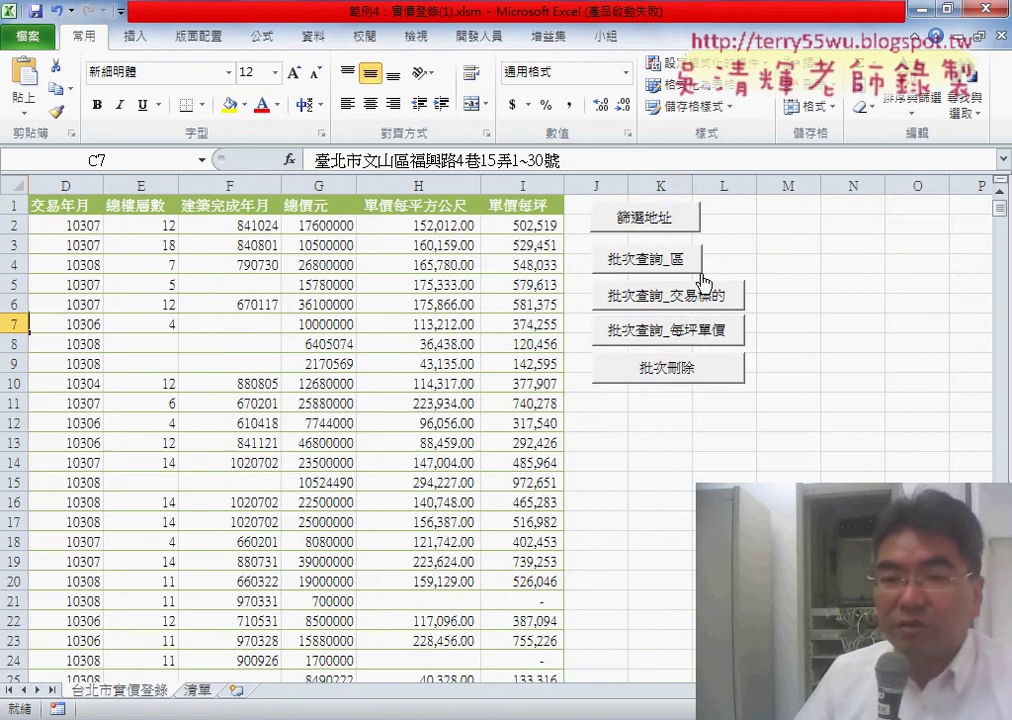
pyautogui.click(673, 221)
pyautogui.rightClick(401, 311)
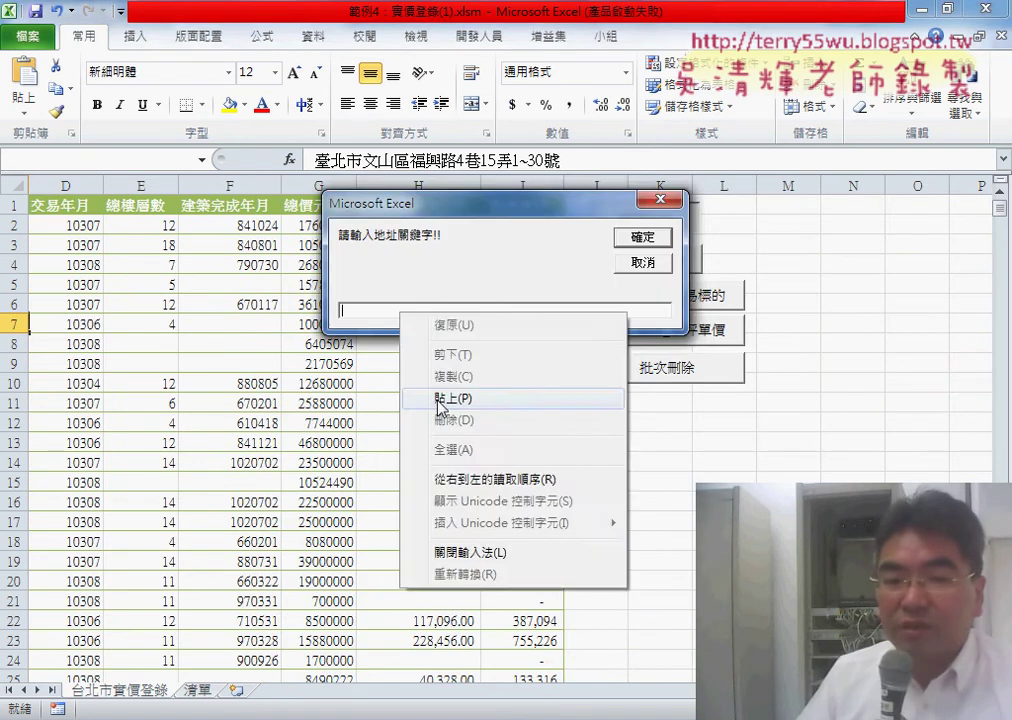
pyautogui.click(423, 393)
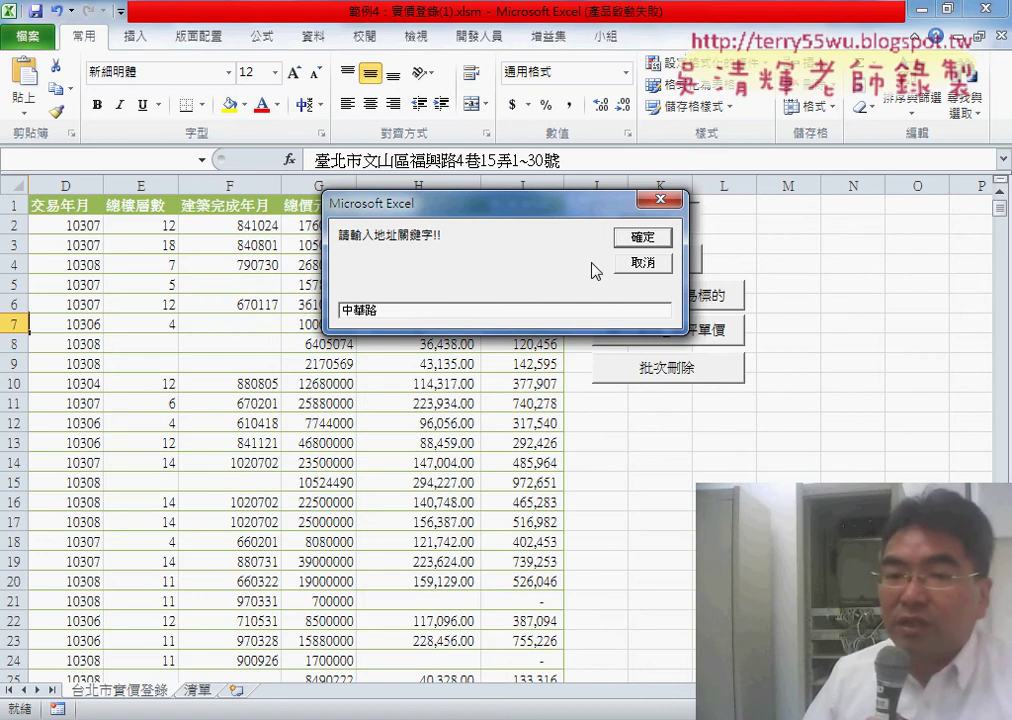
pyautogui.click(648, 238)
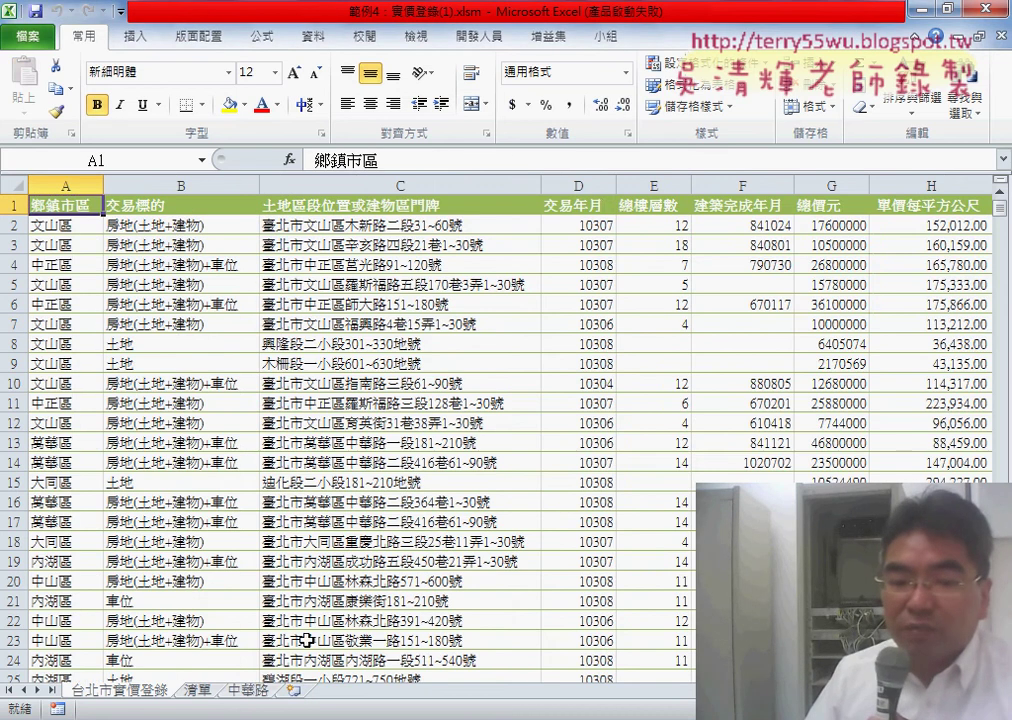
# - On the 中華路 sheet, give the G2:G11 prices Comma Style with zero decimal places
pyautogui.click(250, 690)
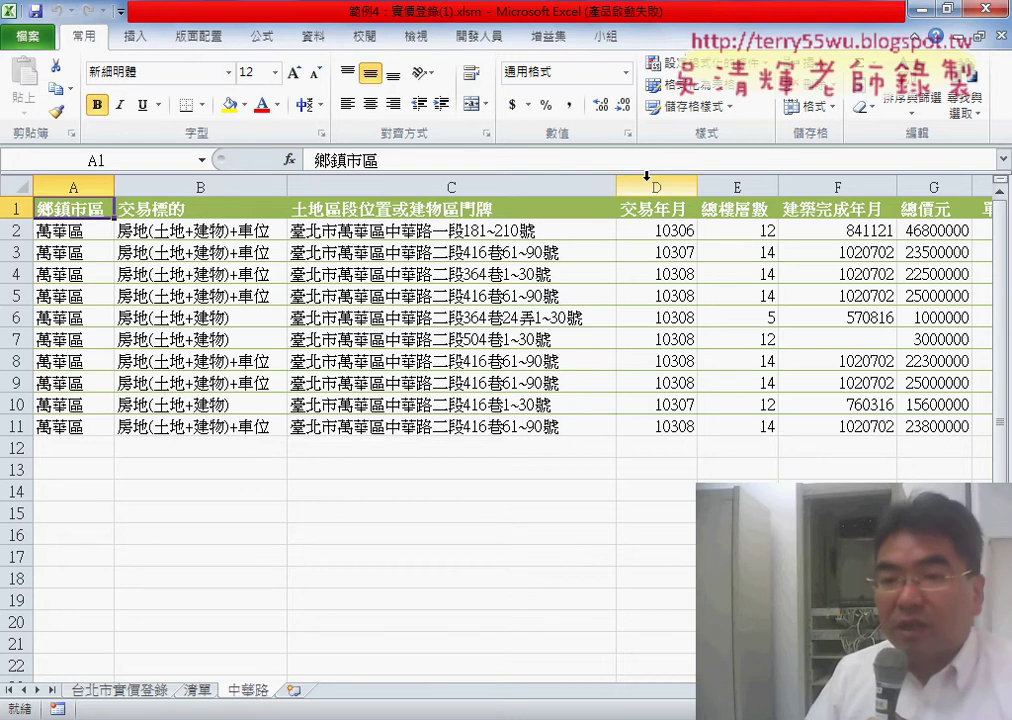
pyautogui.hscroll(1, 500, 300)
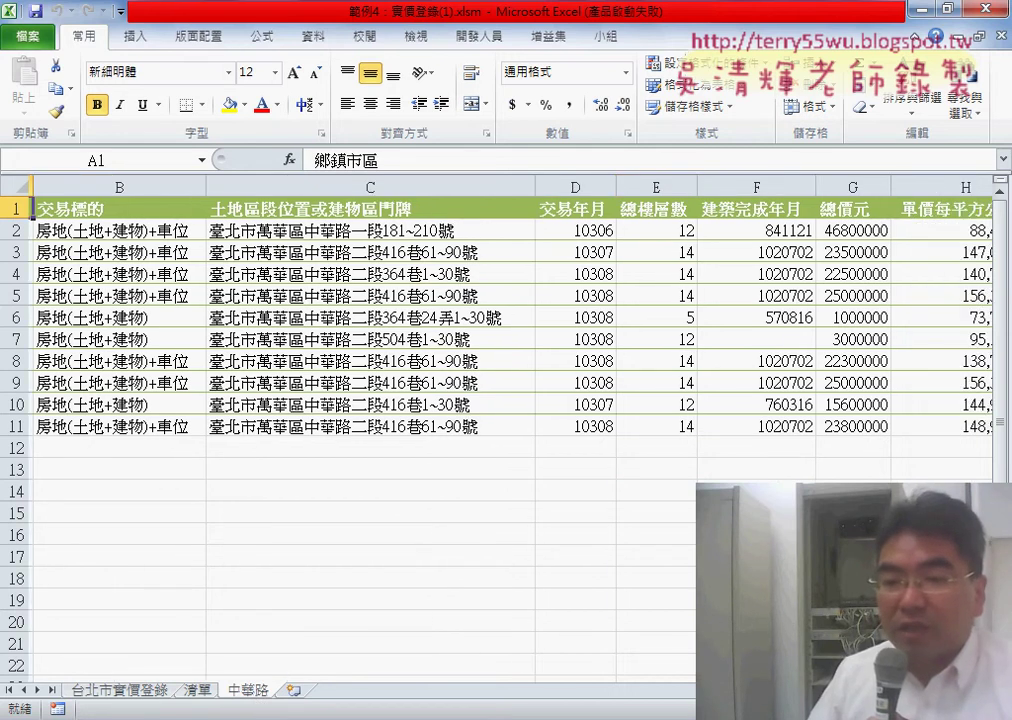
pyautogui.hscroll(1, 500, 300)
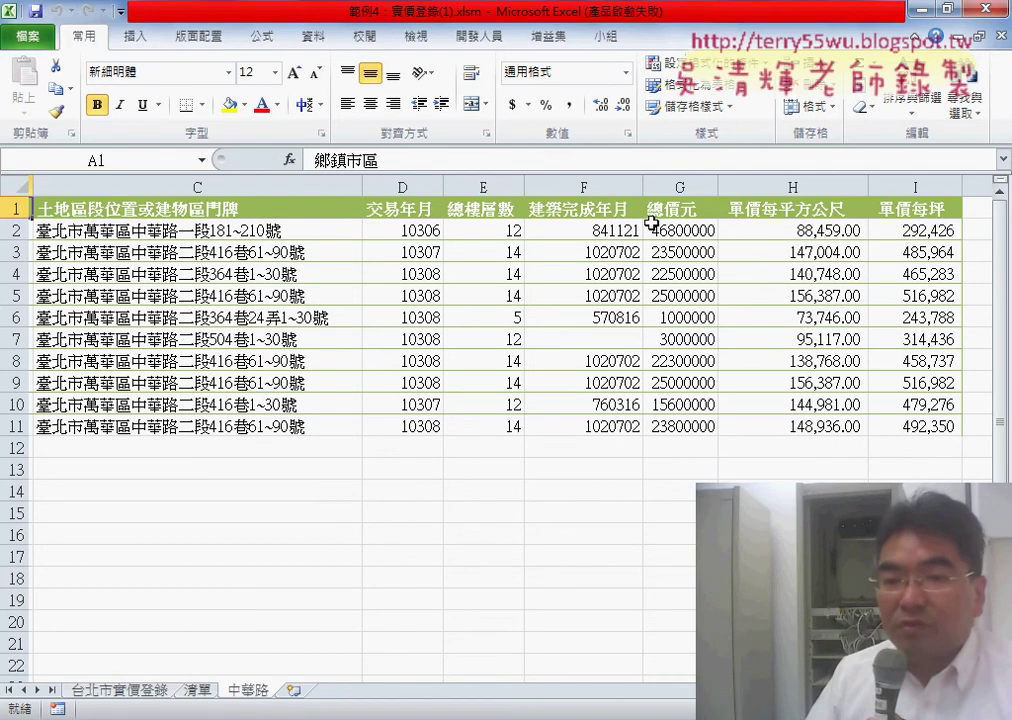
pyautogui.moveTo(655, 230); pyautogui.dragTo(668, 422)
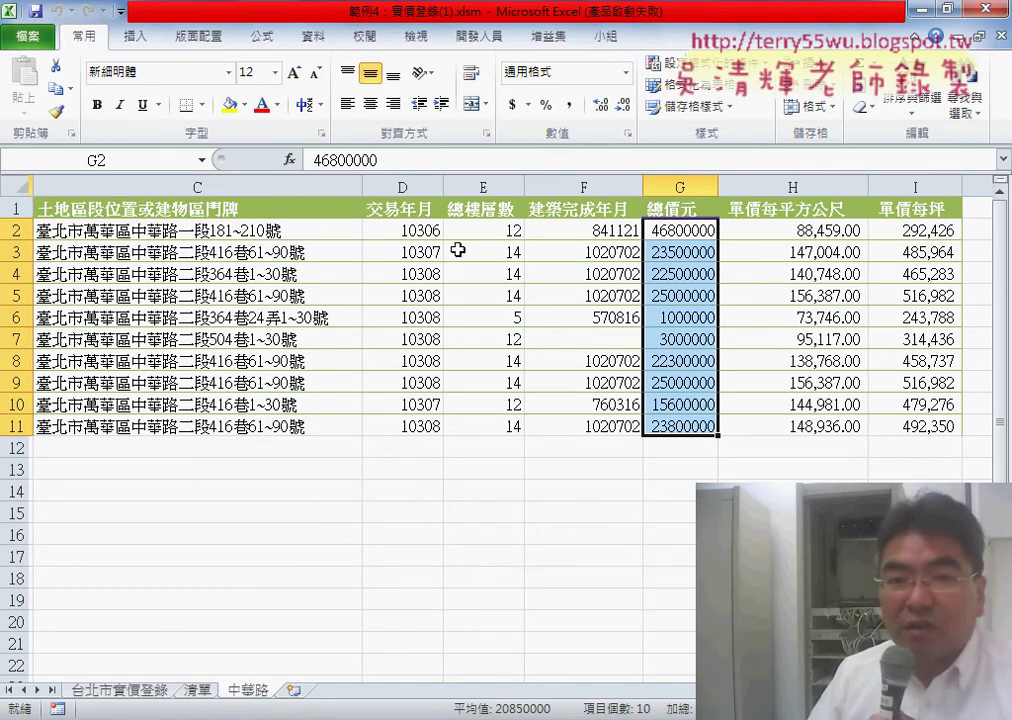
pyautogui.click(567, 105)
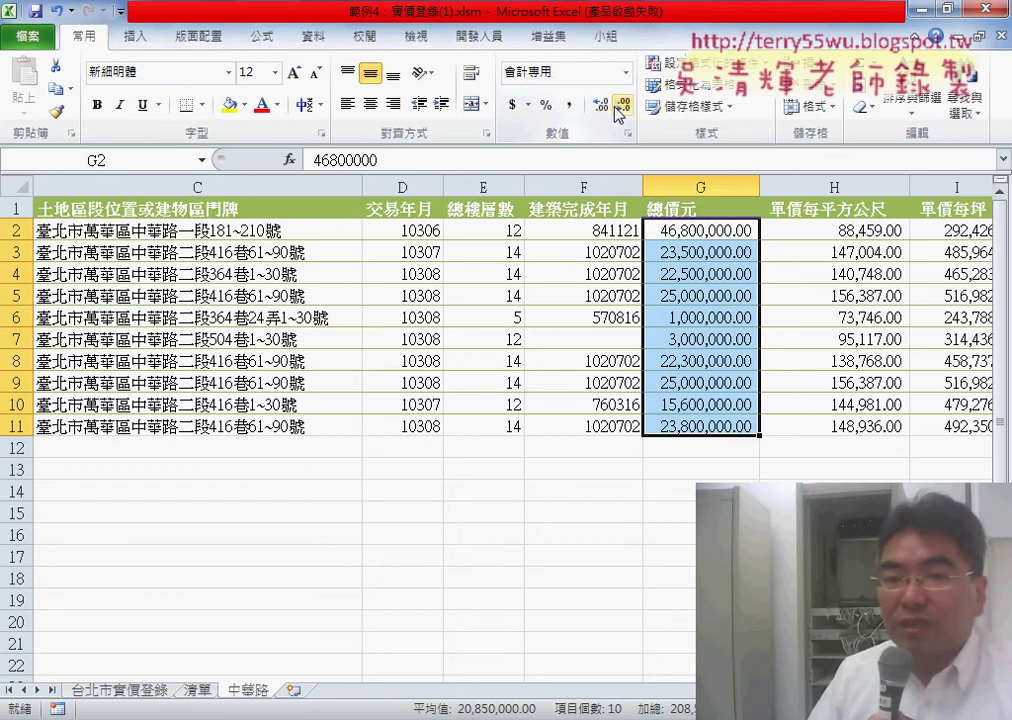
pyautogui.click(601, 105)
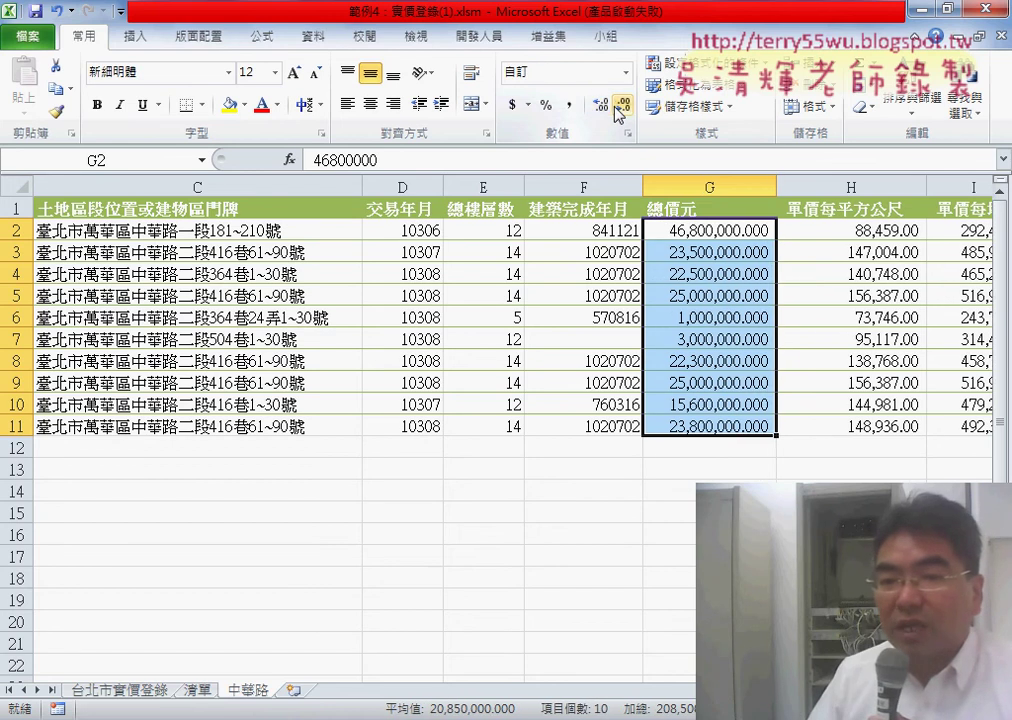
pyautogui.click(620, 106)
pyautogui.click(620, 106)
pyautogui.click(620, 106)
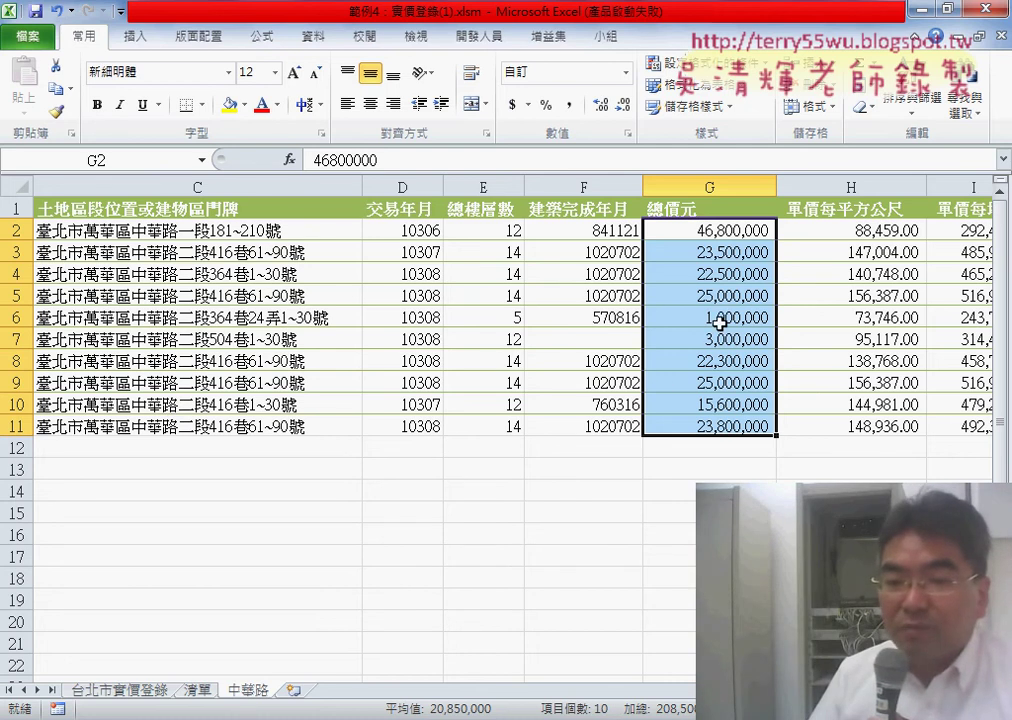
# - Inspect values in G6:G7, the floor count in E6, unit price in I6, and completion date in F6
pyautogui.moveTo(718, 318); pyautogui.dragTo(729, 340)
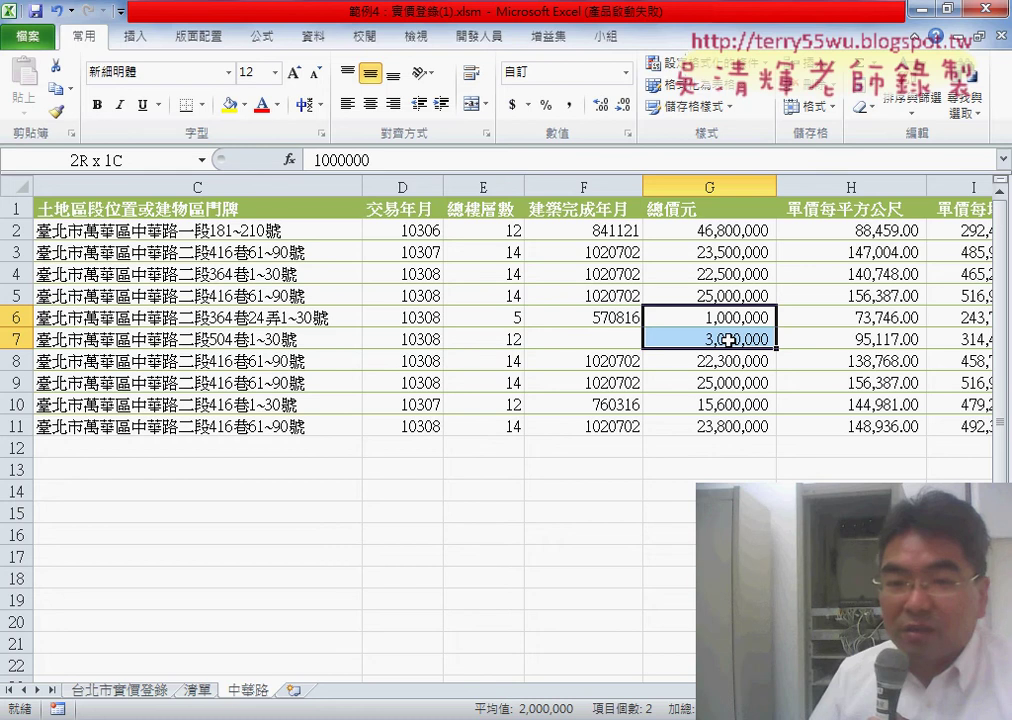
pyautogui.click(489, 320)
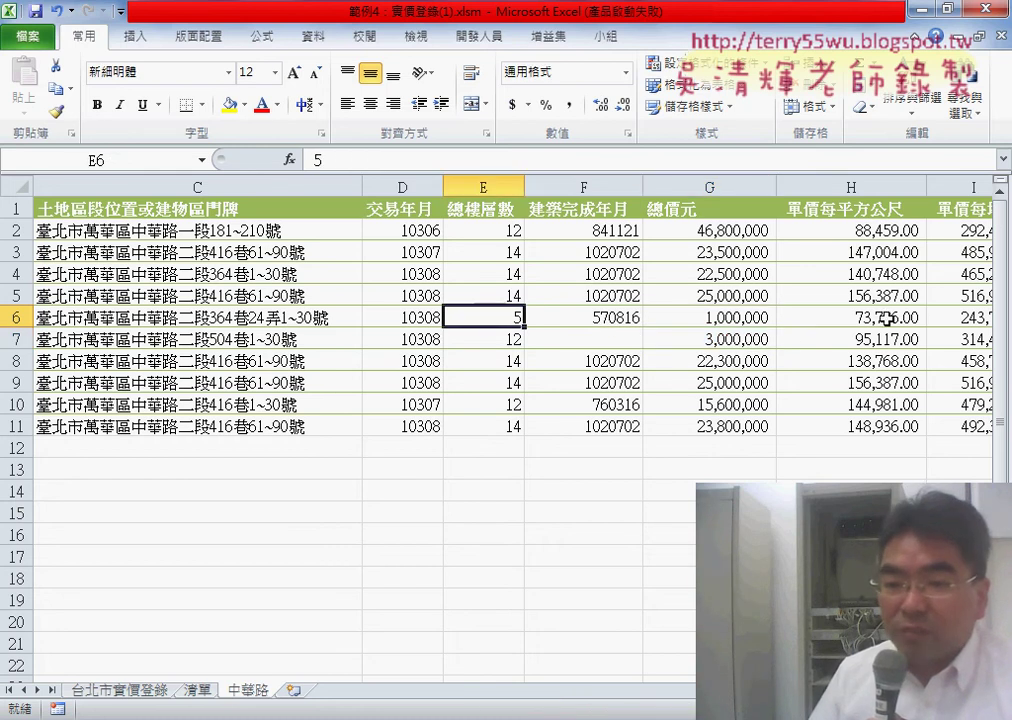
pyautogui.hscroll(1, 500, 320)
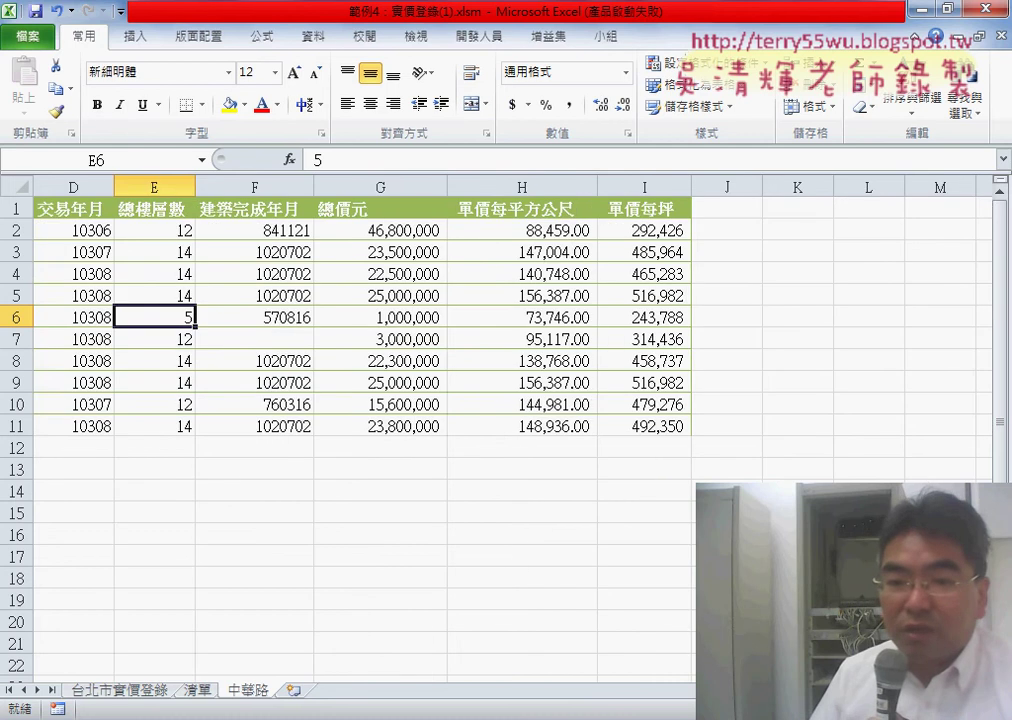
pyautogui.click(655, 317)
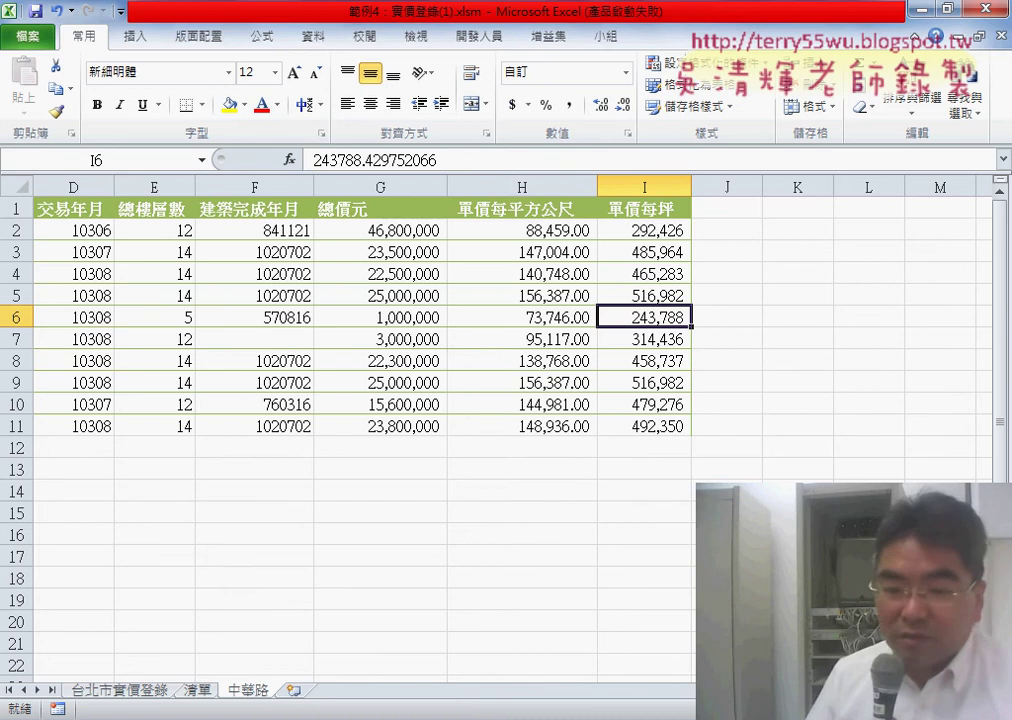
pyautogui.hscroll(-2, 656, 498)
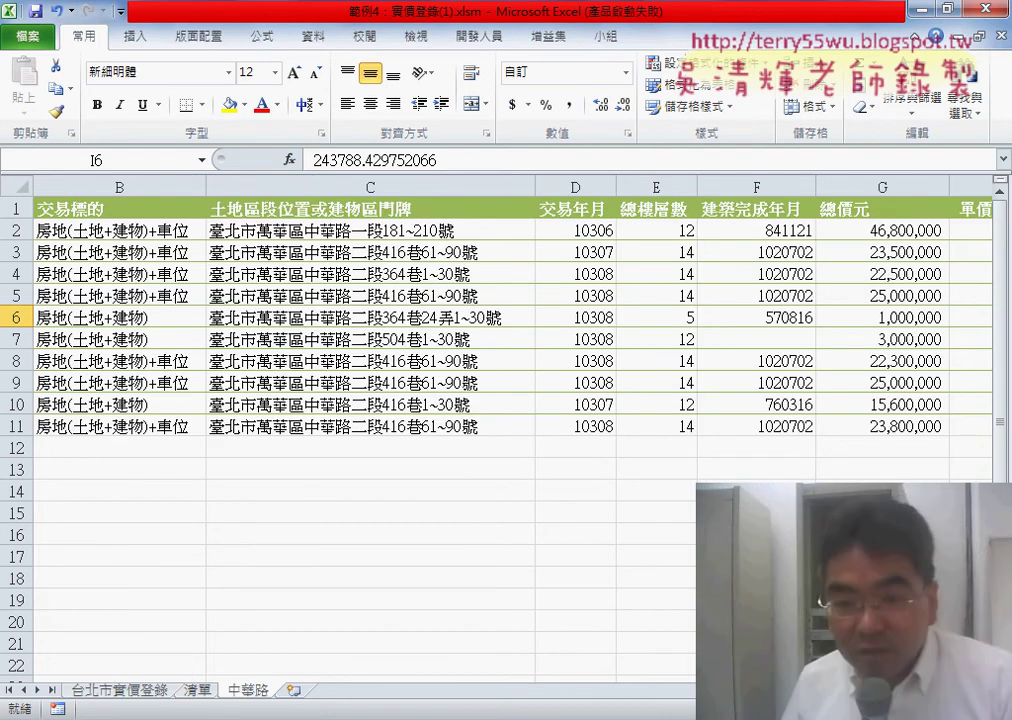
pyautogui.hscroll(1, 656, 498)
pyautogui.hscroll(1, 656, 470)
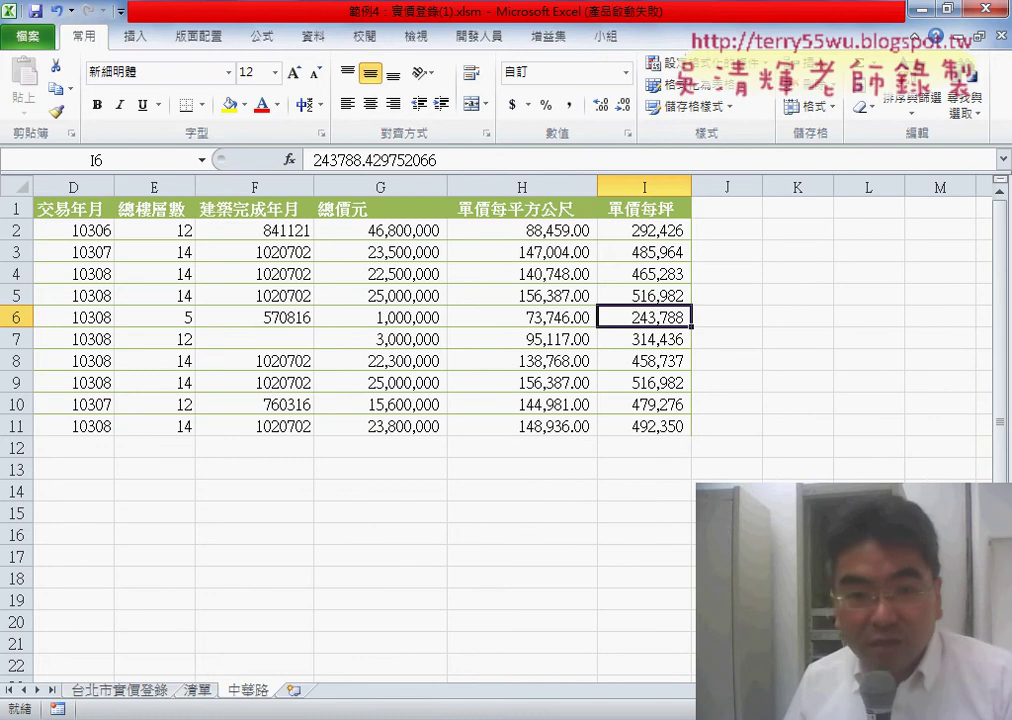
pyautogui.click(266, 317)
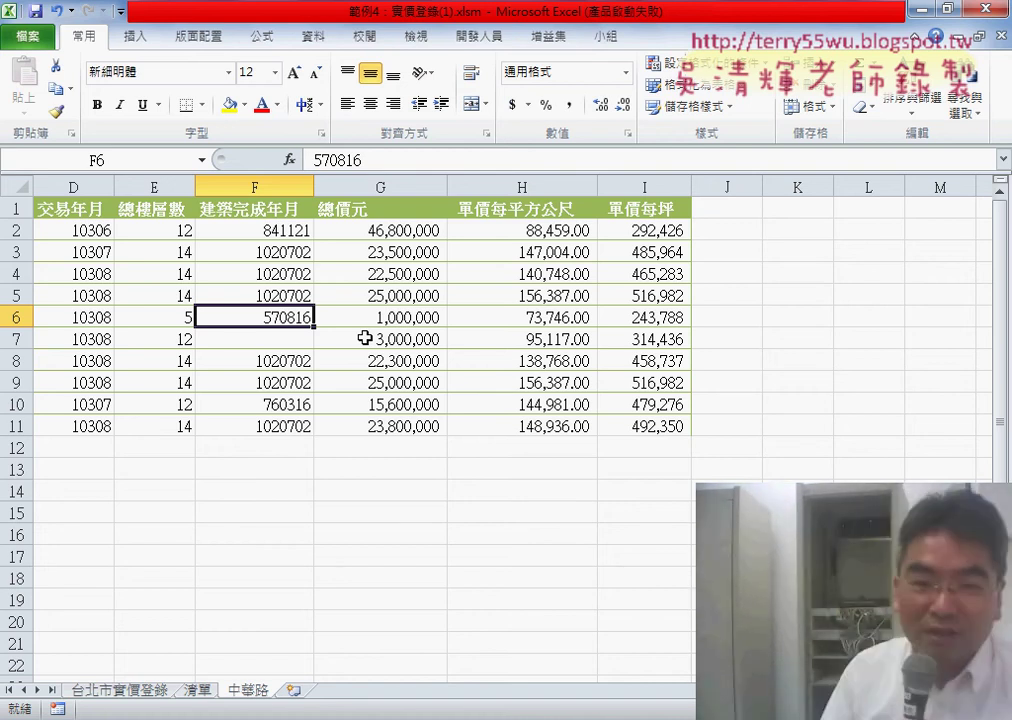
pyautogui.click(641, 318)
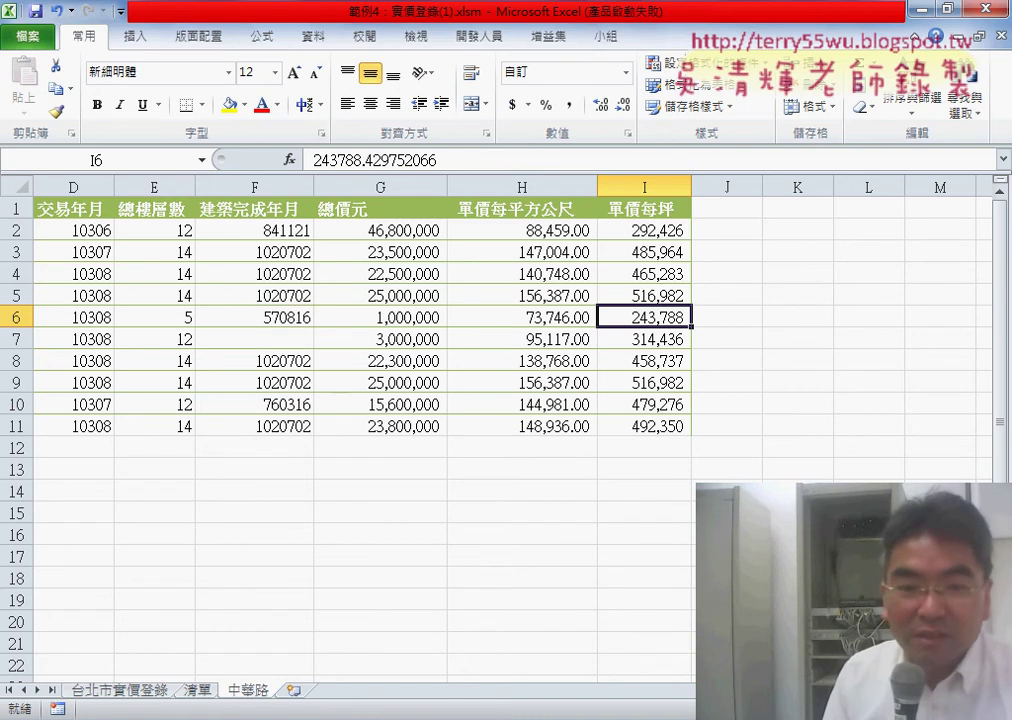
pyautogui.hscroll(-3, 500, 400)
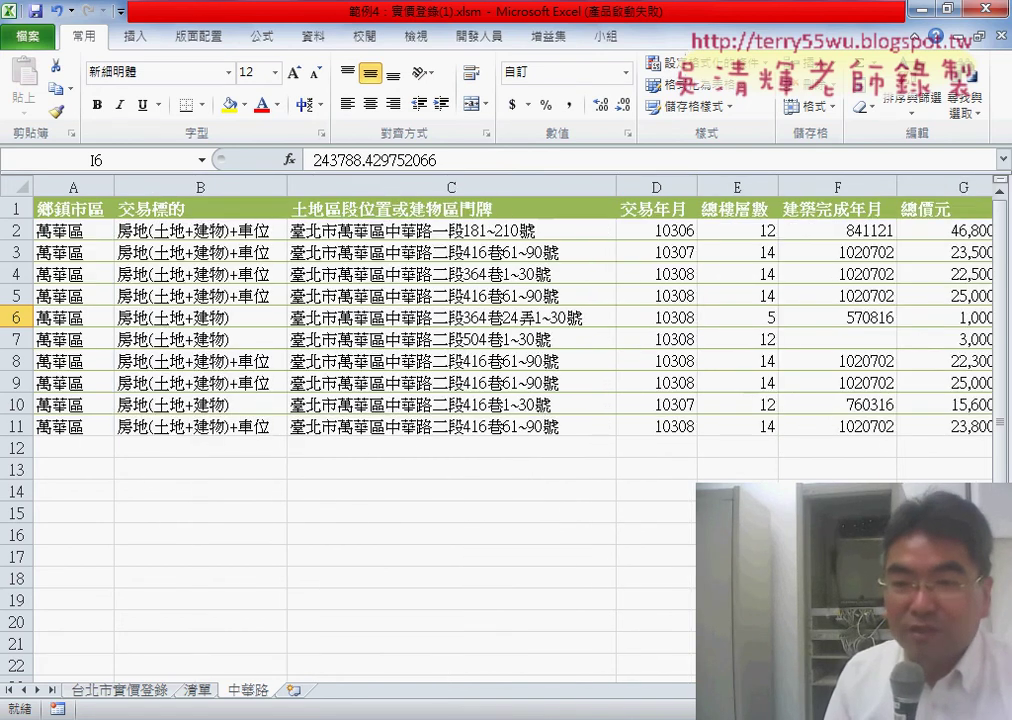
pyautogui.hscroll(1, 500, 400)
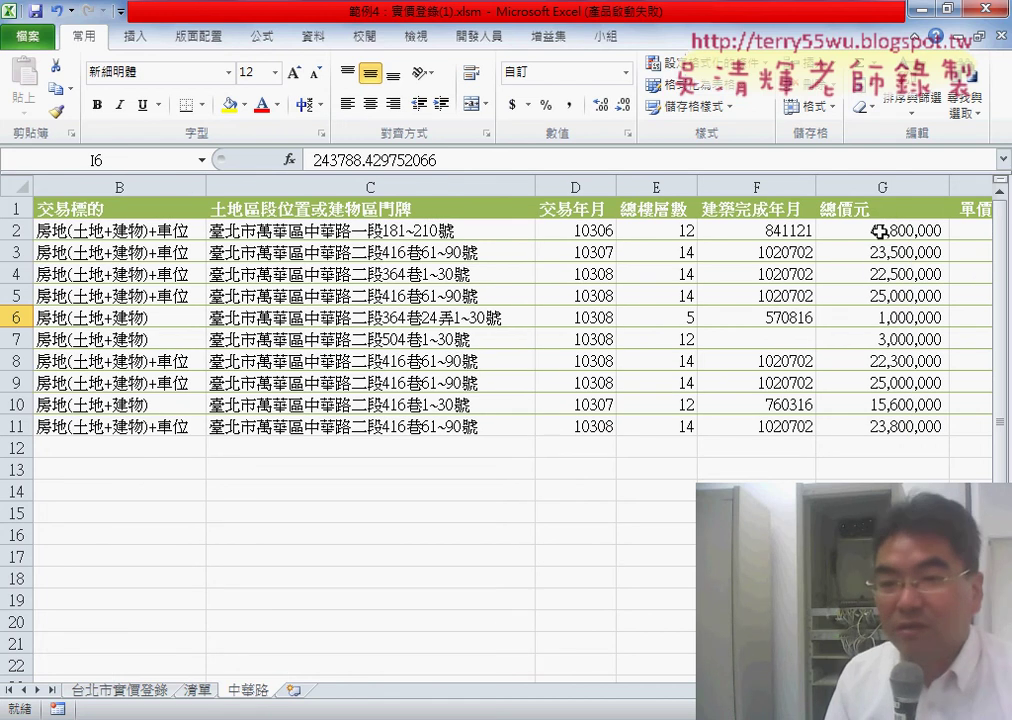
# - Read the status-bar sum for G2:G11 and prices in G9–G11, then return to 台北市實價登錄
pyautogui.moveTo(893, 241); pyautogui.dragTo(900, 427)
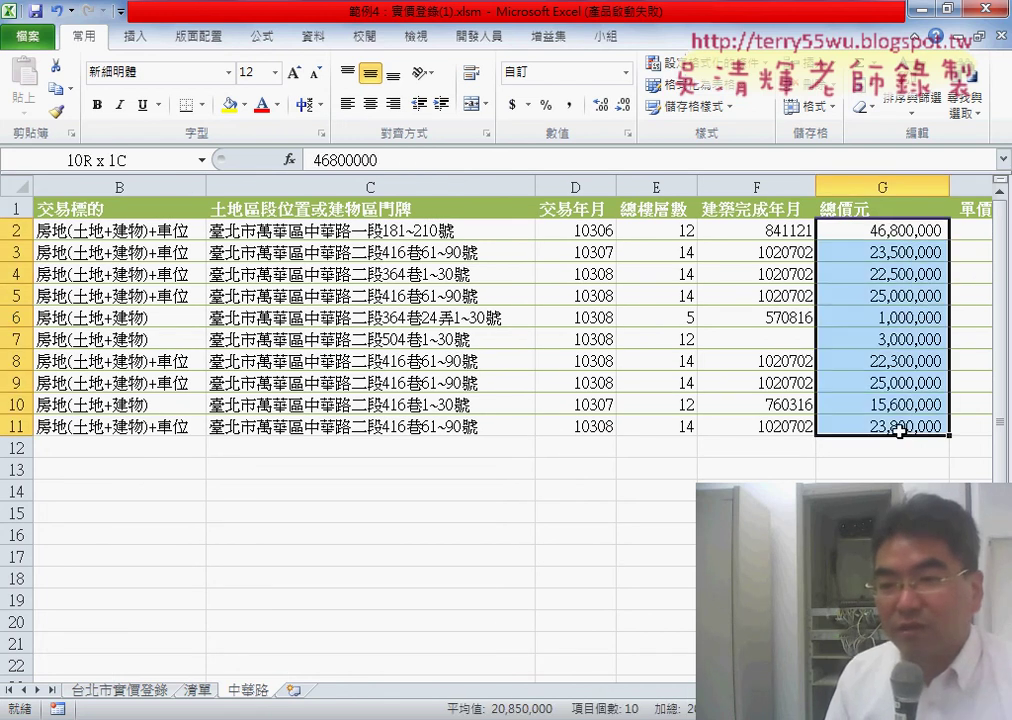
pyautogui.moveTo(900, 318); pyautogui.dragTo(905, 339)
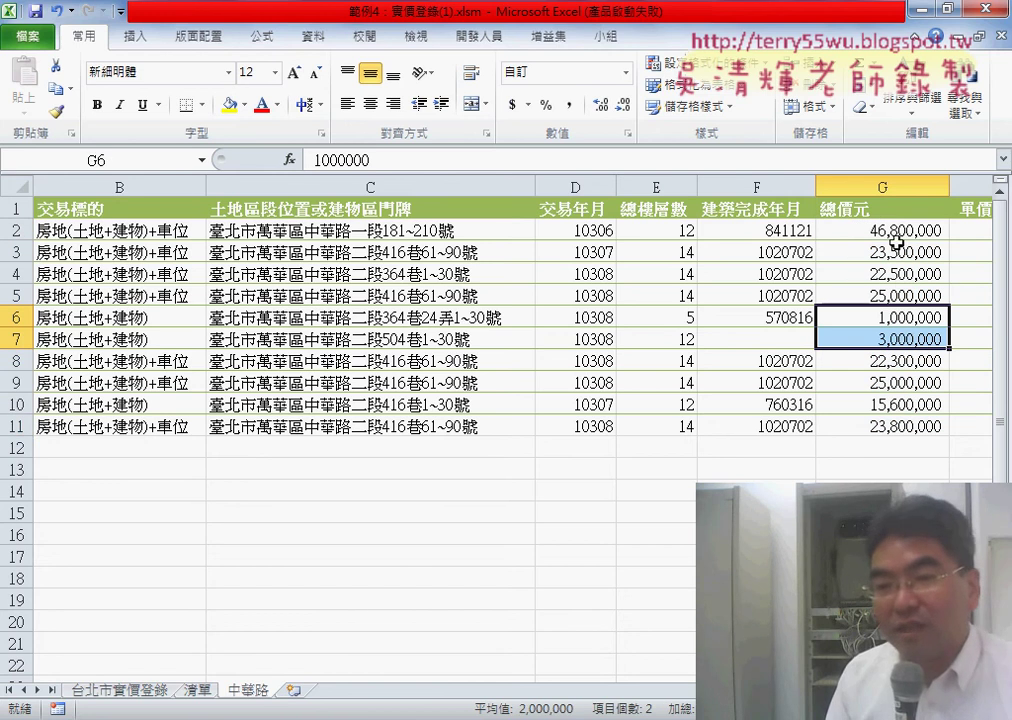
pyautogui.moveTo(897, 241); pyautogui.dragTo(906, 421)
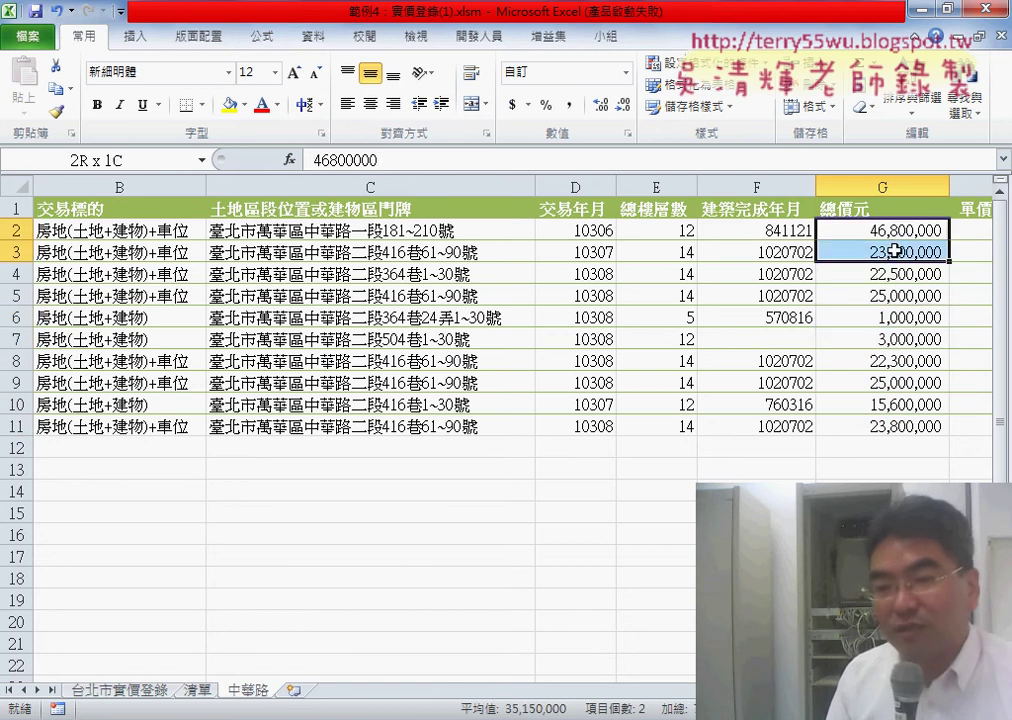
pyautogui.click(901, 403)
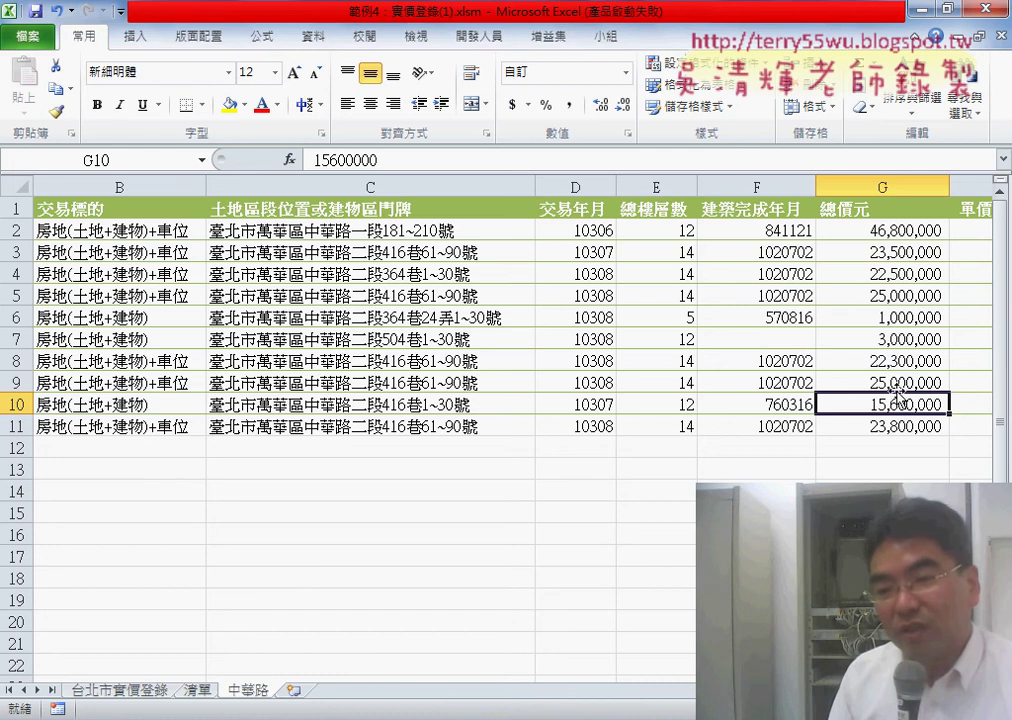
pyautogui.click(895, 384)
pyautogui.click(900, 432)
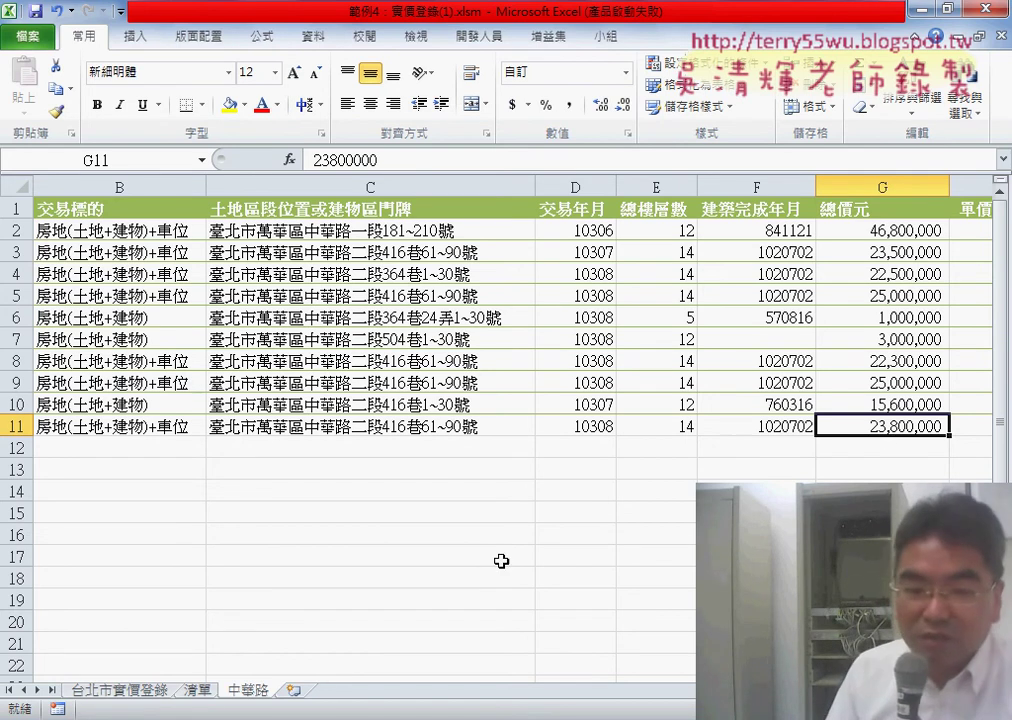
pyautogui.click(119, 694)
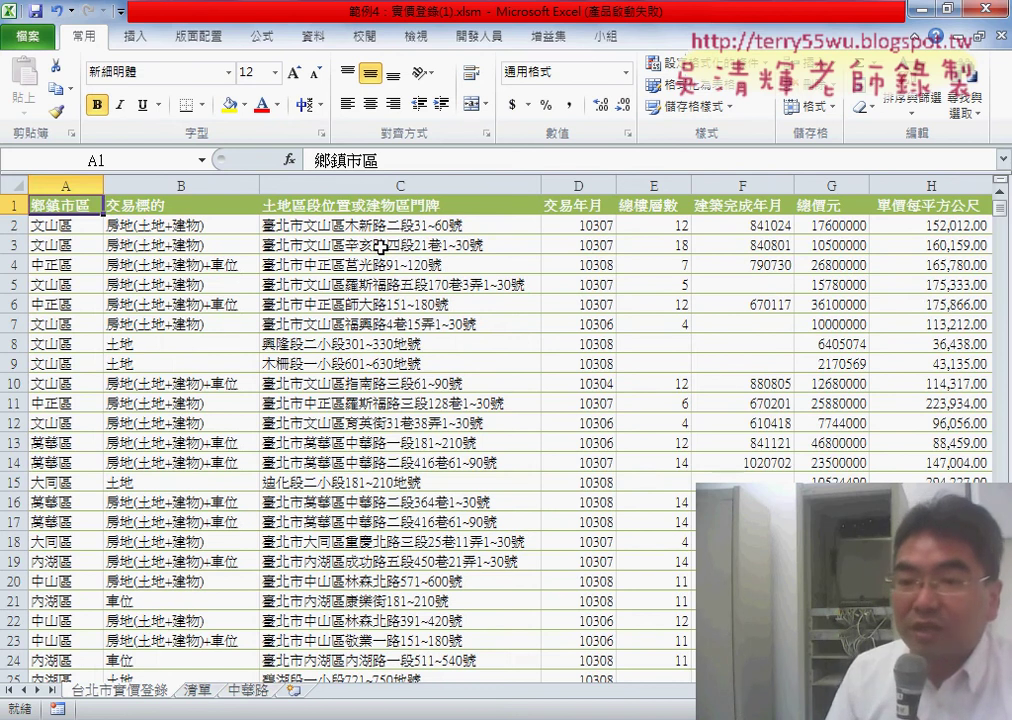
pyautogui.click(831, 184)
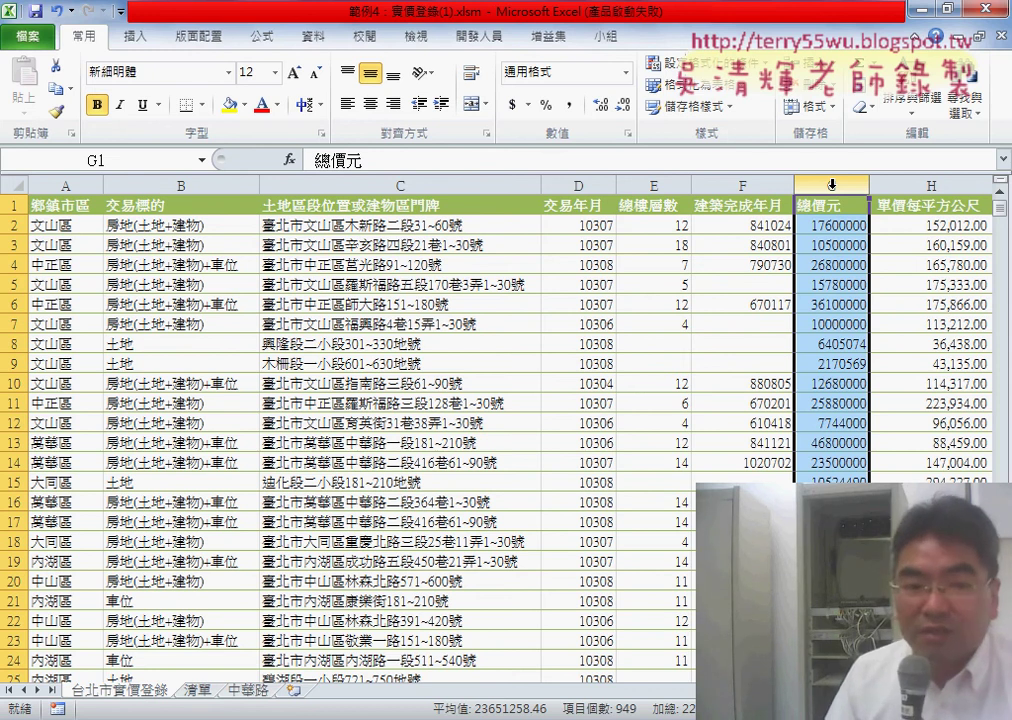
pyautogui.click(66, 187)
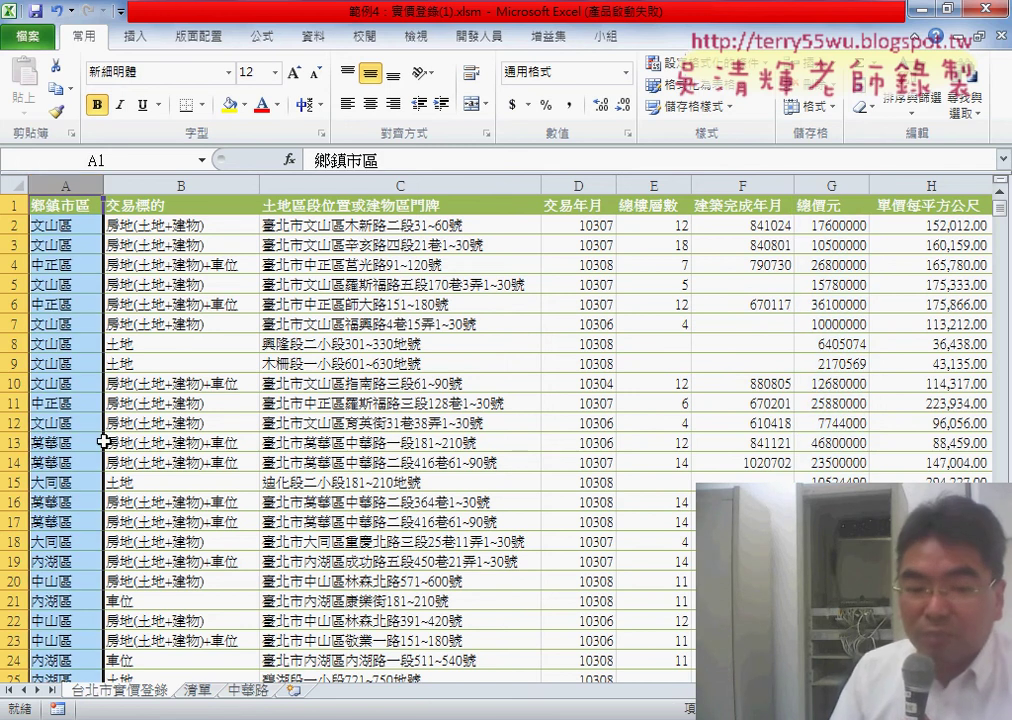
pyautogui.click(197, 691)
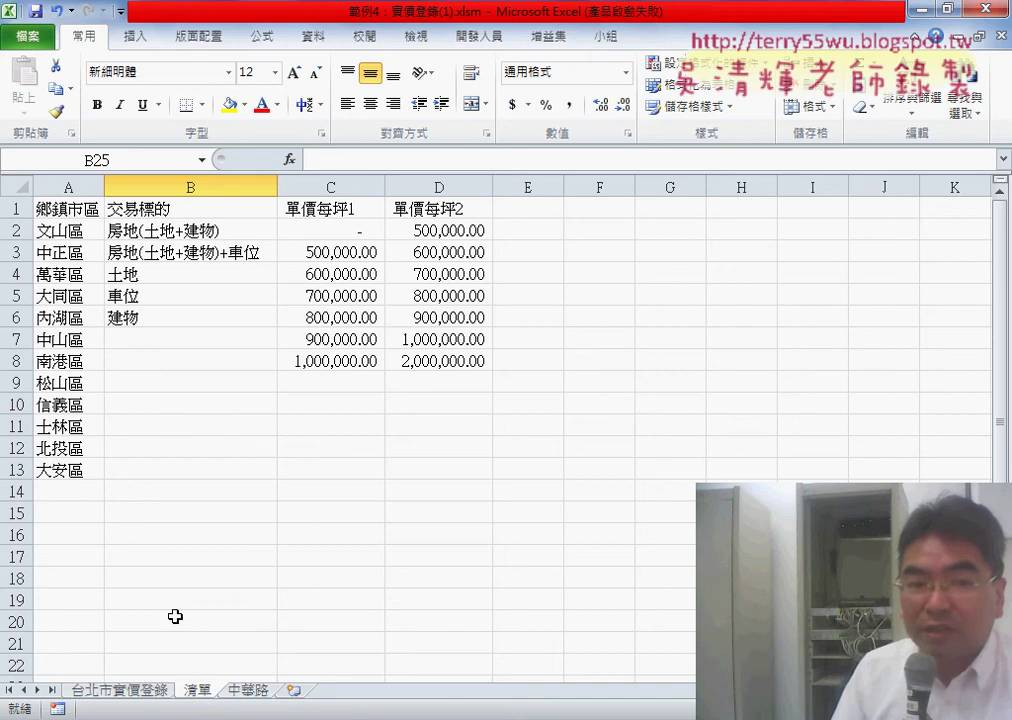
pyautogui.click(62, 187)
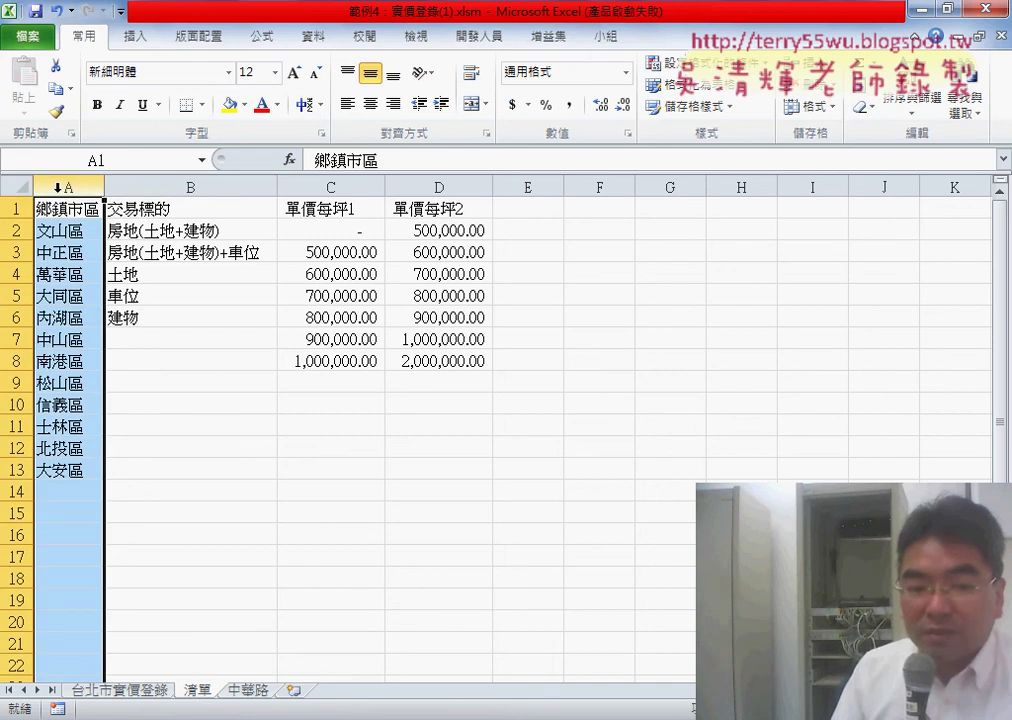
pyautogui.click(113, 691)
pyautogui.hscroll(3, 500, 430)
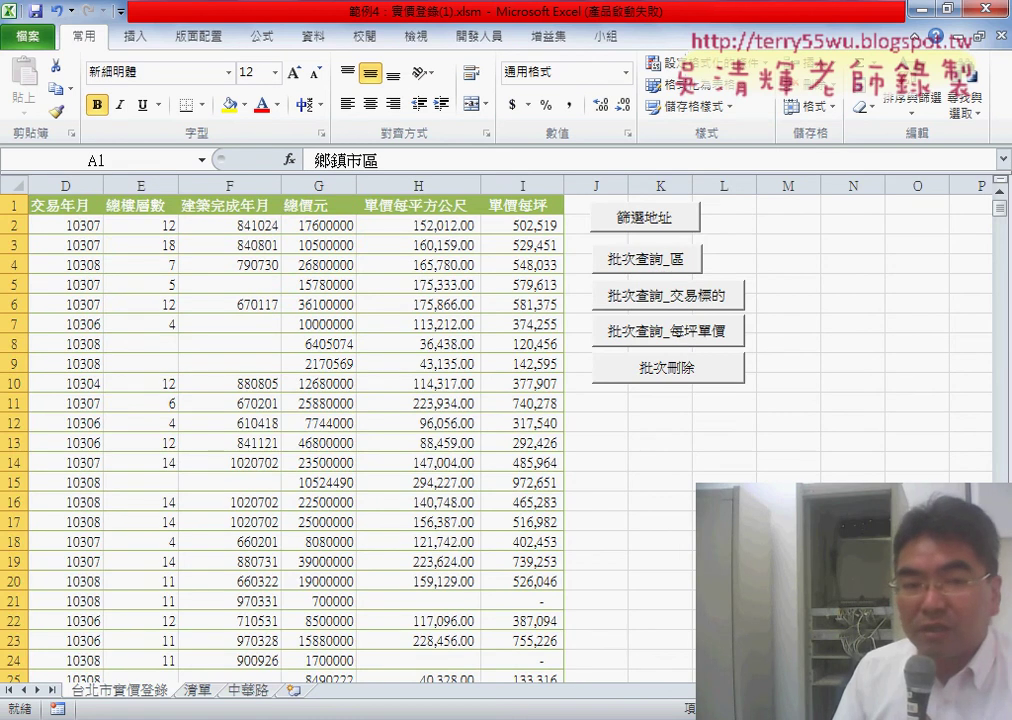
pyautogui.hscroll(-3, 624, 591)
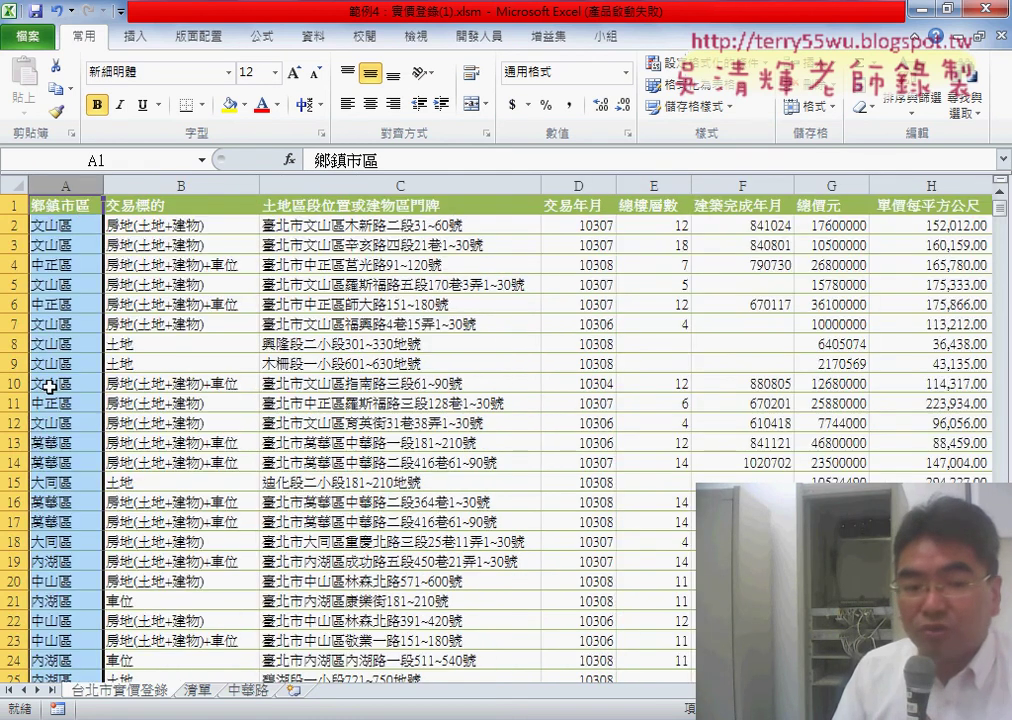
pyautogui.click(45, 205)
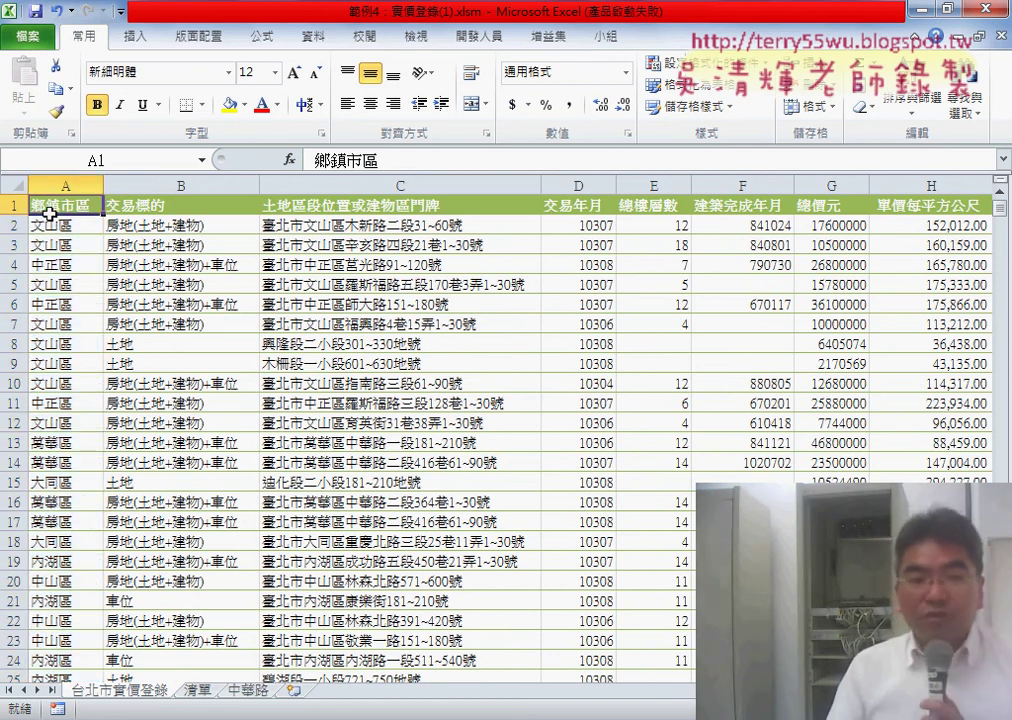
pyautogui.click(49, 225)
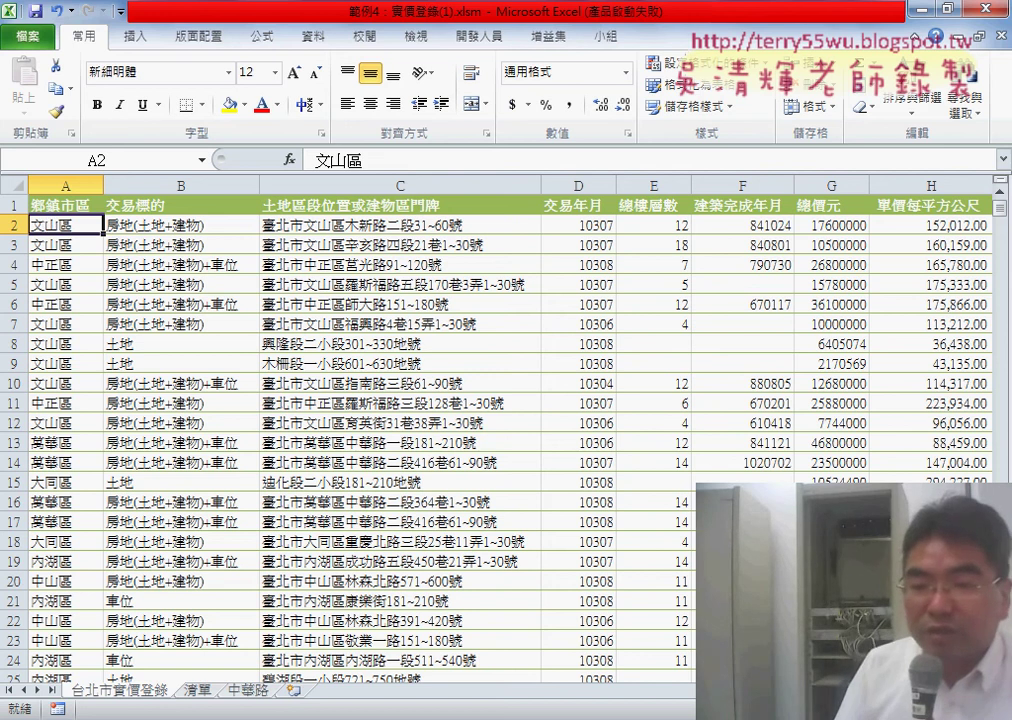
pyautogui.hscroll(3, 500, 430)
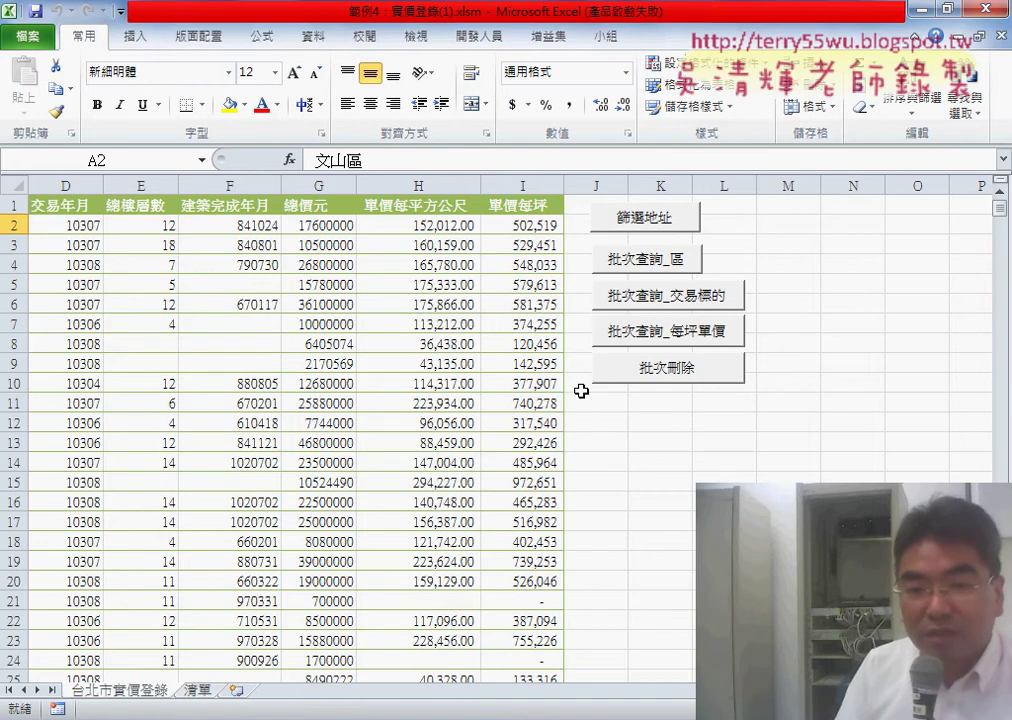
# - Run the 批次查詢_區 macro and browse the new 文山區, 中正區 and 萬華區 sheets
pyautogui.click(623, 266)
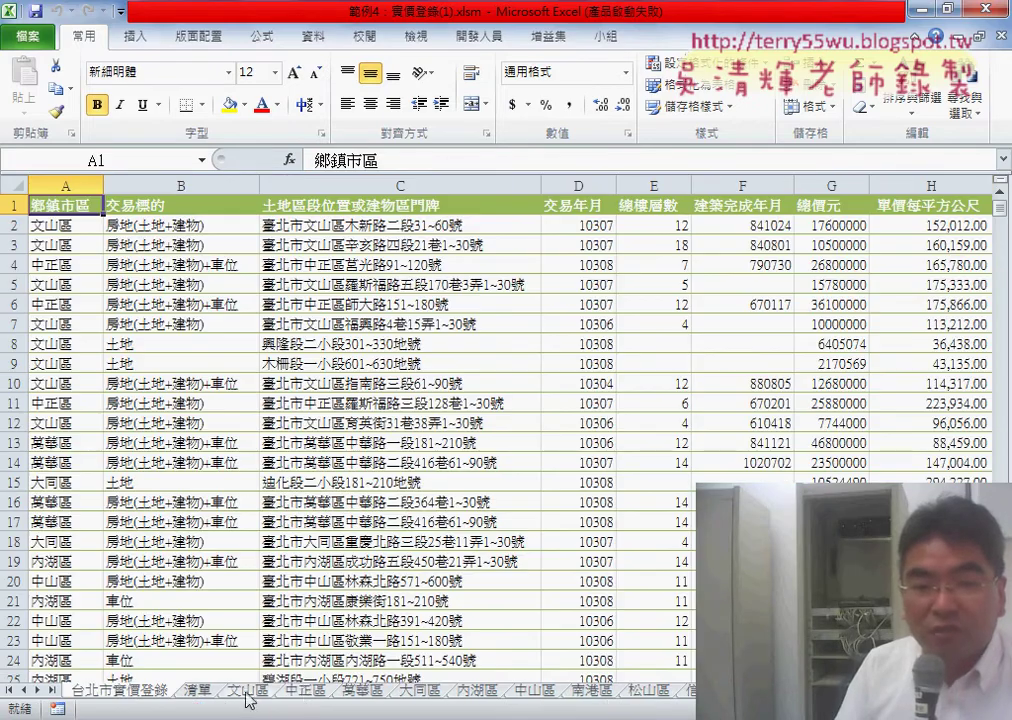
pyautogui.click(248, 690)
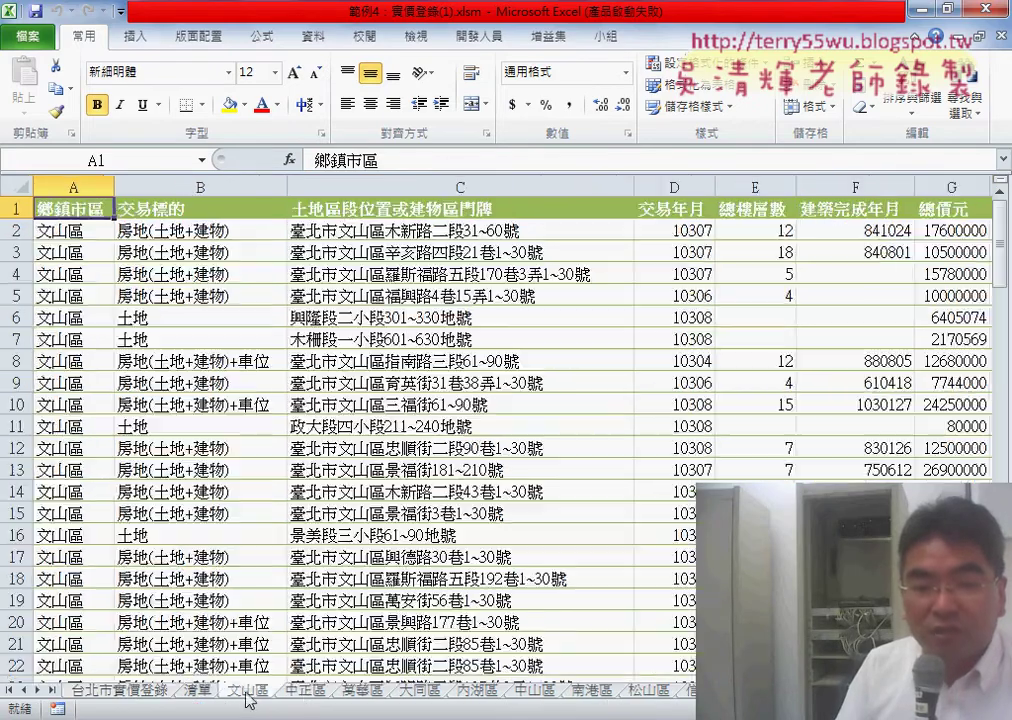
pyautogui.click(317, 697)
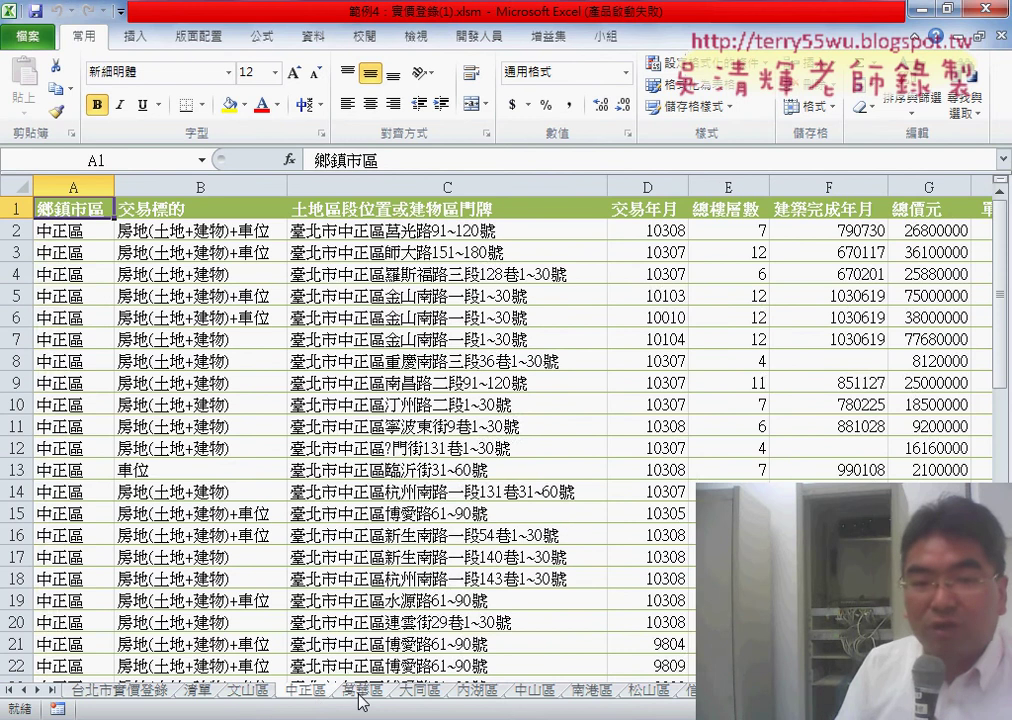
pyautogui.click(358, 694)
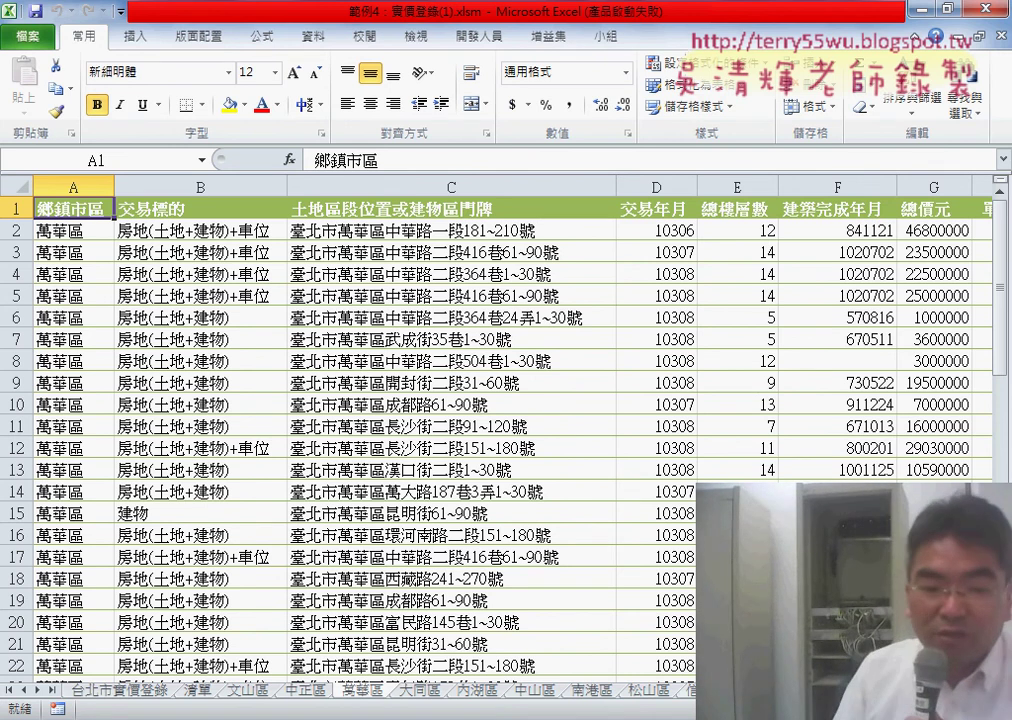
pyautogui.click(190, 688)
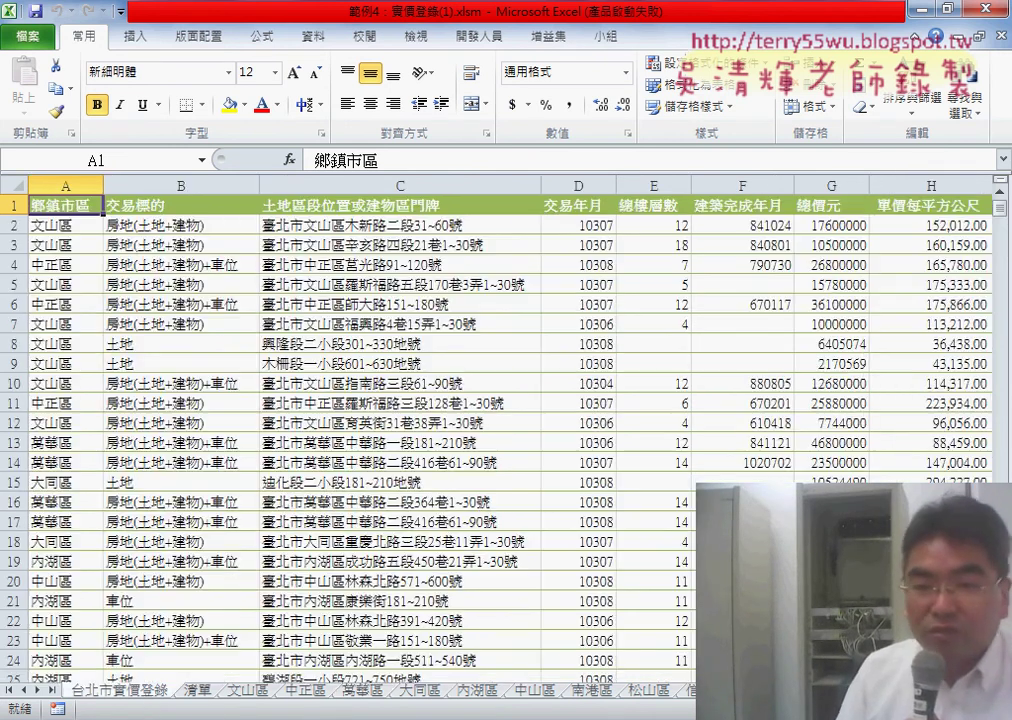
pyautogui.hscroll(3, 500, 430)
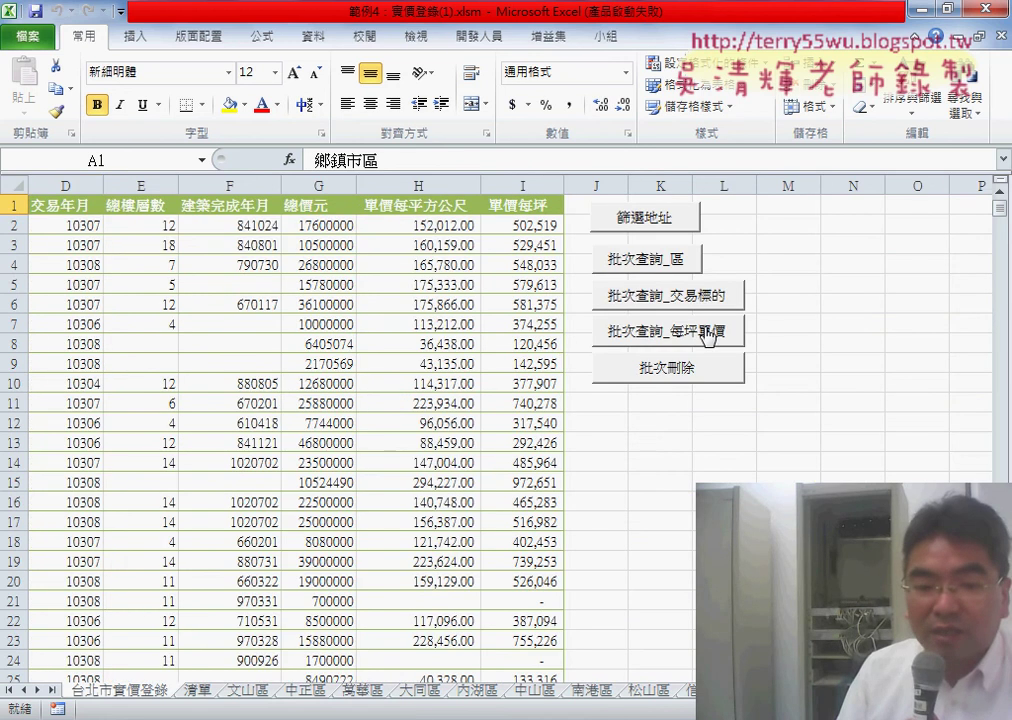
# - Review the 清單 sheet, delete the generated district sheets, and minimise Excel
pyautogui.click(202, 690)
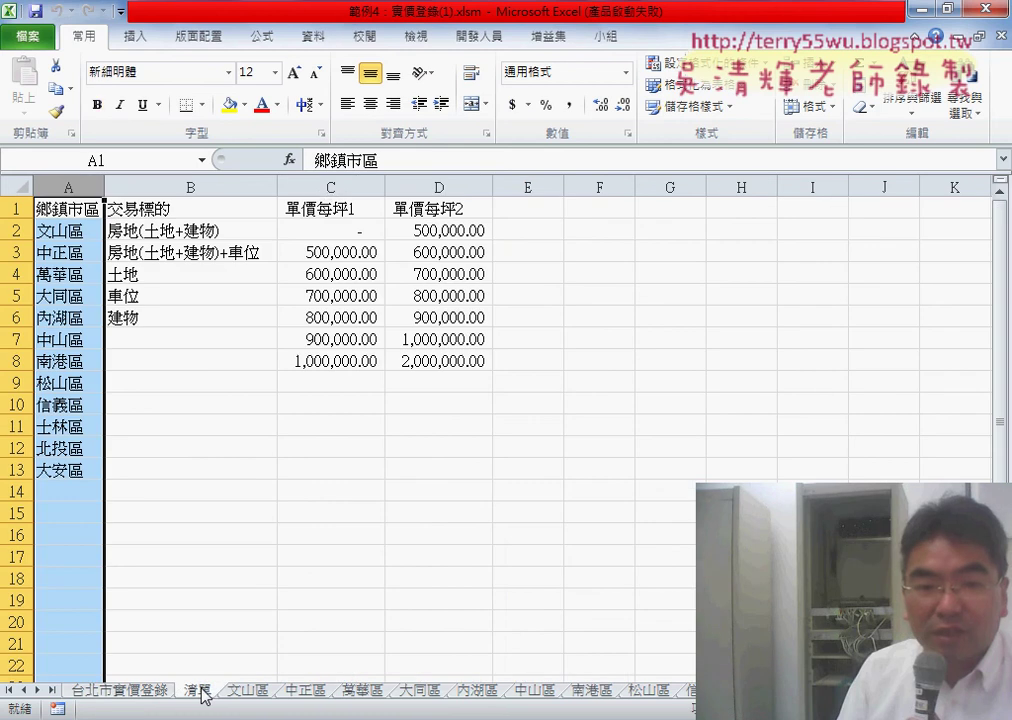
pyautogui.moveTo(333, 231); pyautogui.dragTo(441, 368)
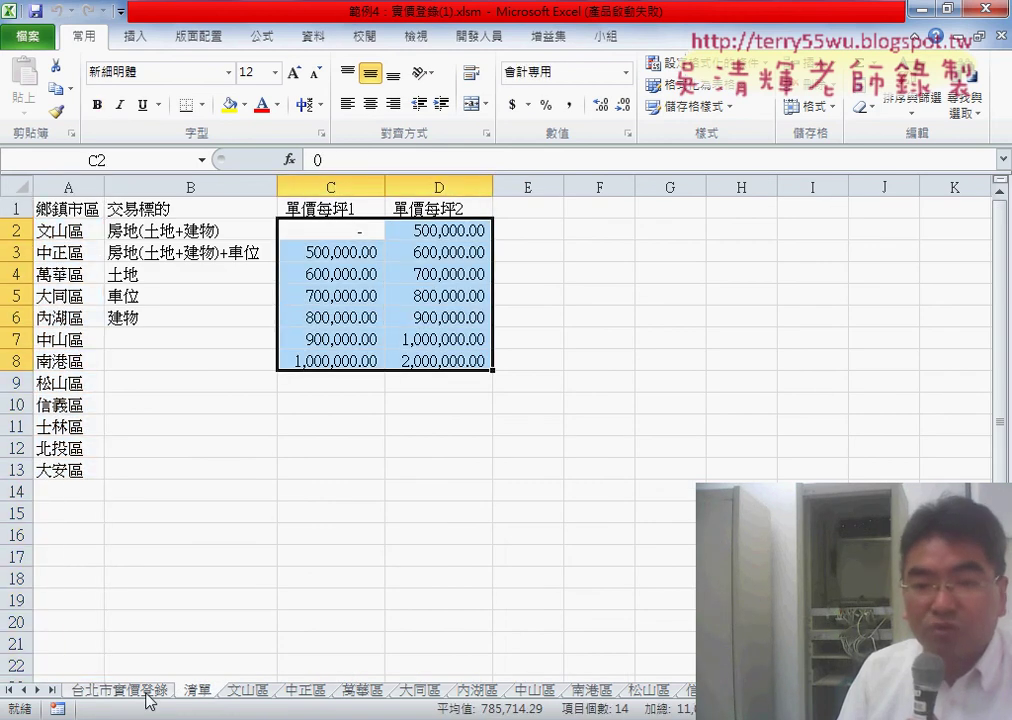
pyautogui.click(148, 700)
pyautogui.click(726, 461)
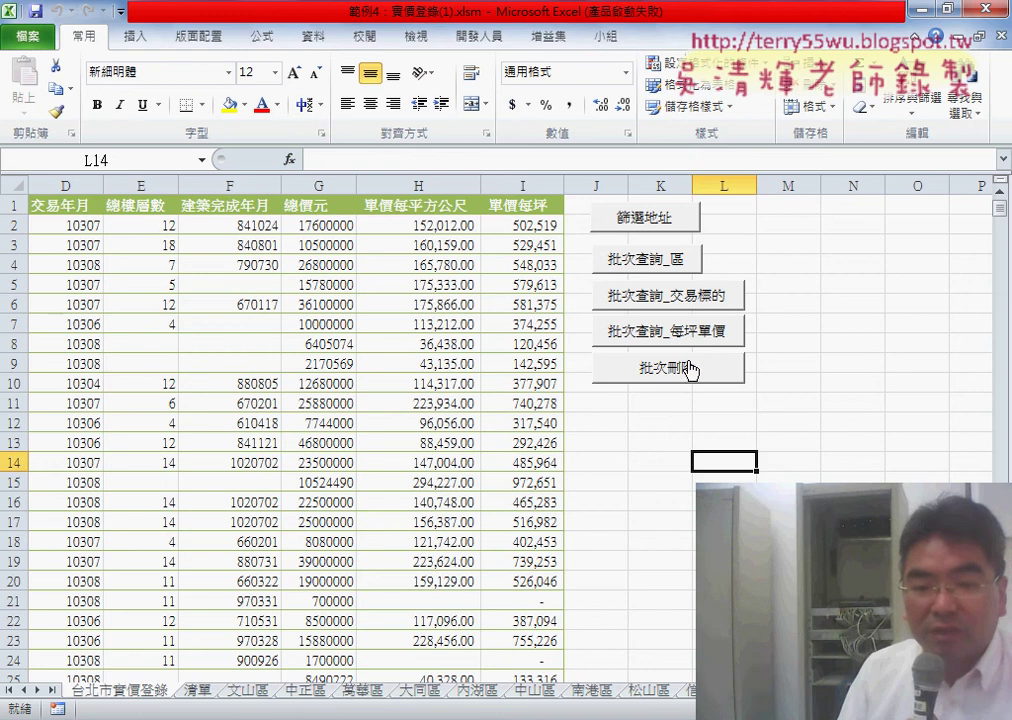
pyautogui.click(660, 440)
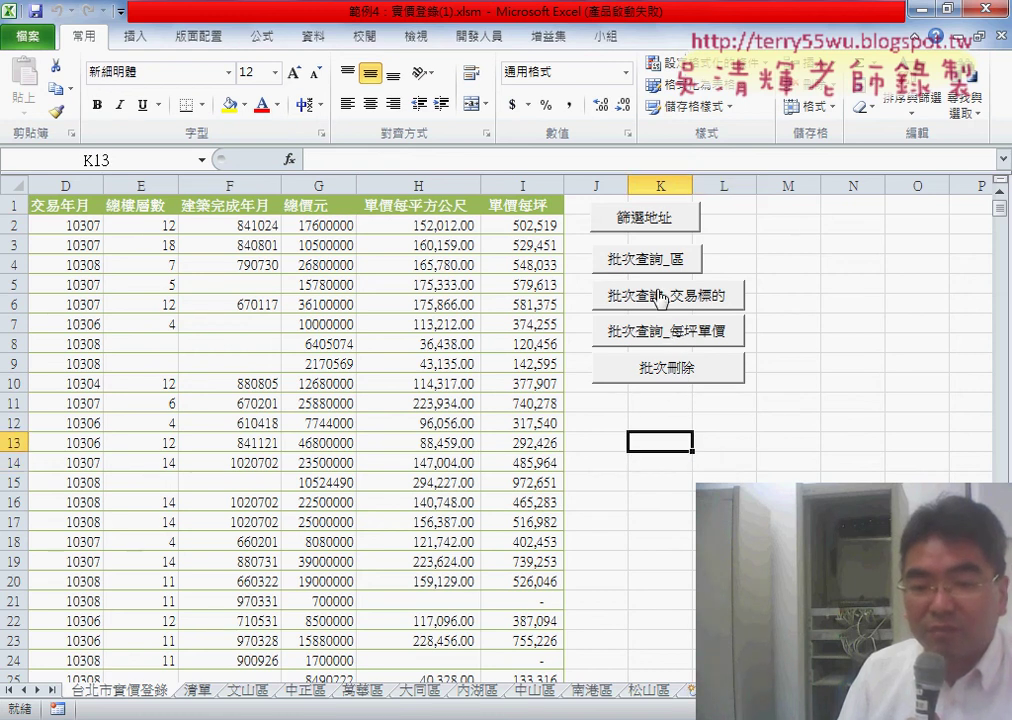
pyautogui.click(678, 378)
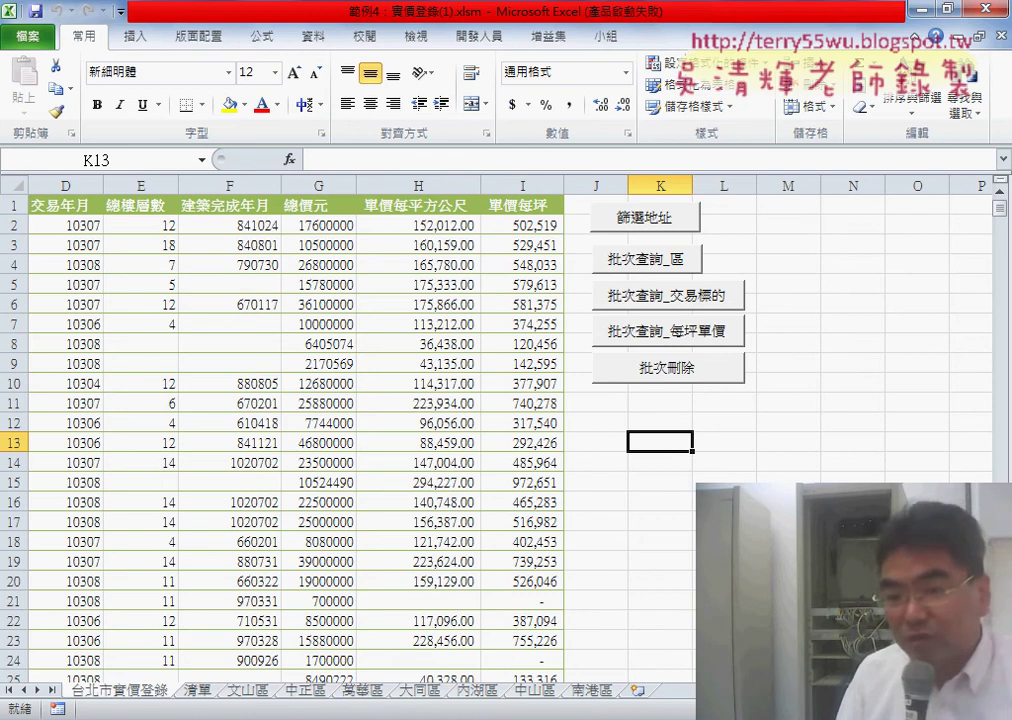
pyautogui.click(923, 12)
# - In Drive, return to the course folder, select 範例：台北市實價登錄.xlsx, then switch to 問題05.xlsx
pyautogui.click(22, 44)
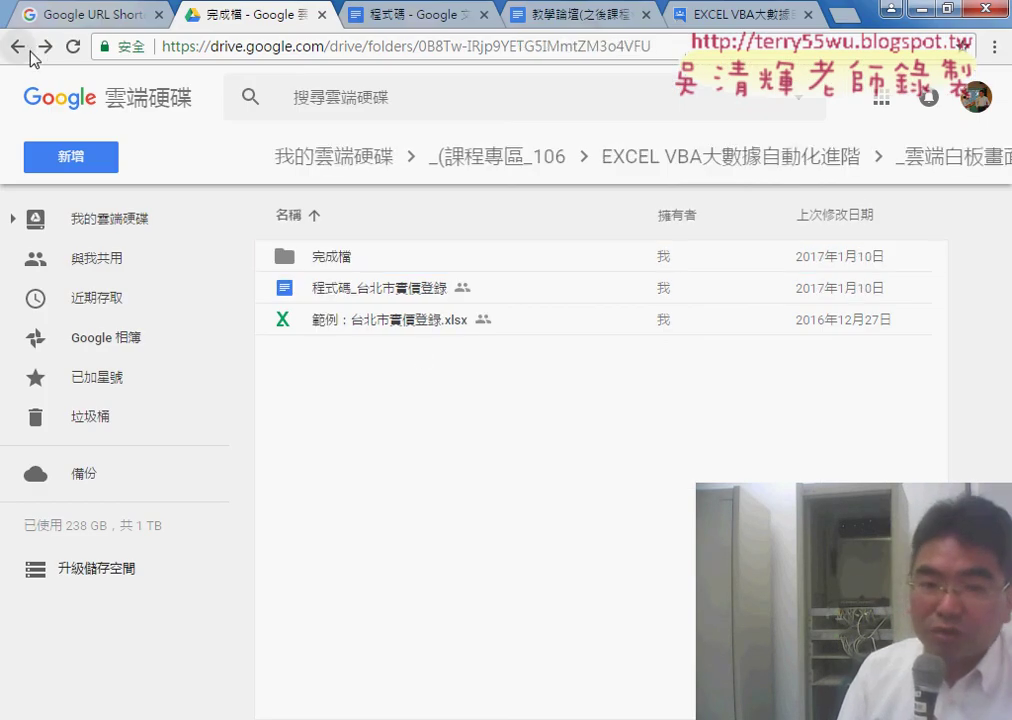
pyautogui.click(398, 325)
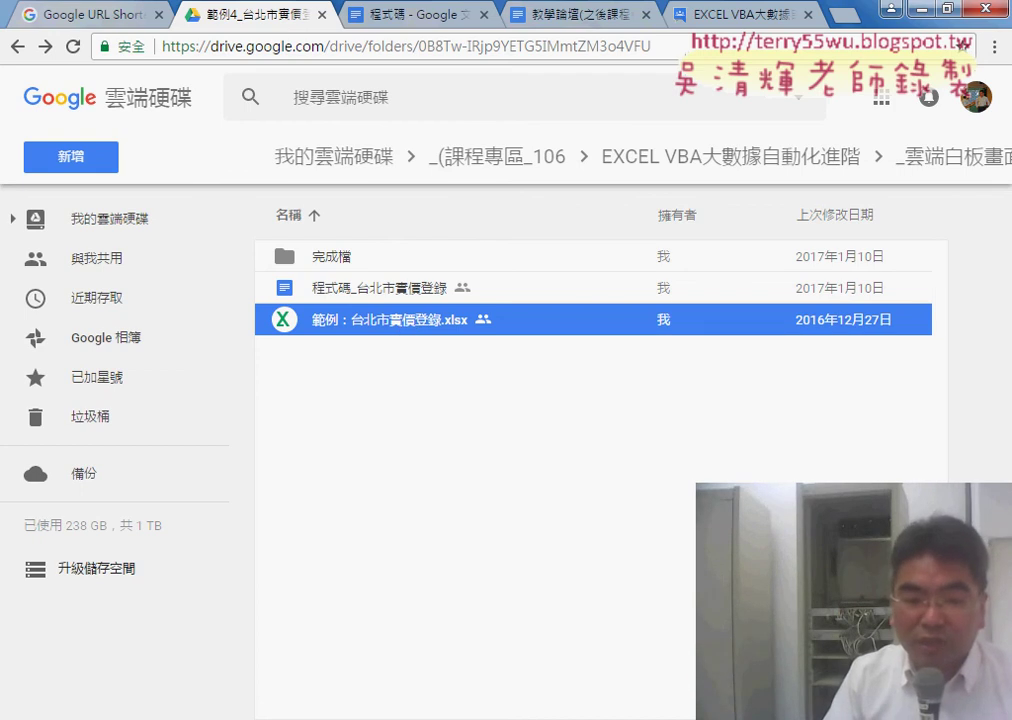
pyautogui.moveTo(343, 620)
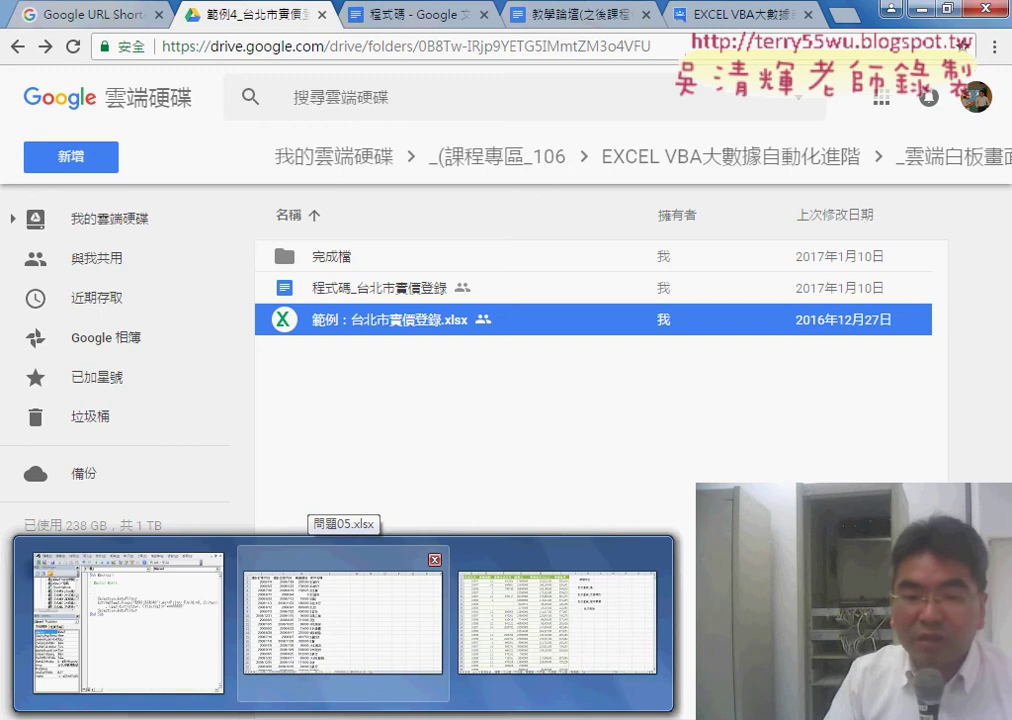
pyautogui.click(346, 650)
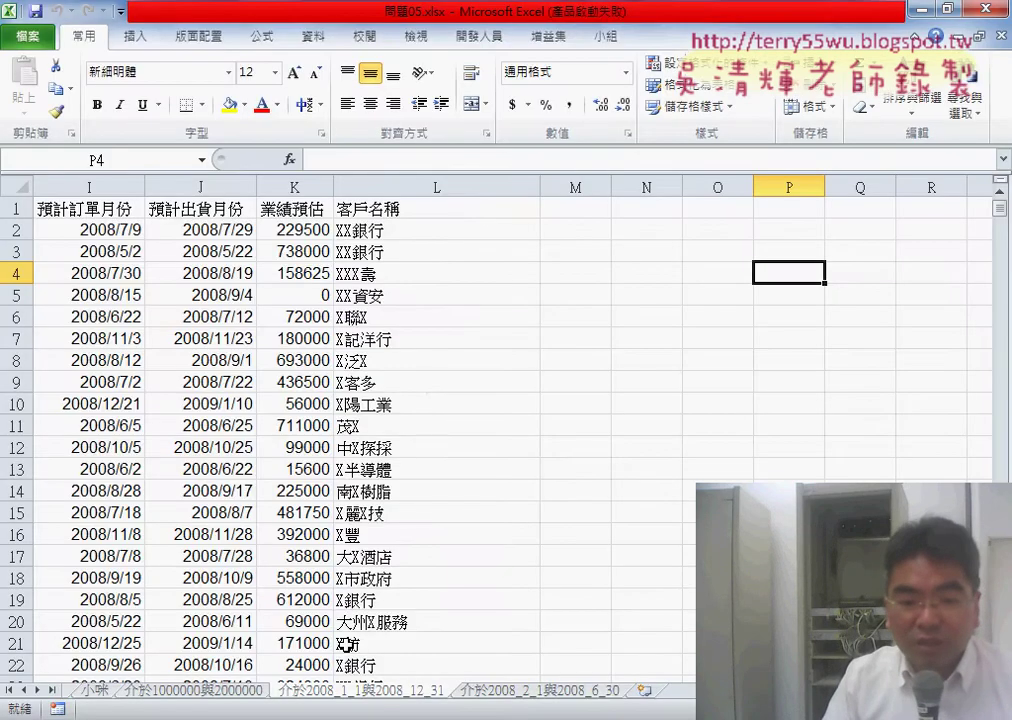
# - Switch to the 介於2008_2_1與2008_6_30 sheet and open the Insert PivotTable dropdown
pyautogui.click(23, 690)
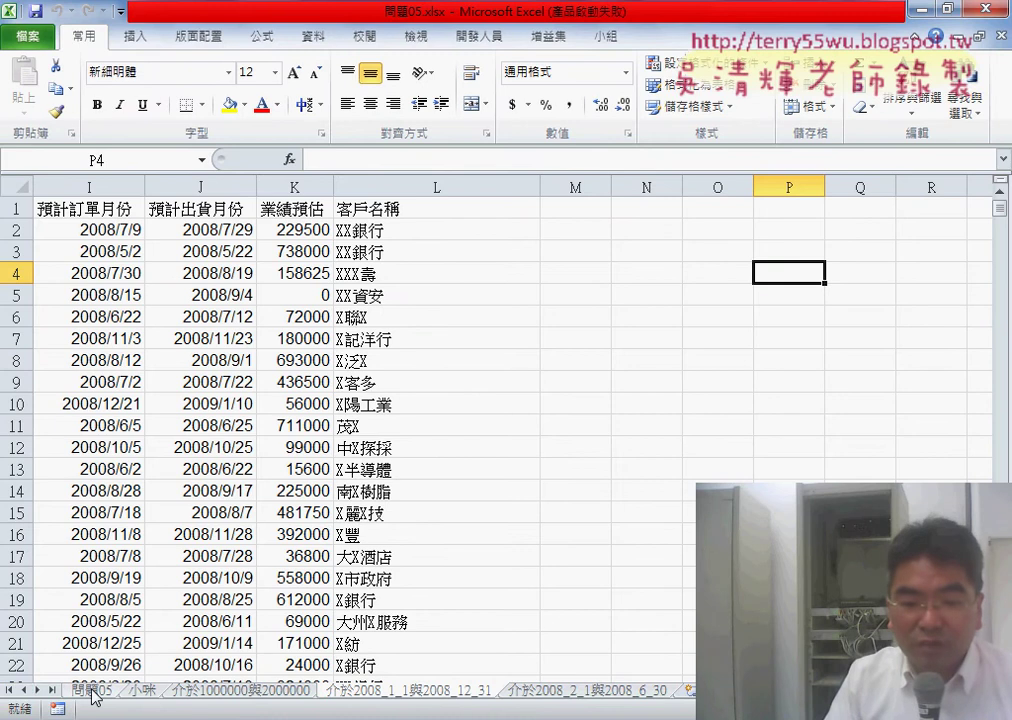
pyautogui.click(543, 690)
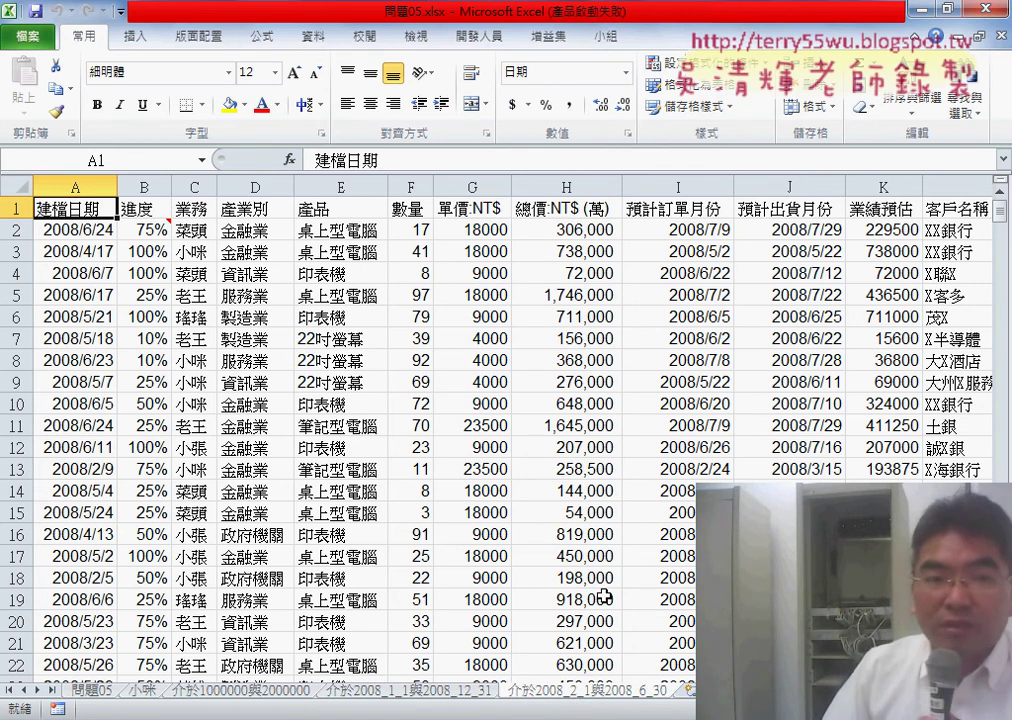
pyautogui.click(128, 36)
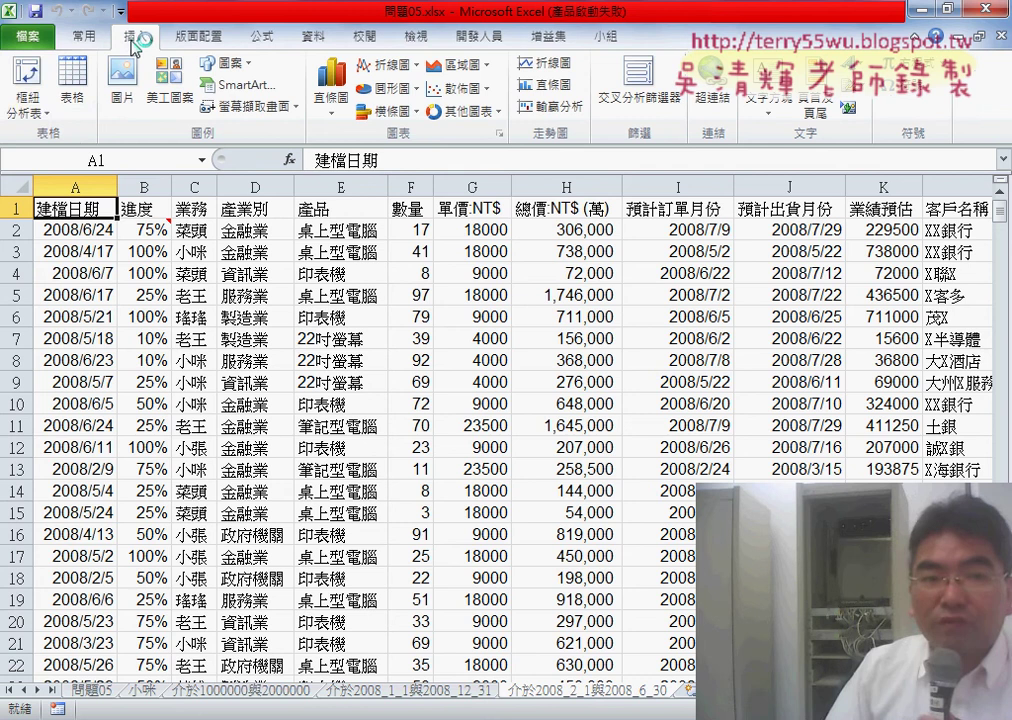
pyautogui.click(45, 110)
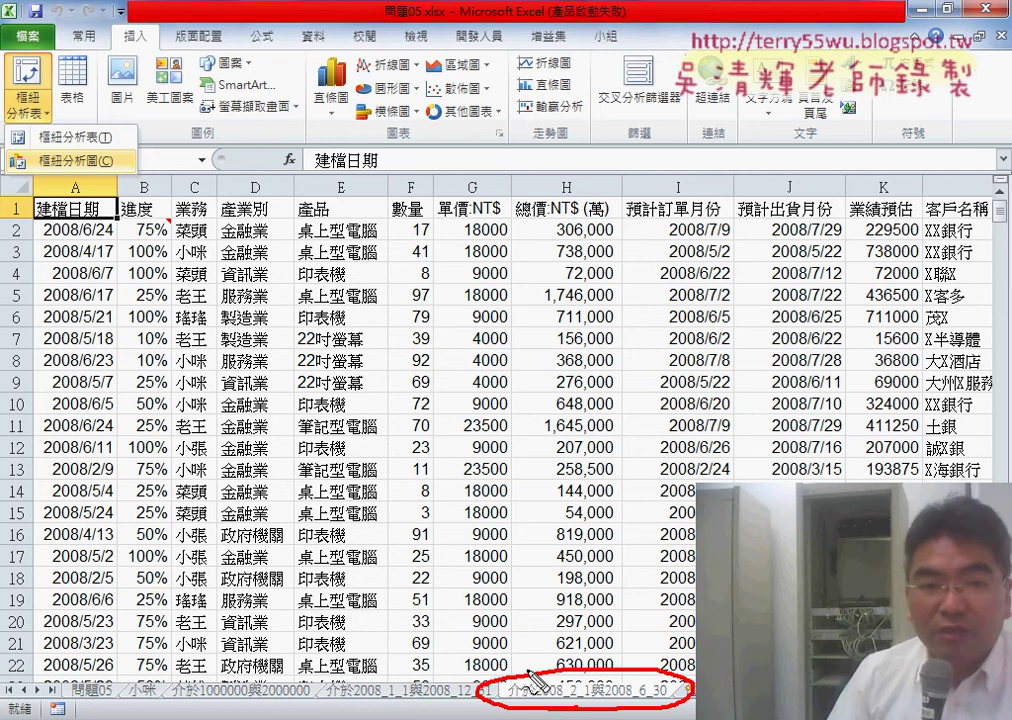
# - Close the PivotTable dropdown with Esc, leaving the sheet's sales records unchanged
pyautogui.moveTo(528, 680); pyautogui.dragTo(160, 177)
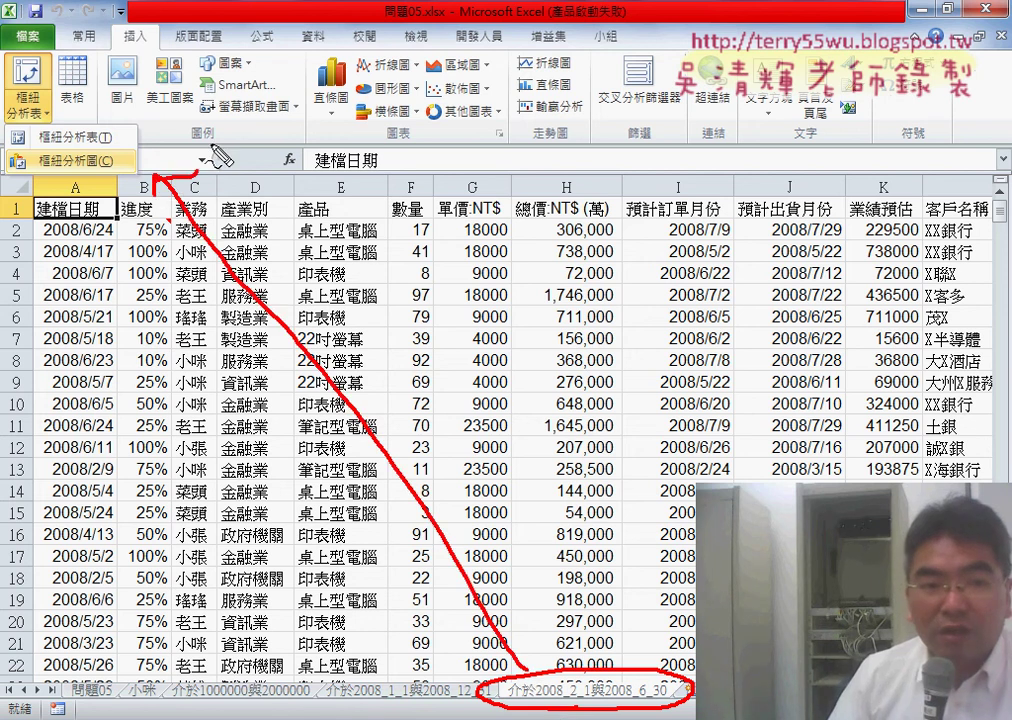
pyautogui.moveTo(110, 28); pyautogui.dragTo(114, 56)
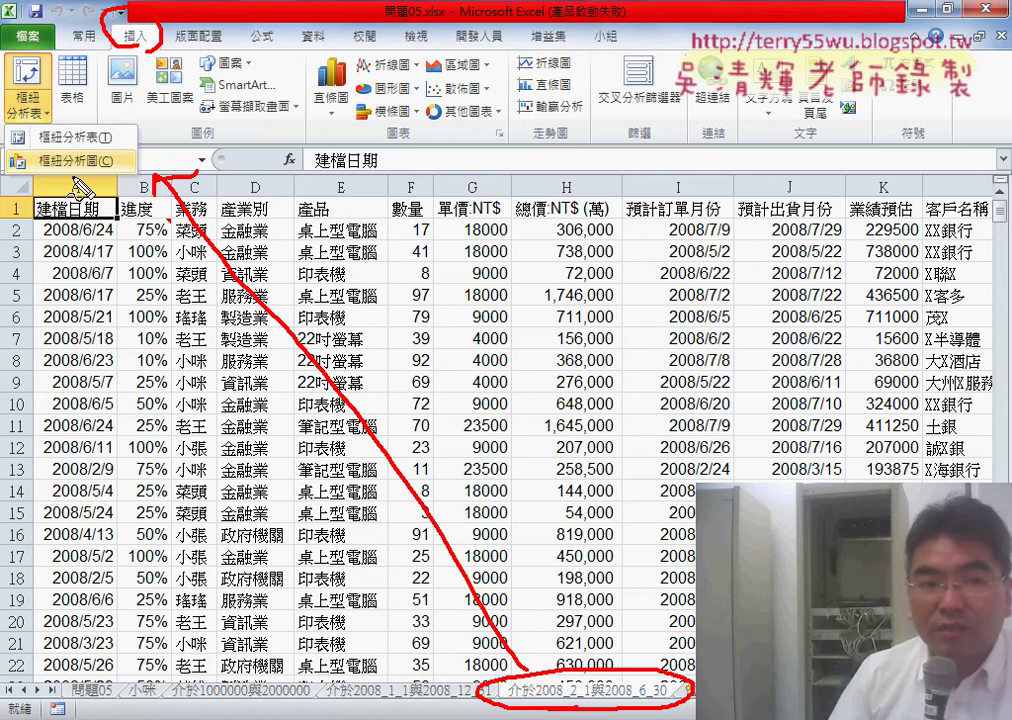
pyautogui.moveTo(82, 160); pyautogui.dragTo(100, 158)
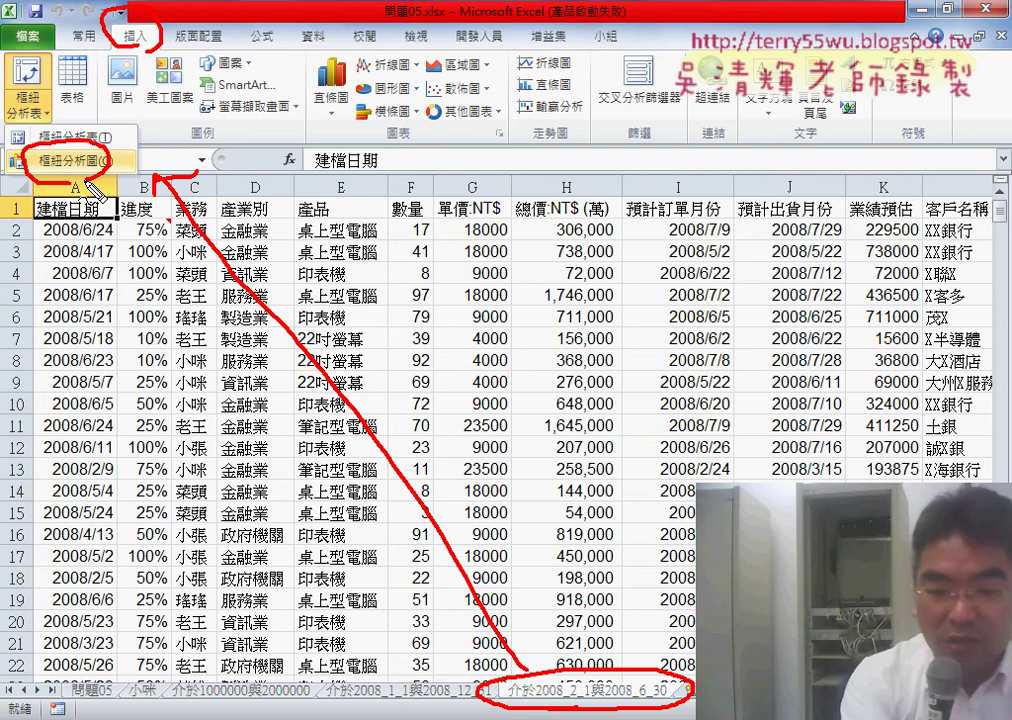
pyautogui.press('Escape')
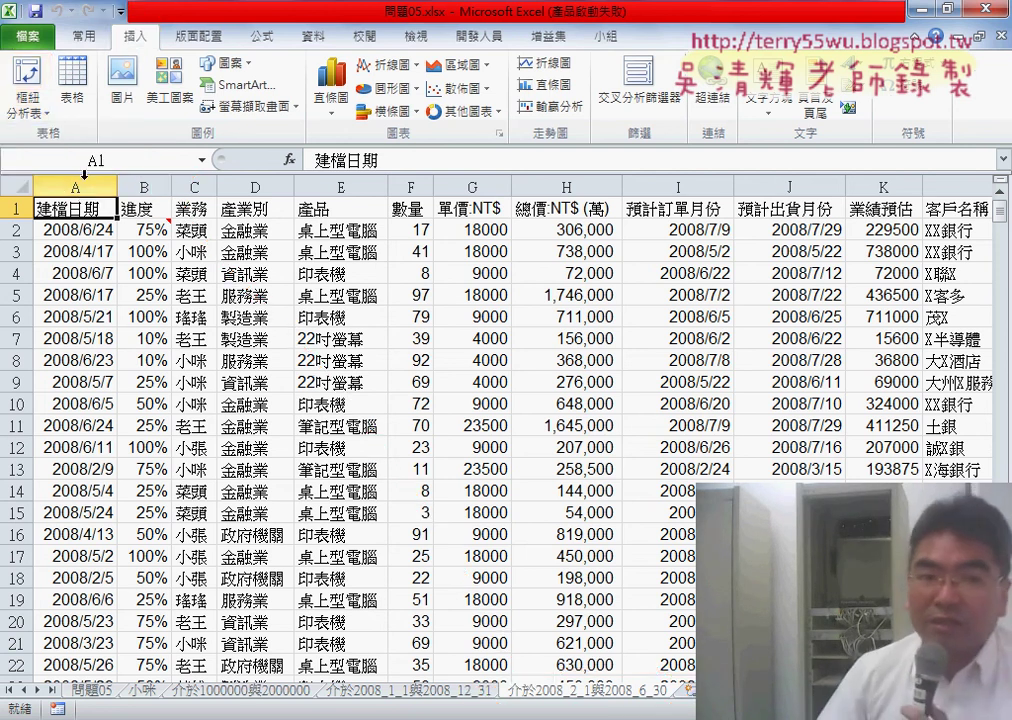
# - Insert a PivotChart on a new sheet summing 數量 with 業務 as rows and 產品 as columns
pyautogui.click(27, 102)
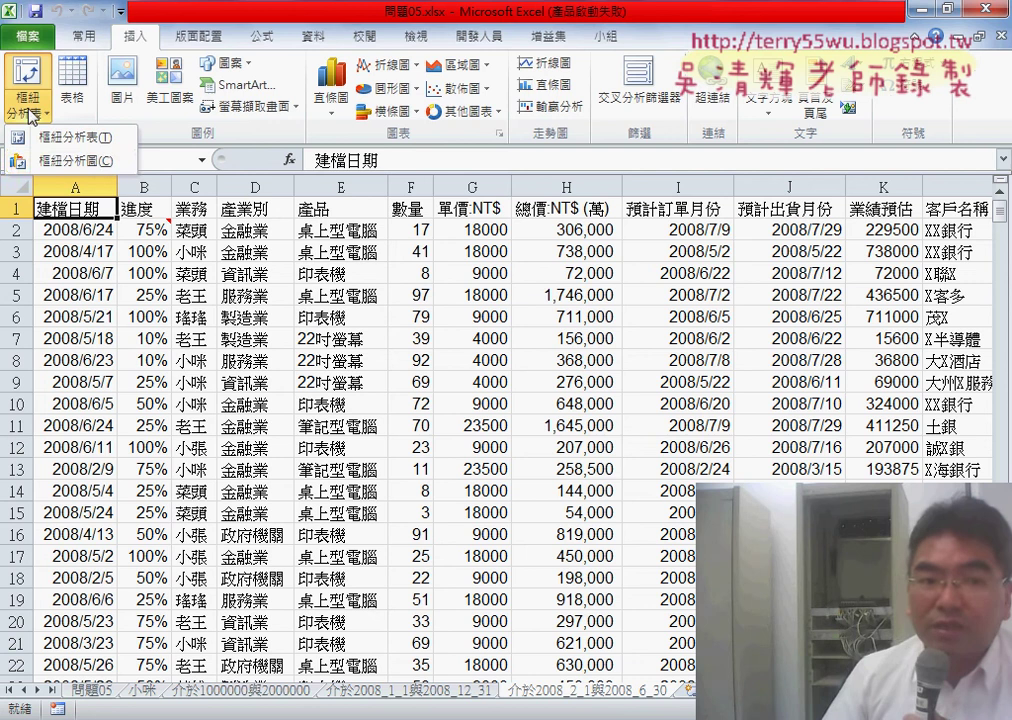
pyautogui.click(66, 163)
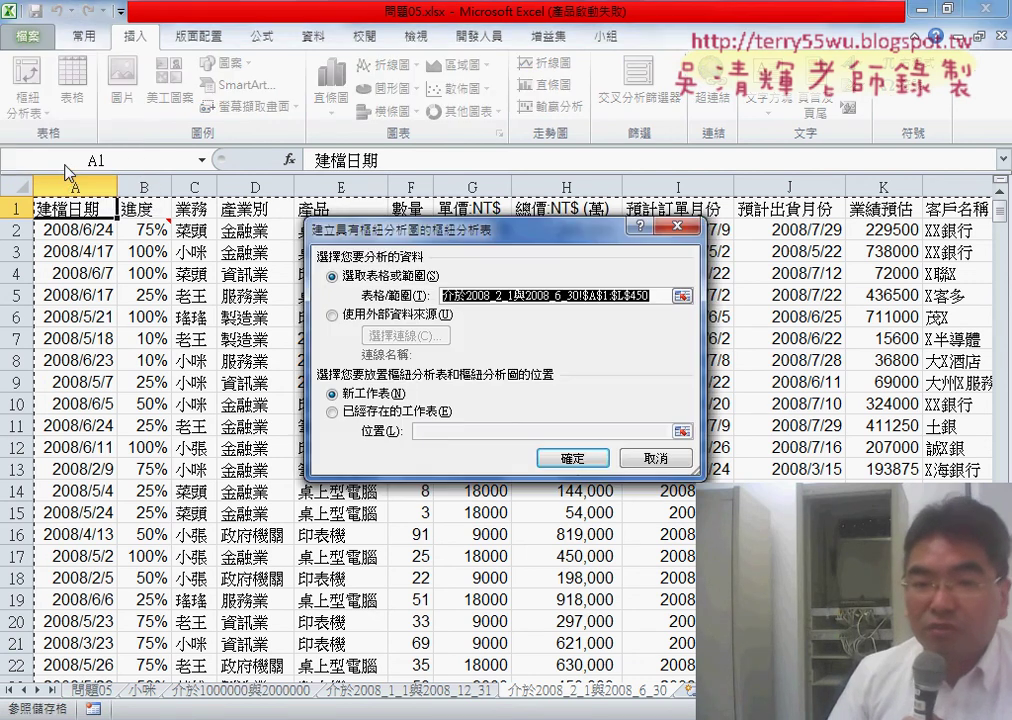
pyautogui.click(572, 458)
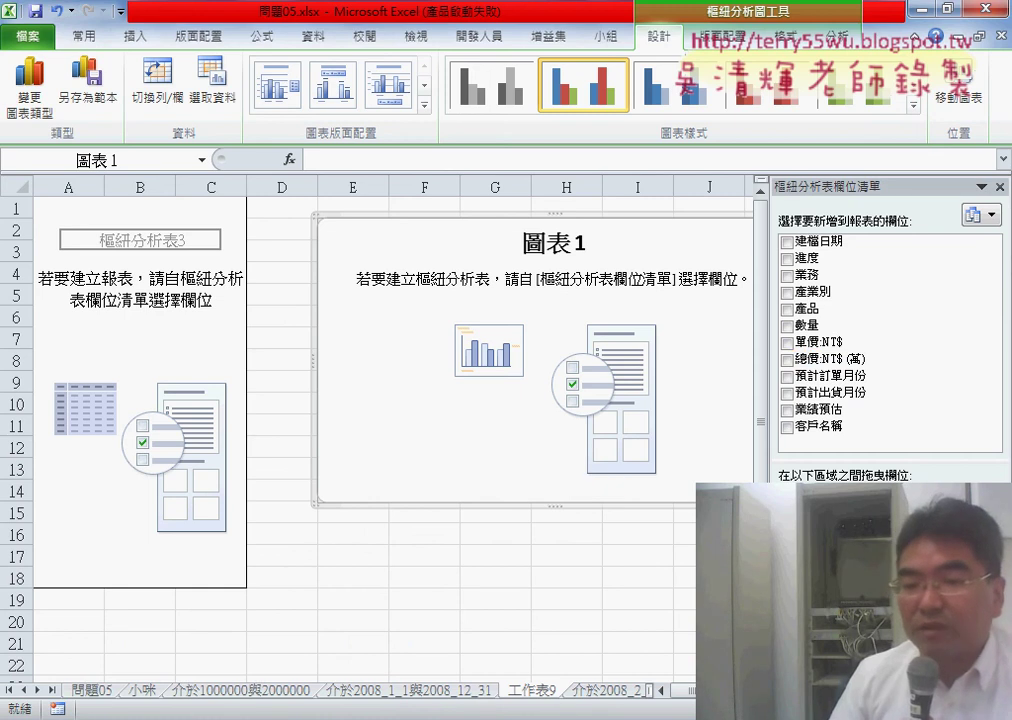
pyautogui.click(787, 275)
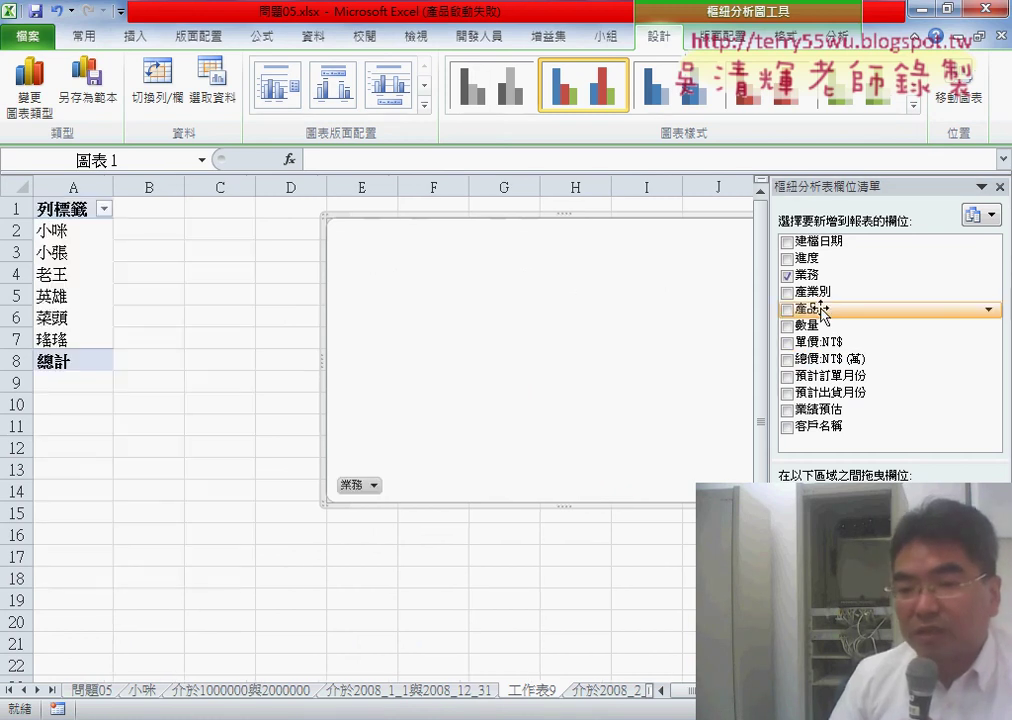
pyautogui.moveTo(820, 310)
pyautogui.mouseDown()
pyautogui.moveTo(922, 447)
pyautogui.moveTo(930, 530)
pyautogui.mouseUp()
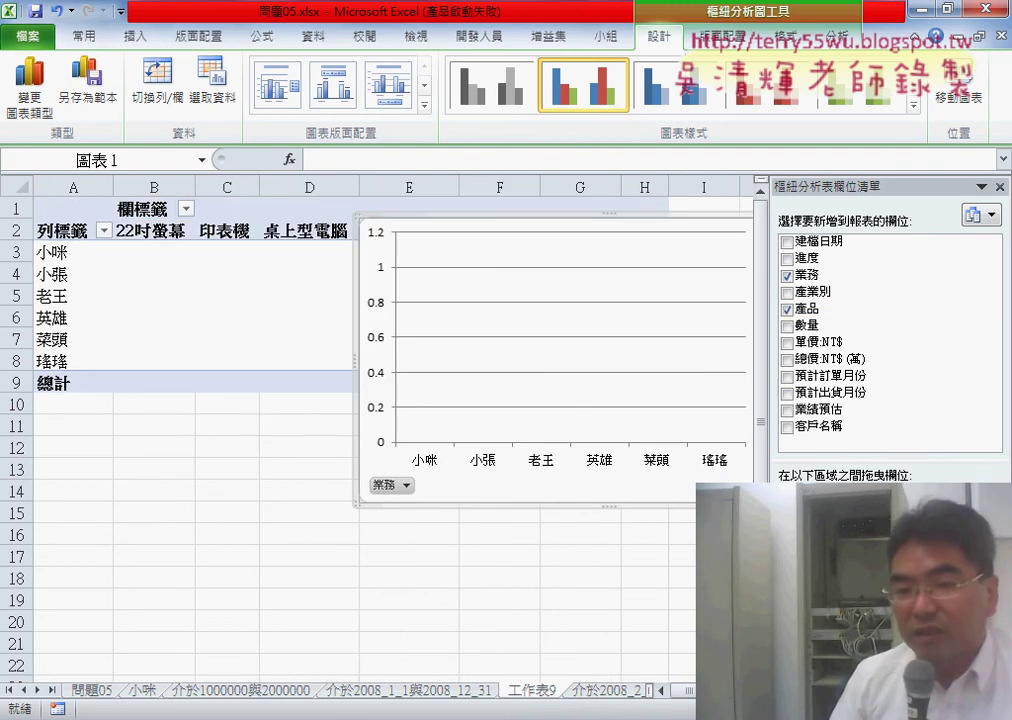
pyautogui.click(787, 325)
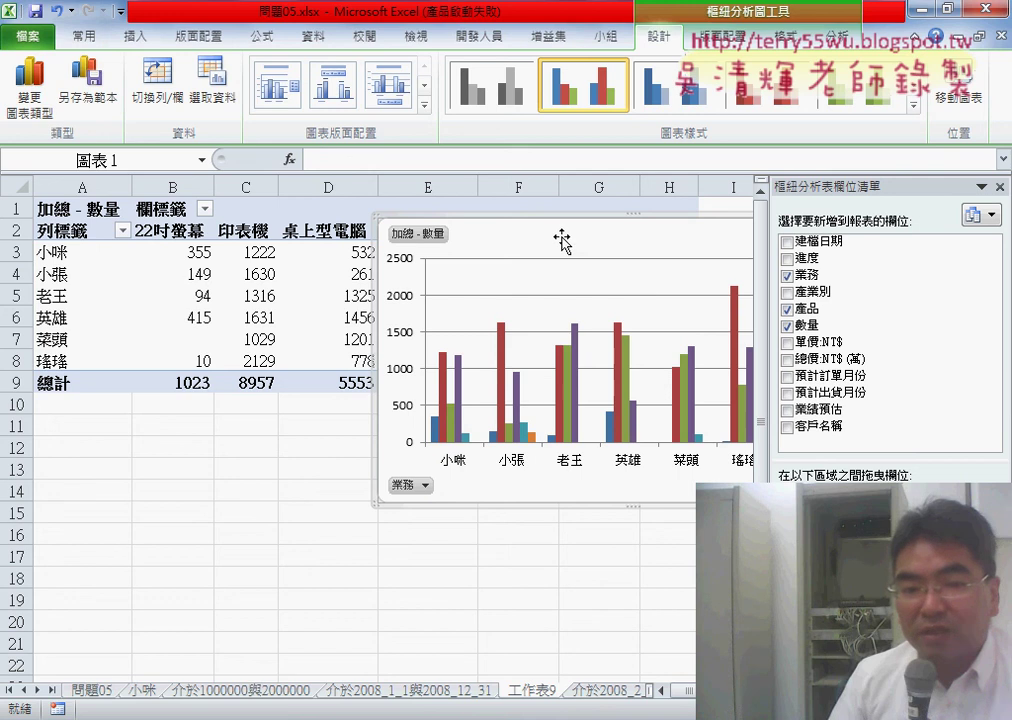
# - Move the pivot chart below the pivot table, then switch to the 介於2008_1_1與2008_12_31 sheet
pyautogui.moveTo(562, 240); pyautogui.dragTo(227, 430)
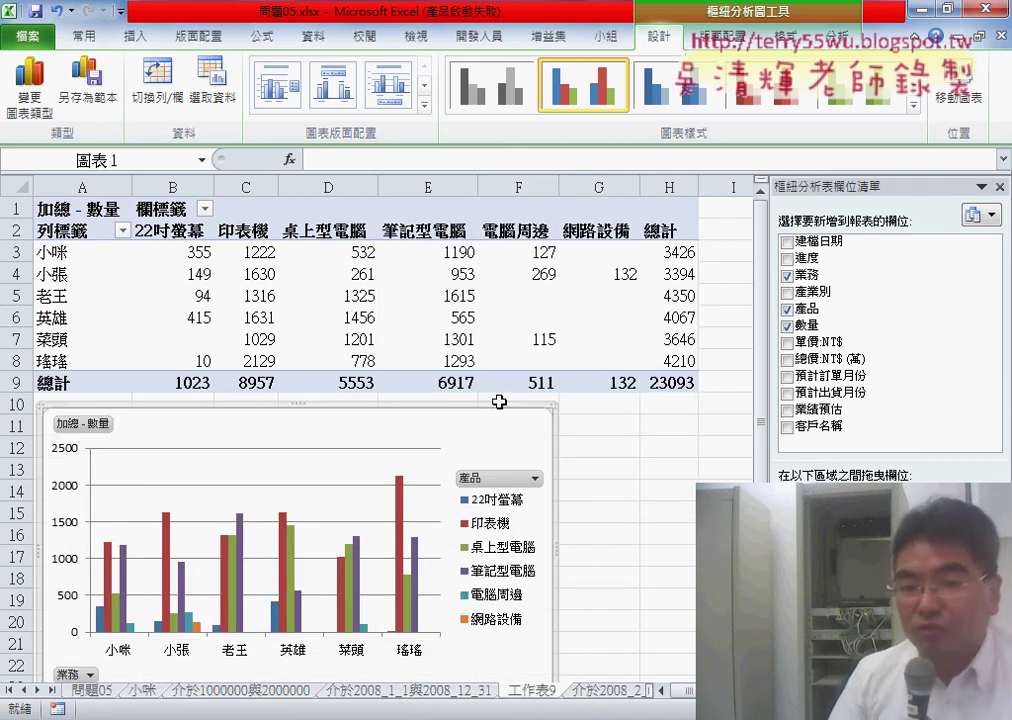
pyautogui.moveTo(356, 553)
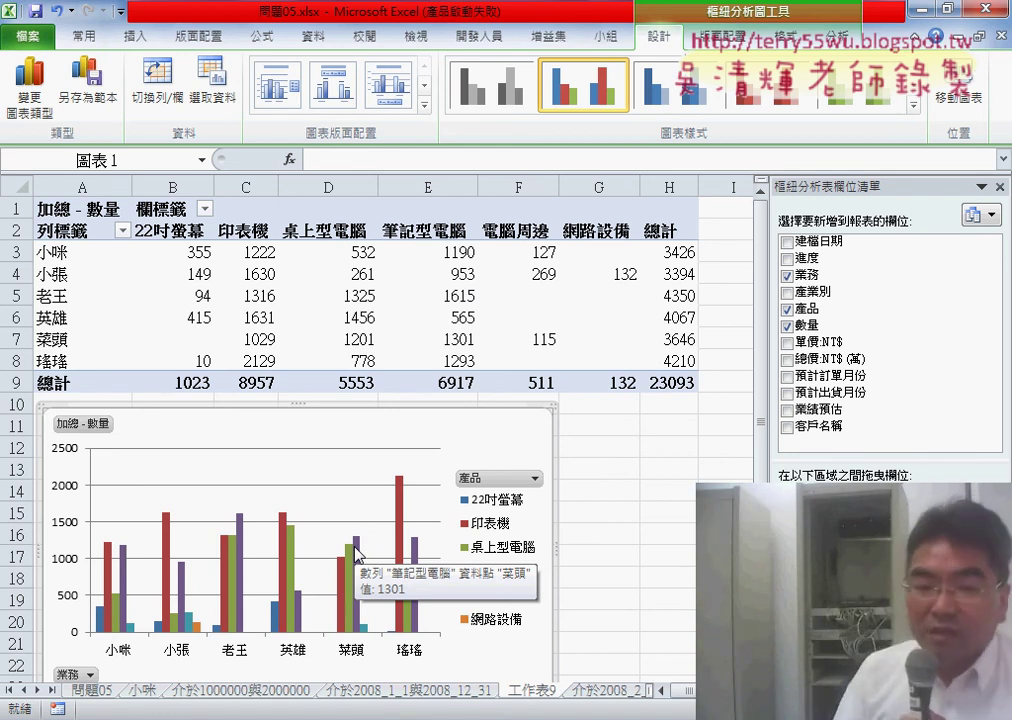
pyautogui.scroll(-1, 615, 555)
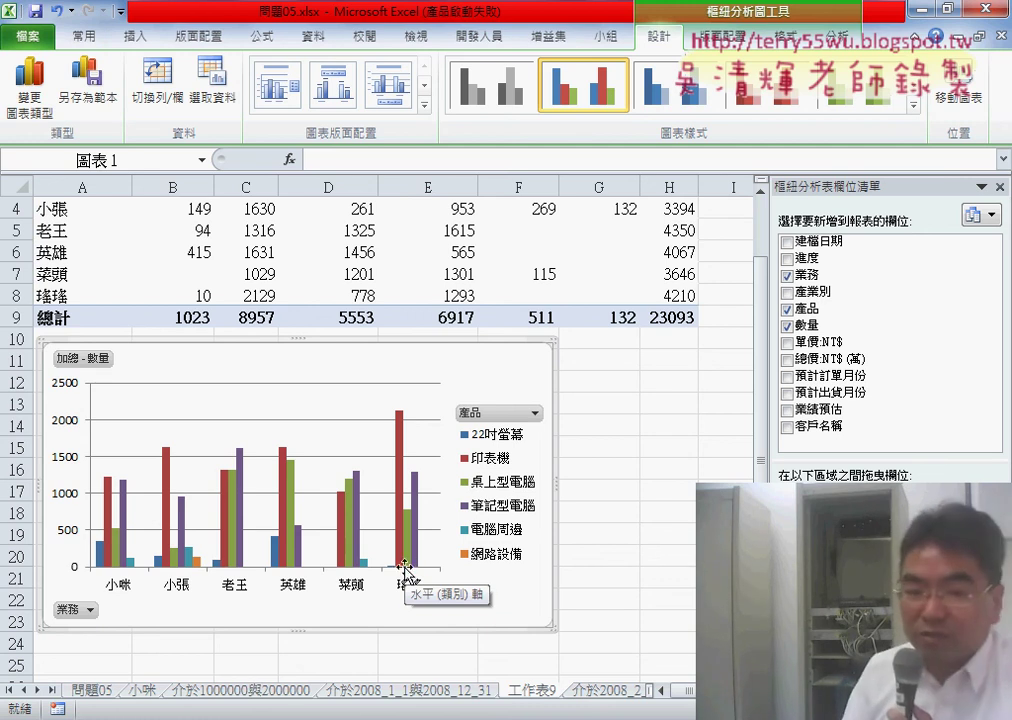
pyautogui.click(435, 692)
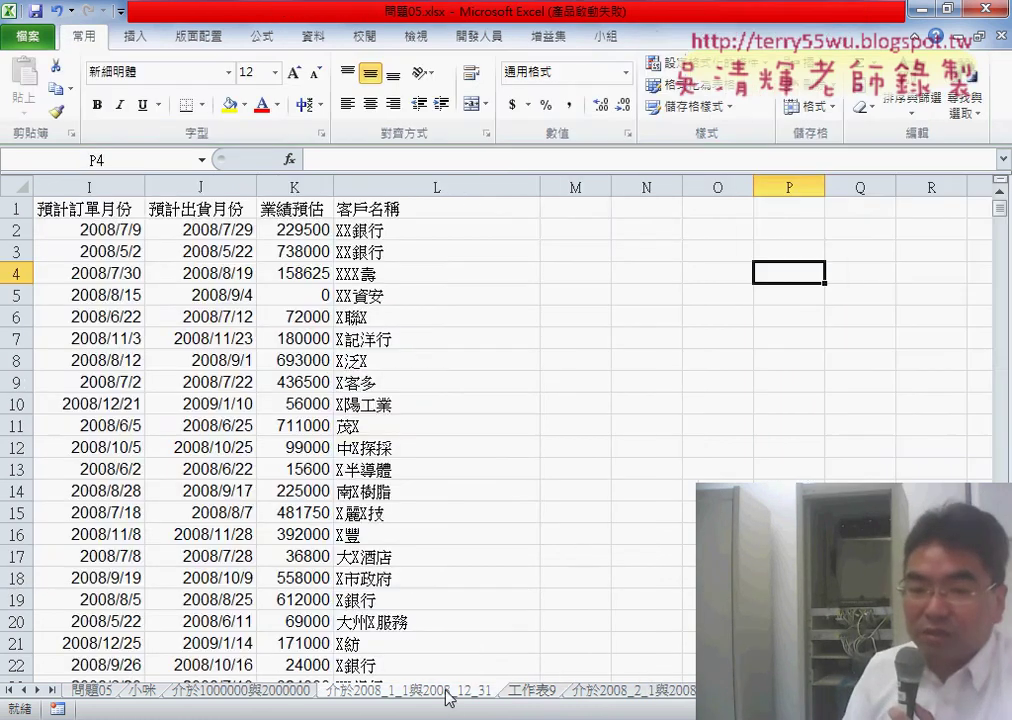
# - Look over the 工作表9 pivot table and chart, then return to the 問題05 sheet
pyautogui.hscroll(-5, 500, 430)
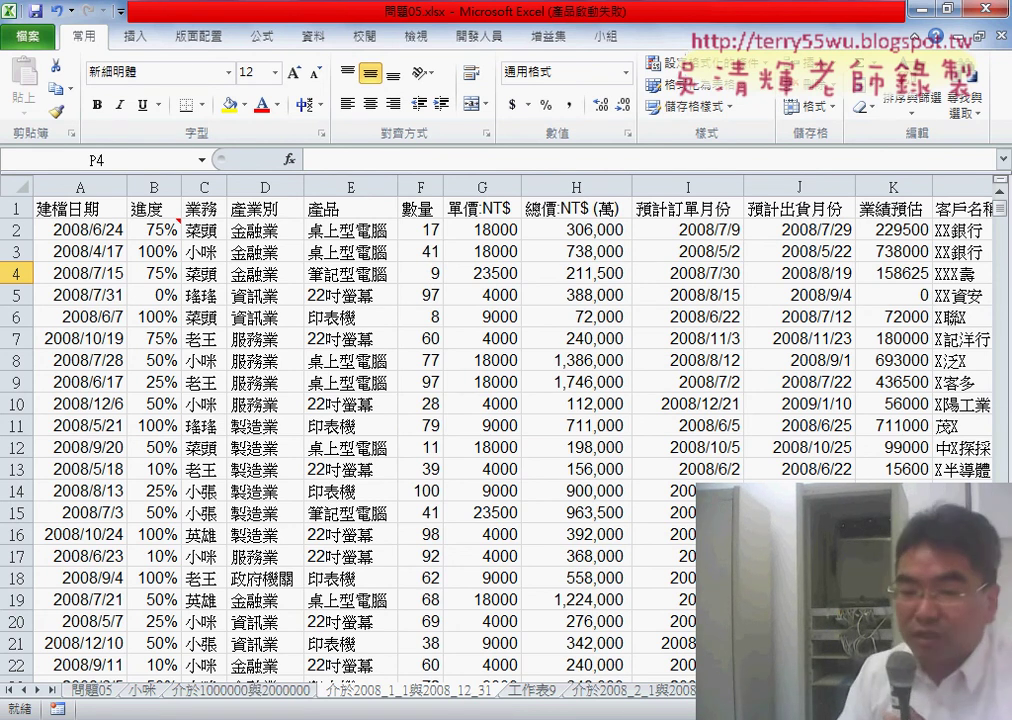
pyautogui.click(530, 691)
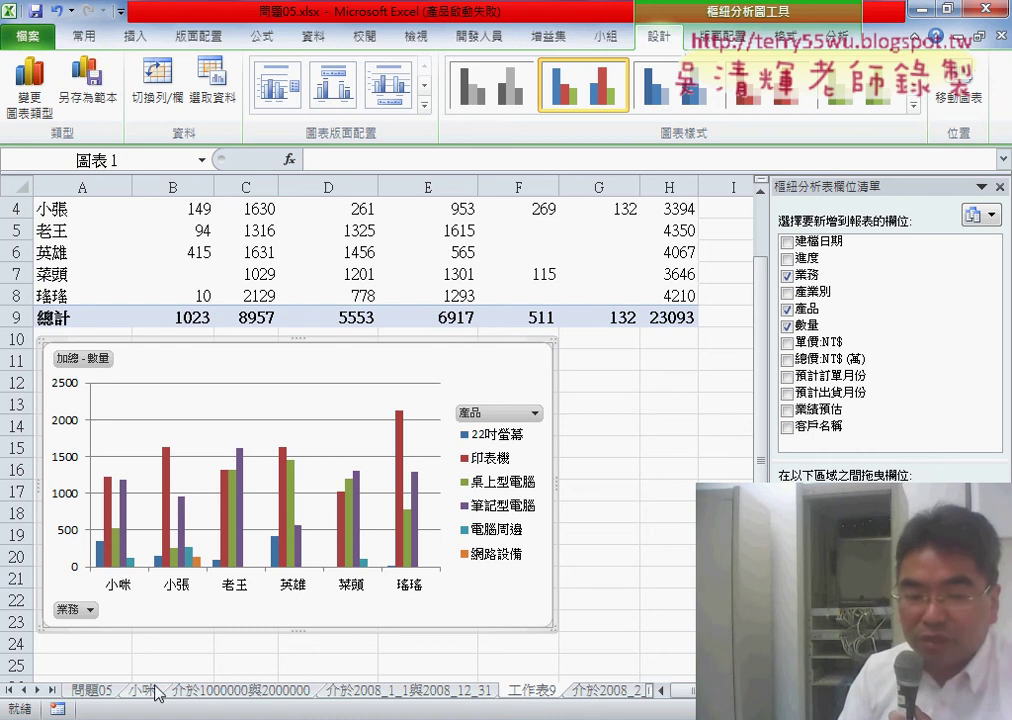
pyautogui.click(94, 692)
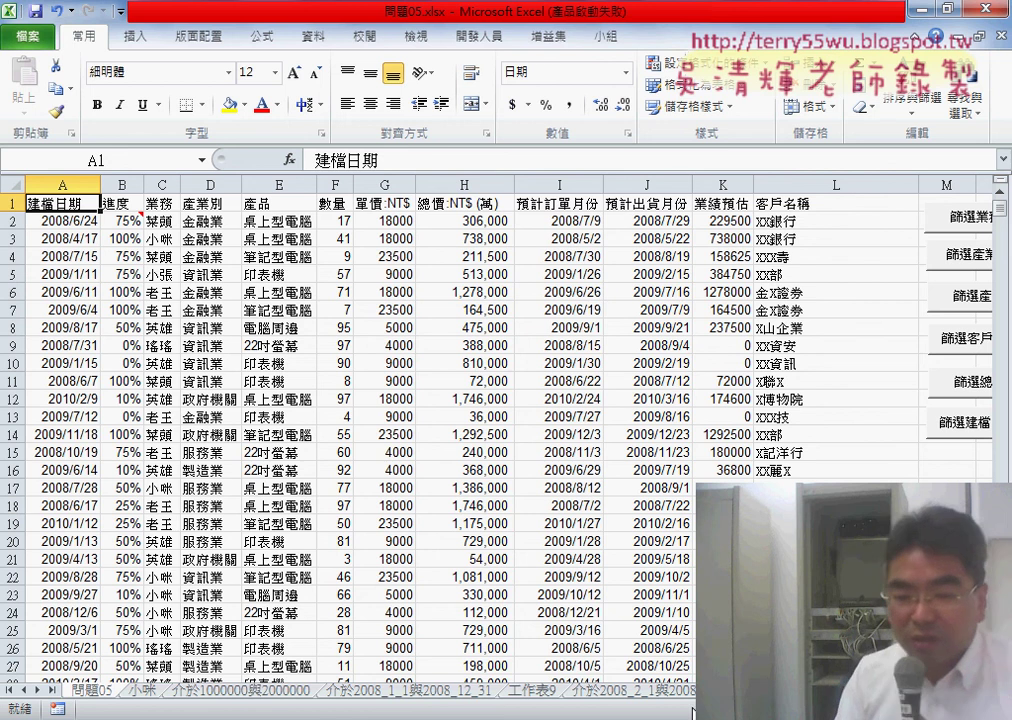
# - Delete the grouped extra 2008 data sheets
pyautogui.click(263, 688)
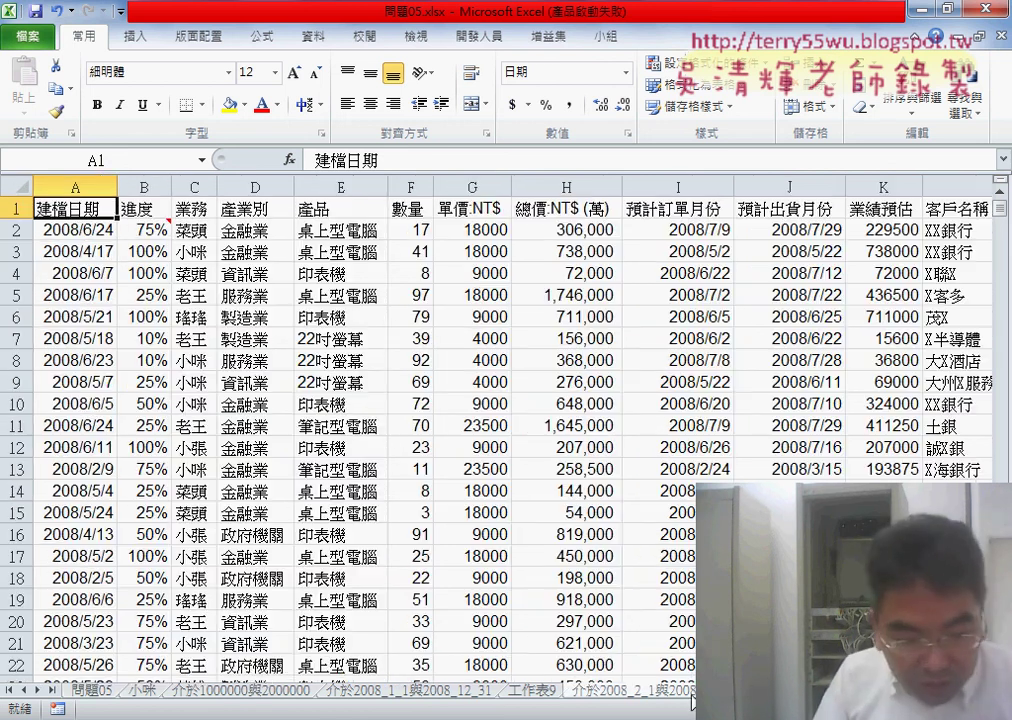
pyautogui.keyDown('ctrl'); pyautogui.click(145, 692); pyautogui.keyUp('ctrl')
pyautogui.rightClick(147, 691)
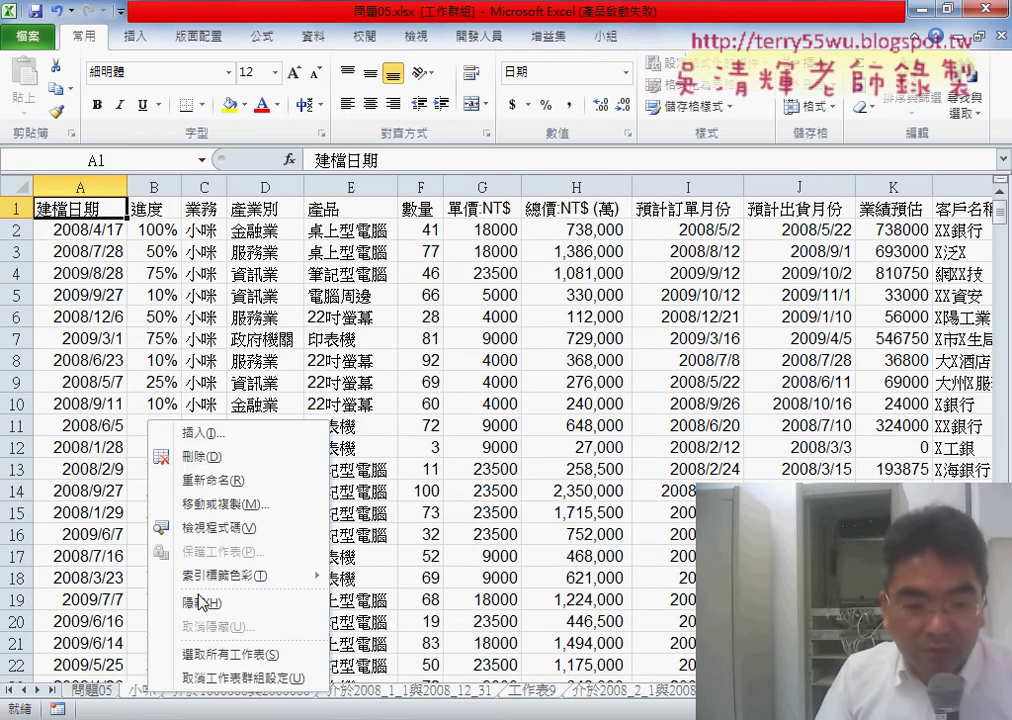
pyautogui.click(205, 456)
pyautogui.click(410, 418)
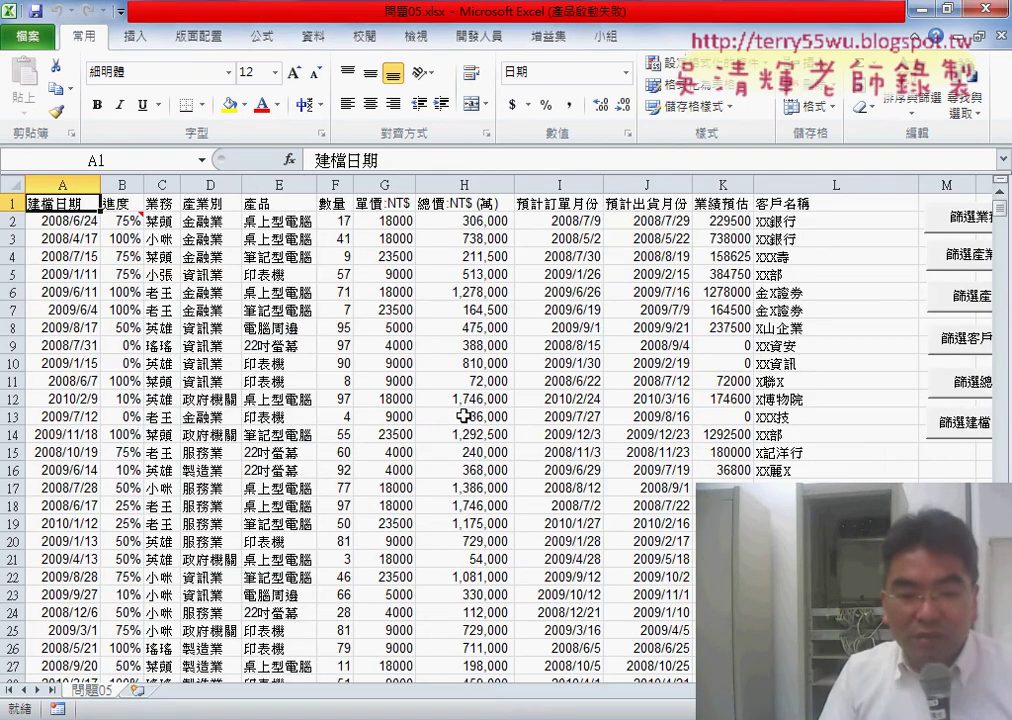
# - Insert a new blank sheet and name it 清單
pyautogui.click(136, 690)
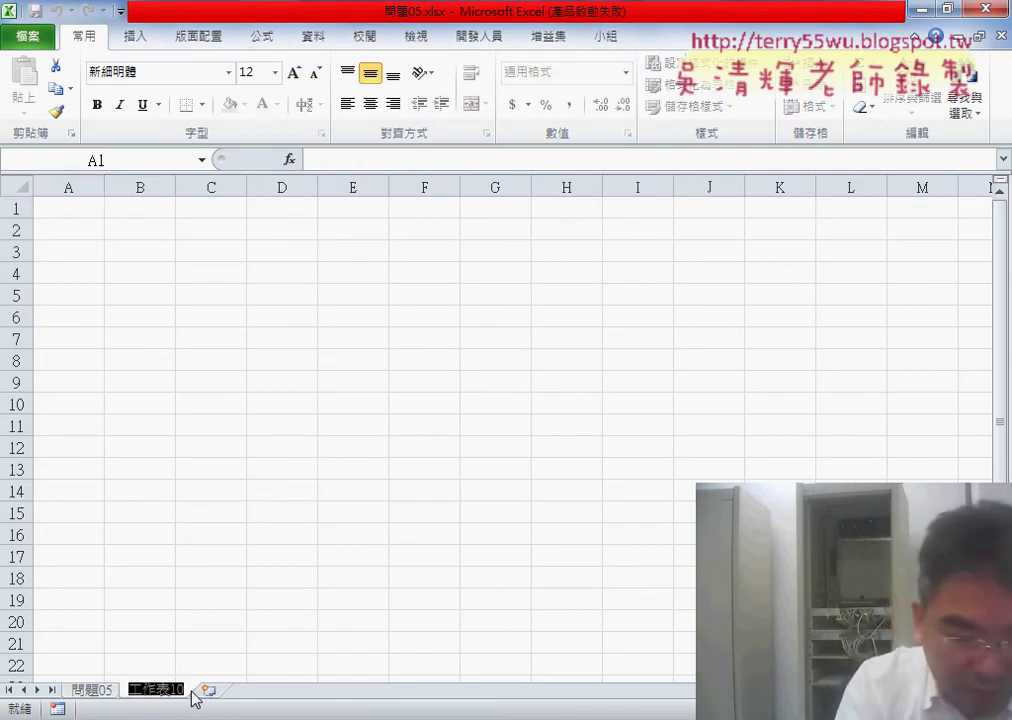
pyautogui.press('BackSpace')
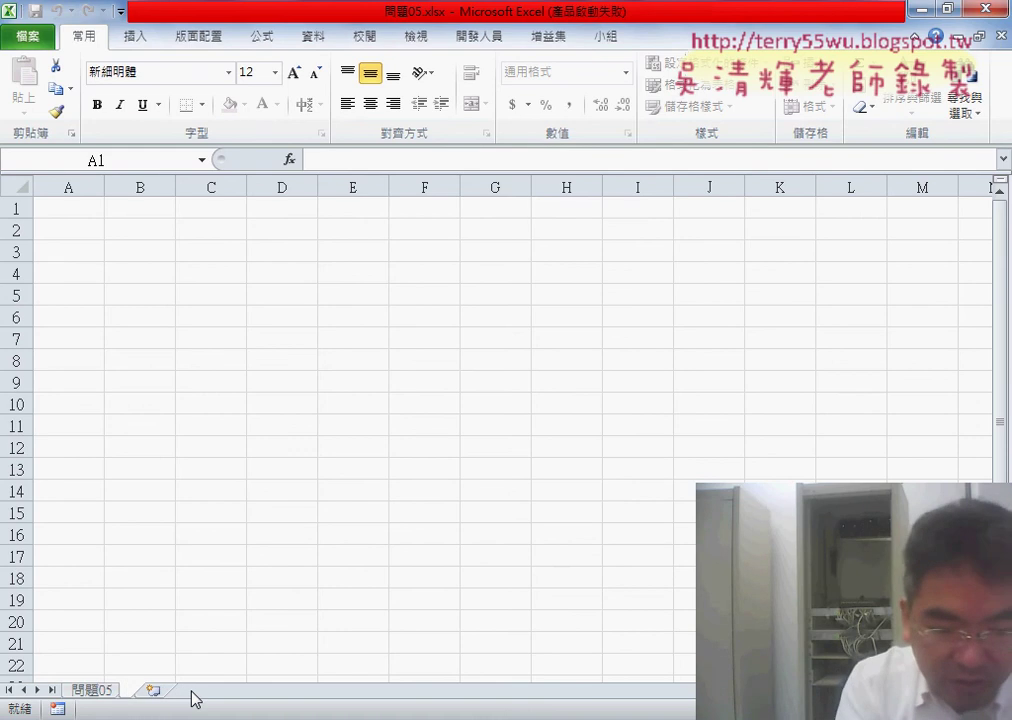
pyautogui.write('清')
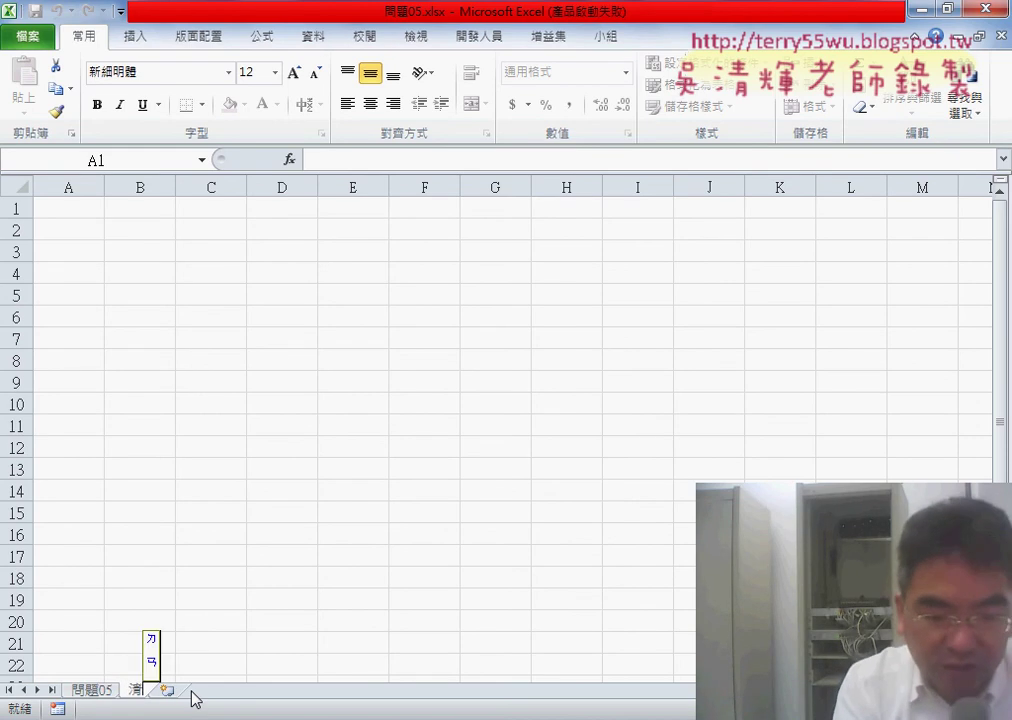
pyautogui.write('單')
pyautogui.press('Return')
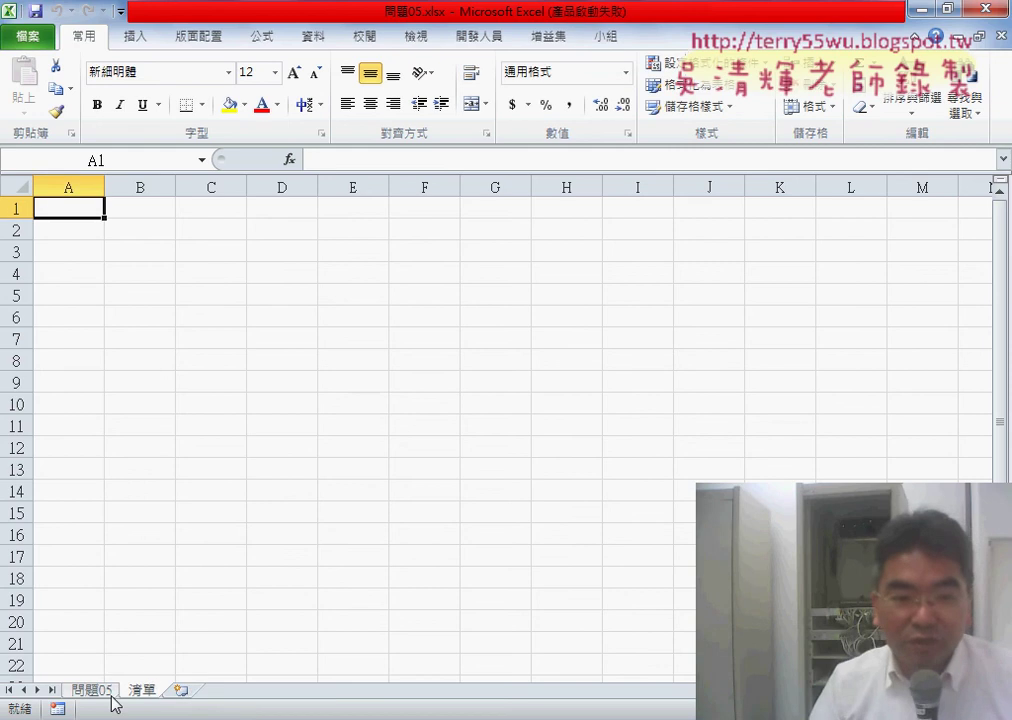
# - Copy the 業務 column C from 問題05 and paste it into A1 of 清單
pyautogui.click(92, 690)
pyautogui.click(161, 186)
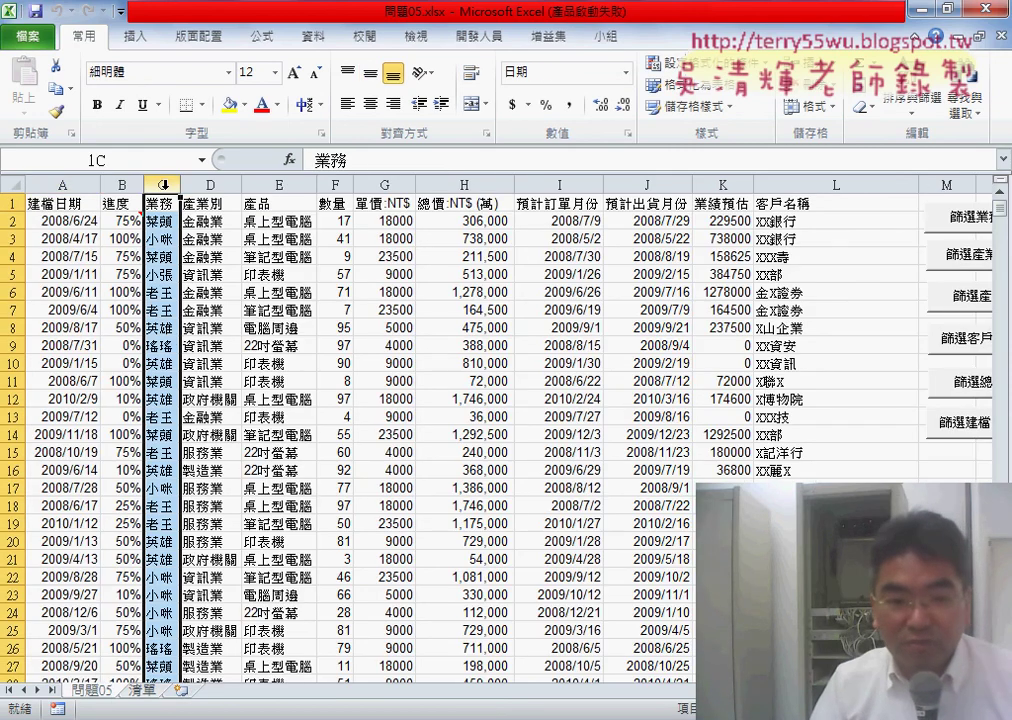
pyautogui.rightClick(177, 352)
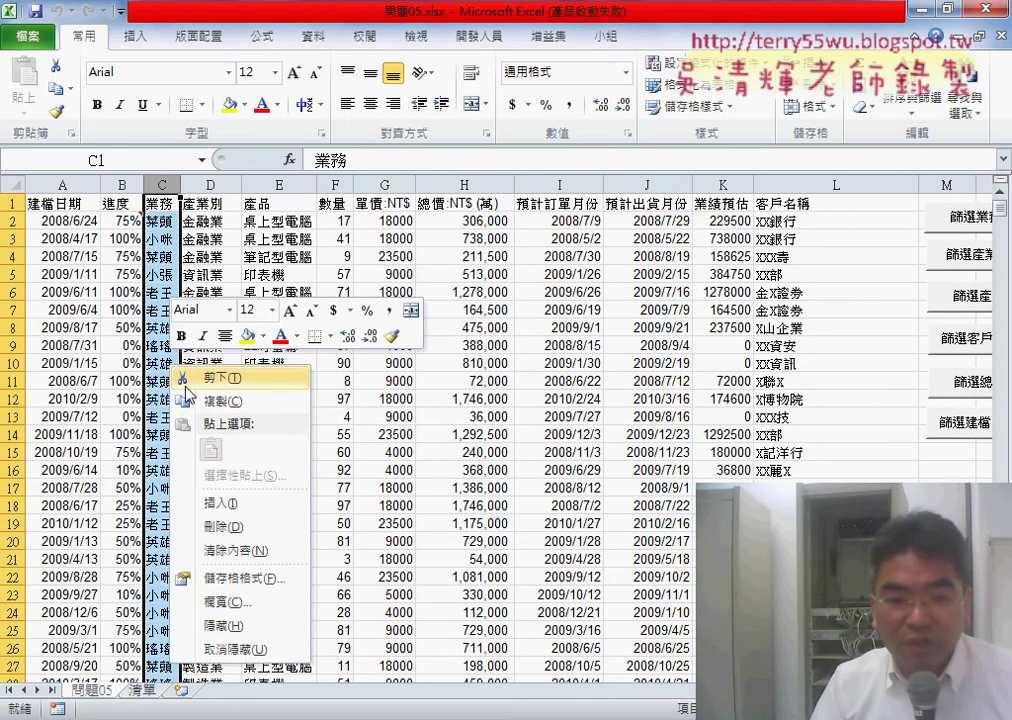
pyautogui.click(214, 398)
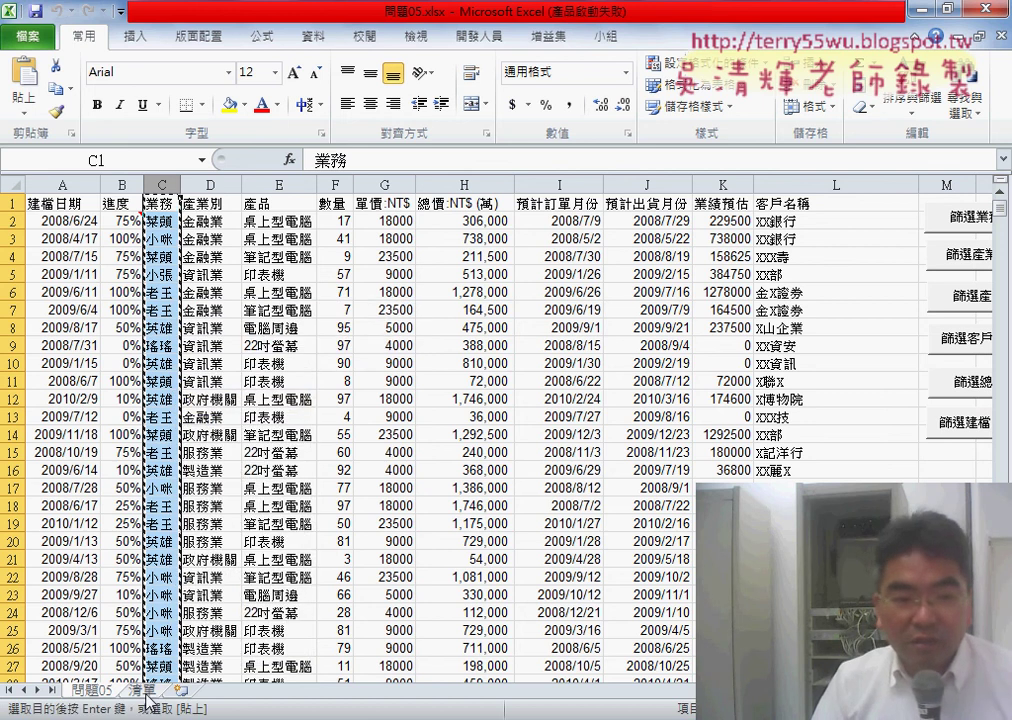
pyautogui.hotkey('ctrl', 'pagedown')
pyautogui.rightClick(83, 208)
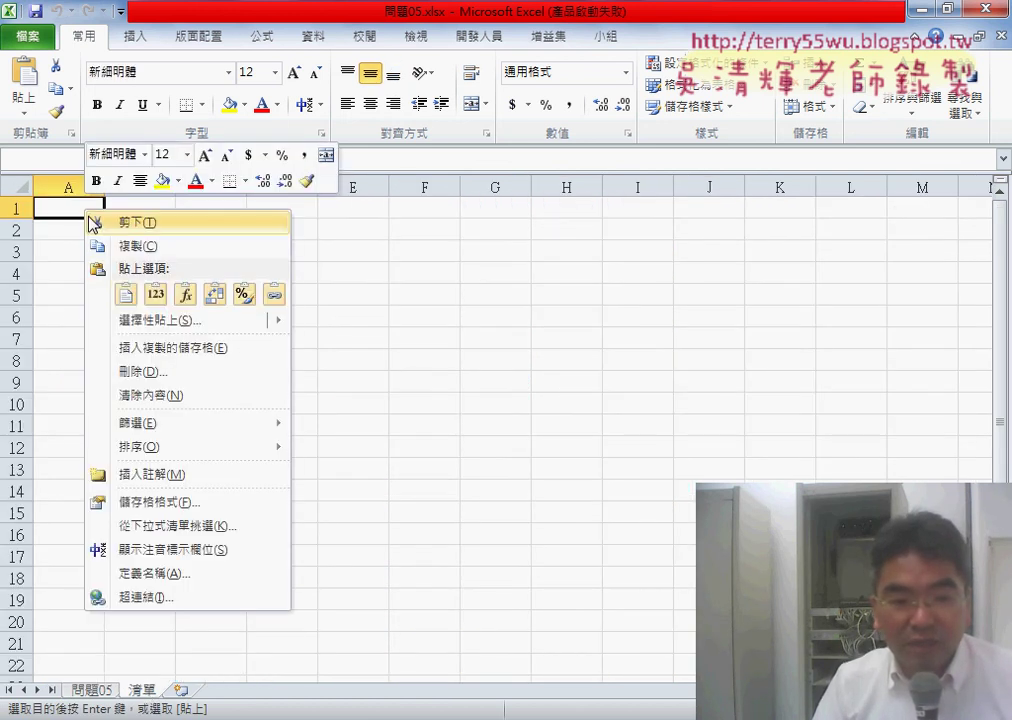
pyautogui.moveTo(258, 318)
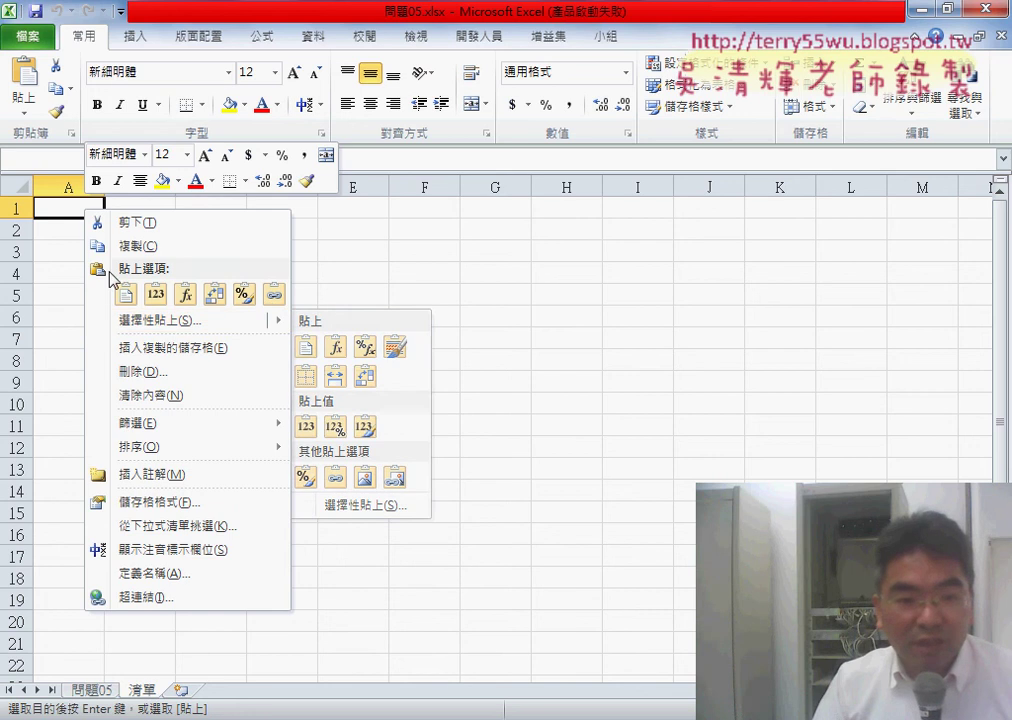
pyautogui.click(124, 292)
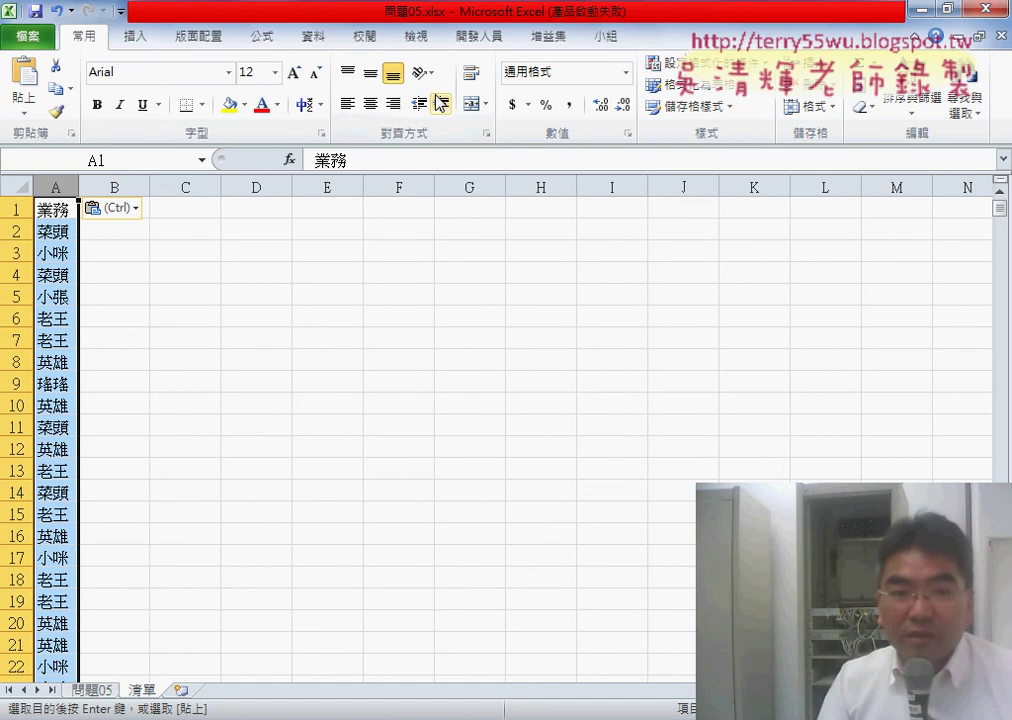
# - Remove duplicates from column A with headers on, leaving six unique names in A2:A7
pyautogui.click(320, 40)
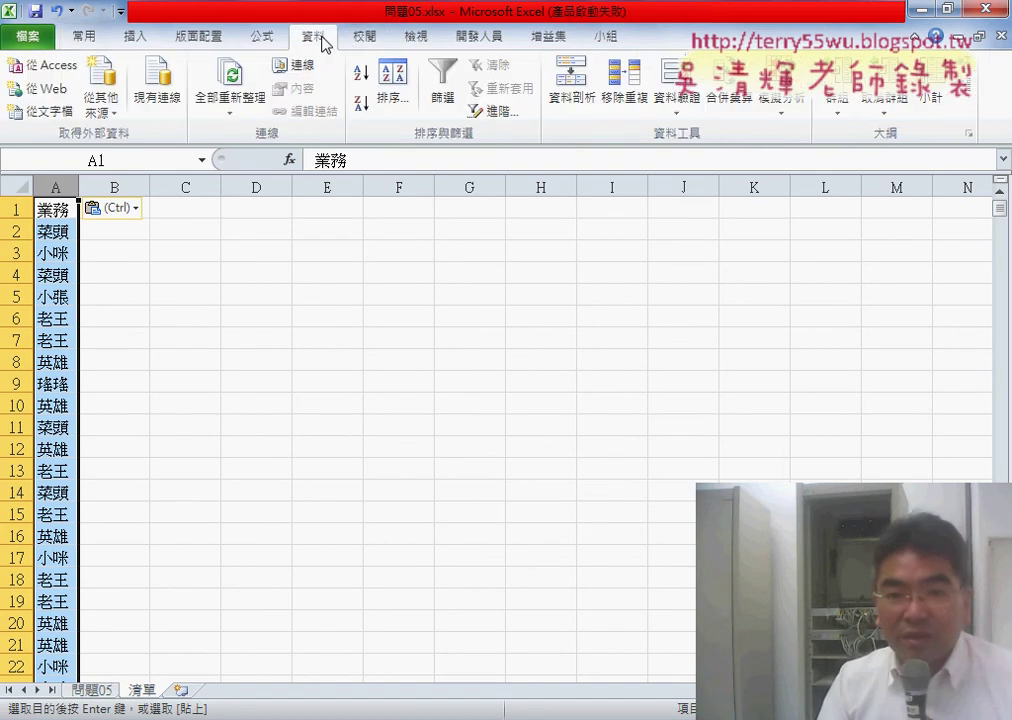
pyautogui.click(632, 86)
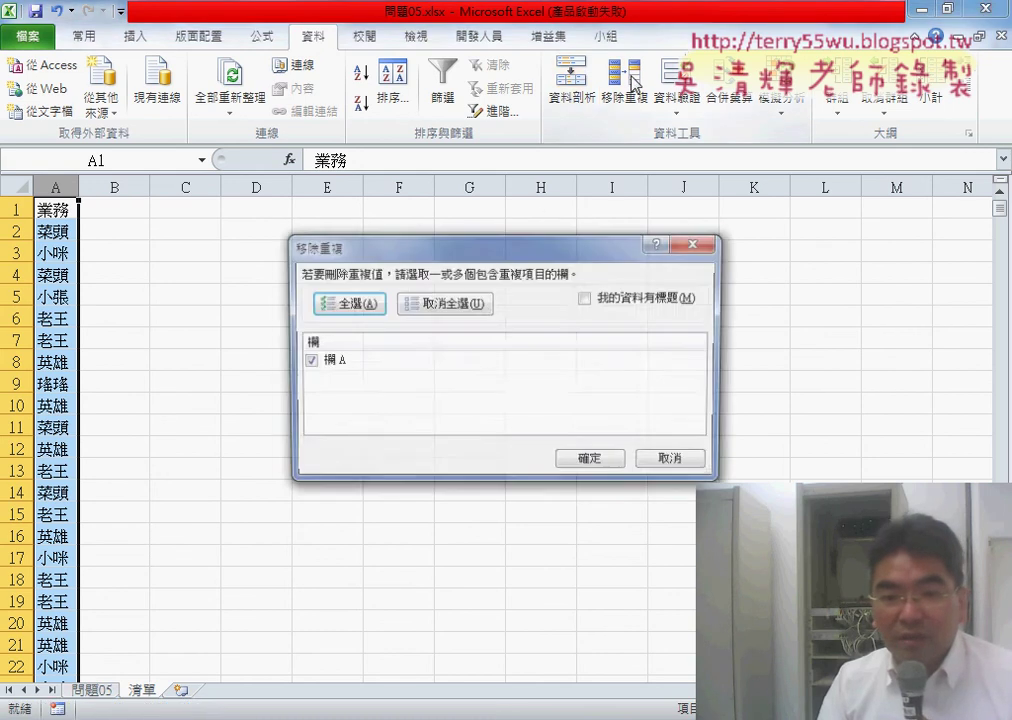
pyautogui.click(612, 298)
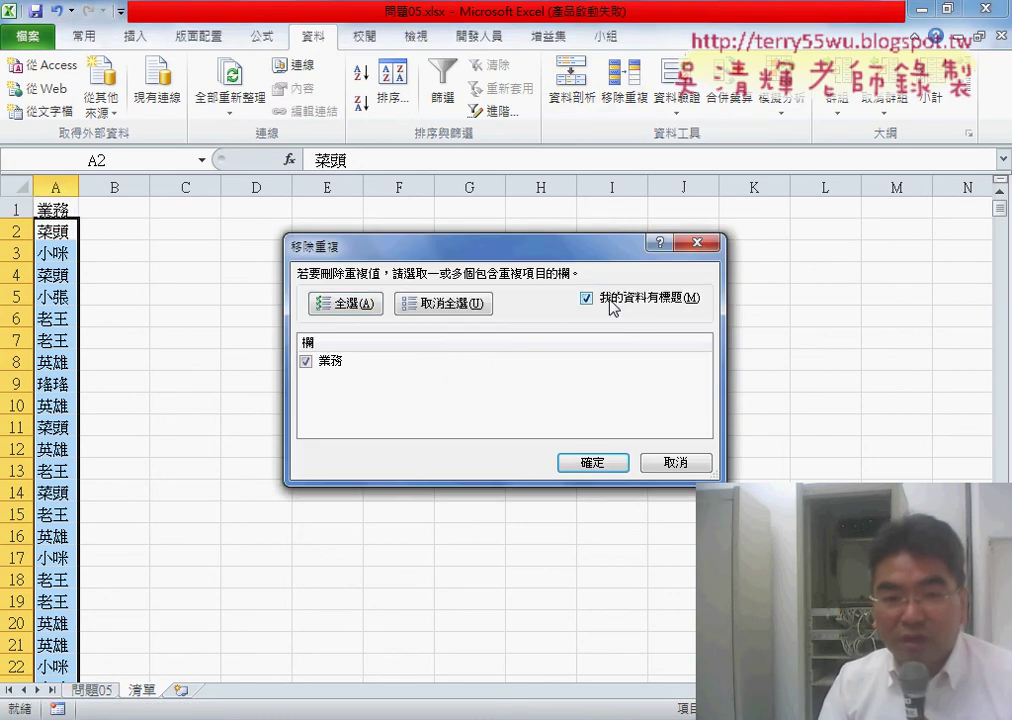
pyautogui.click(601, 462)
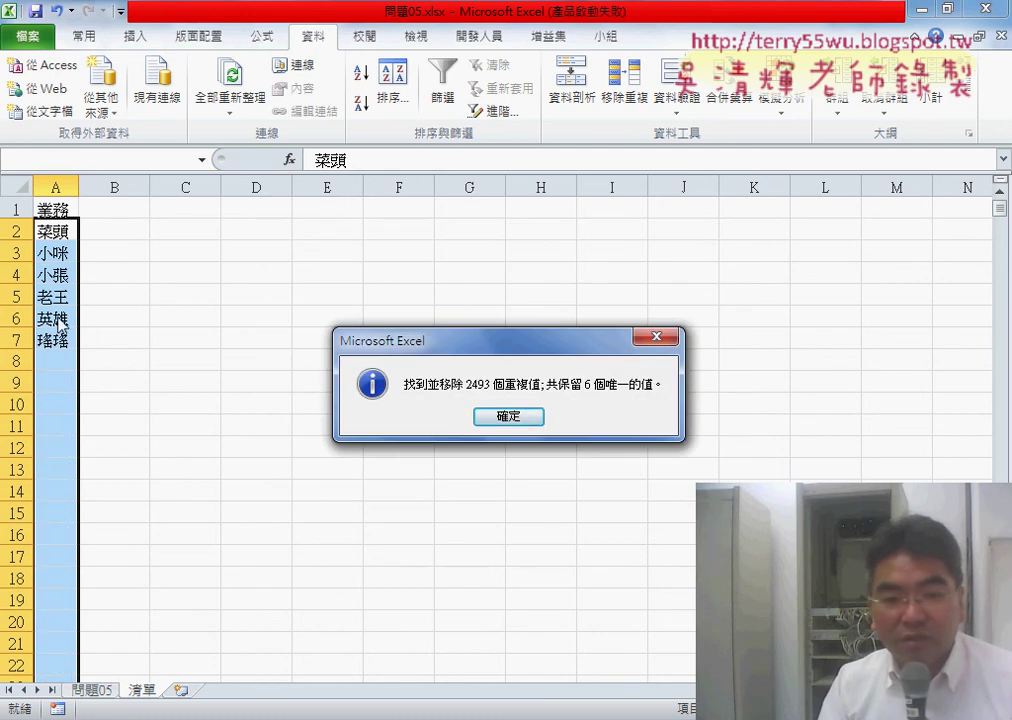
pyautogui.click(501, 420)
pyautogui.moveTo(56, 230); pyautogui.dragTo(62, 340)
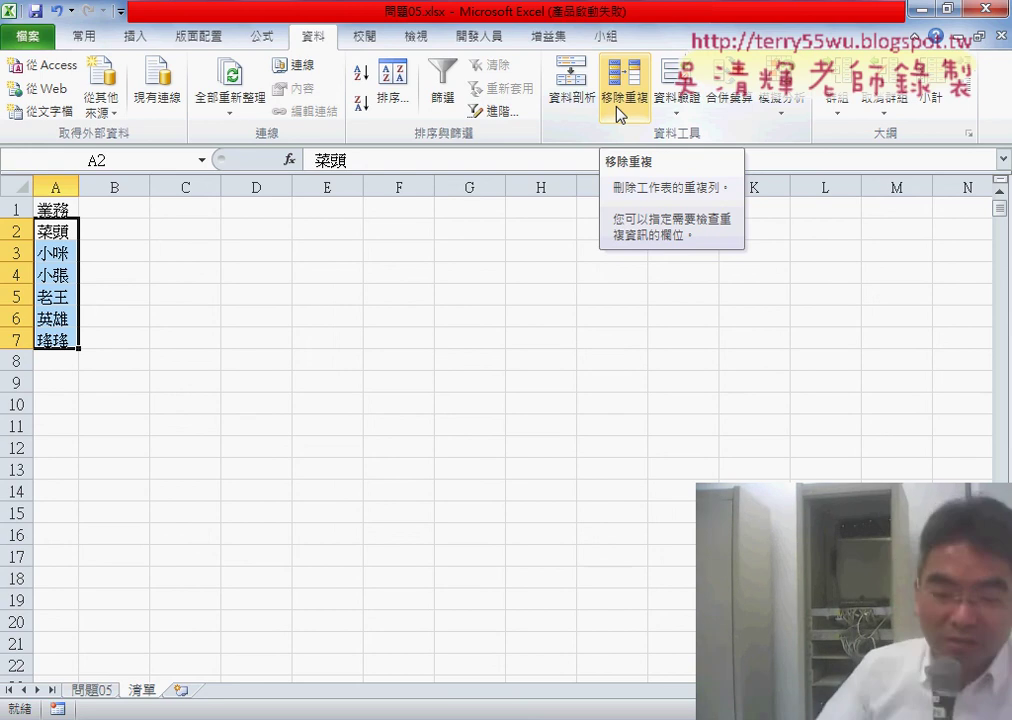
# - Undo the duplicate removal and select the full name list from A1 down to A2500
pyautogui.click(620, 110)
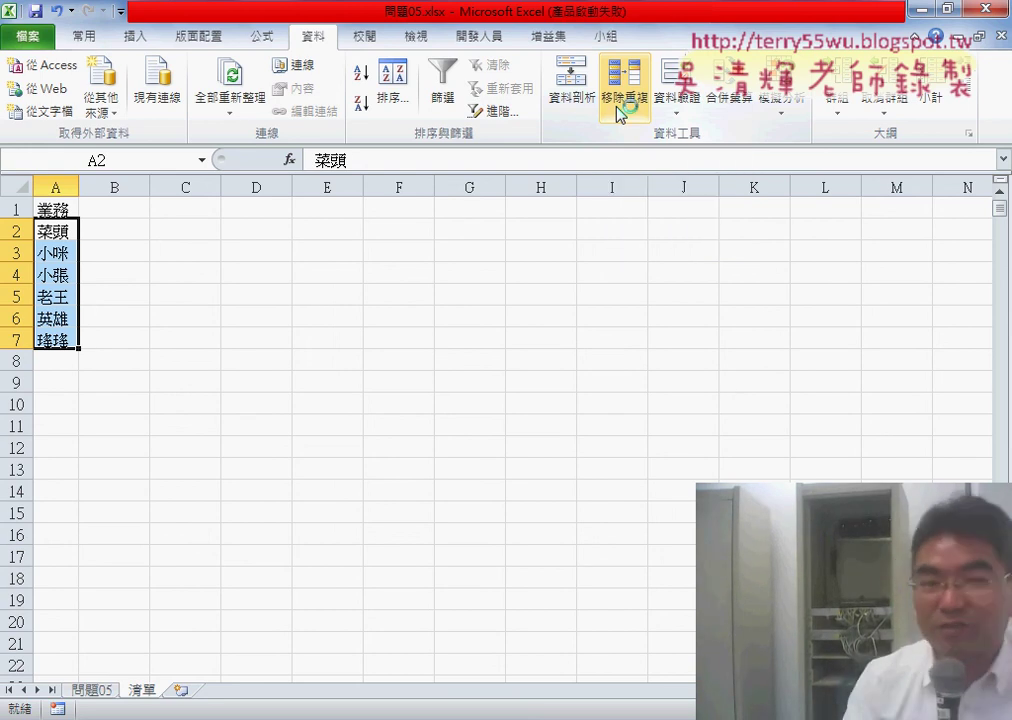
pyautogui.hotkey('ctrl', 'z')
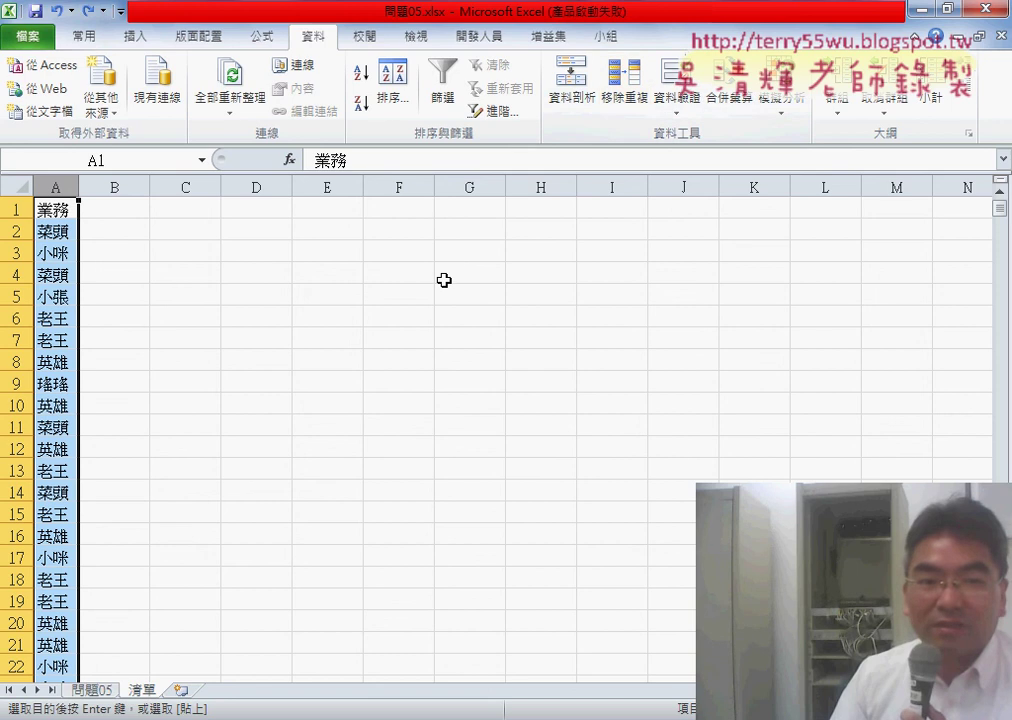
pyautogui.click(345, 310)
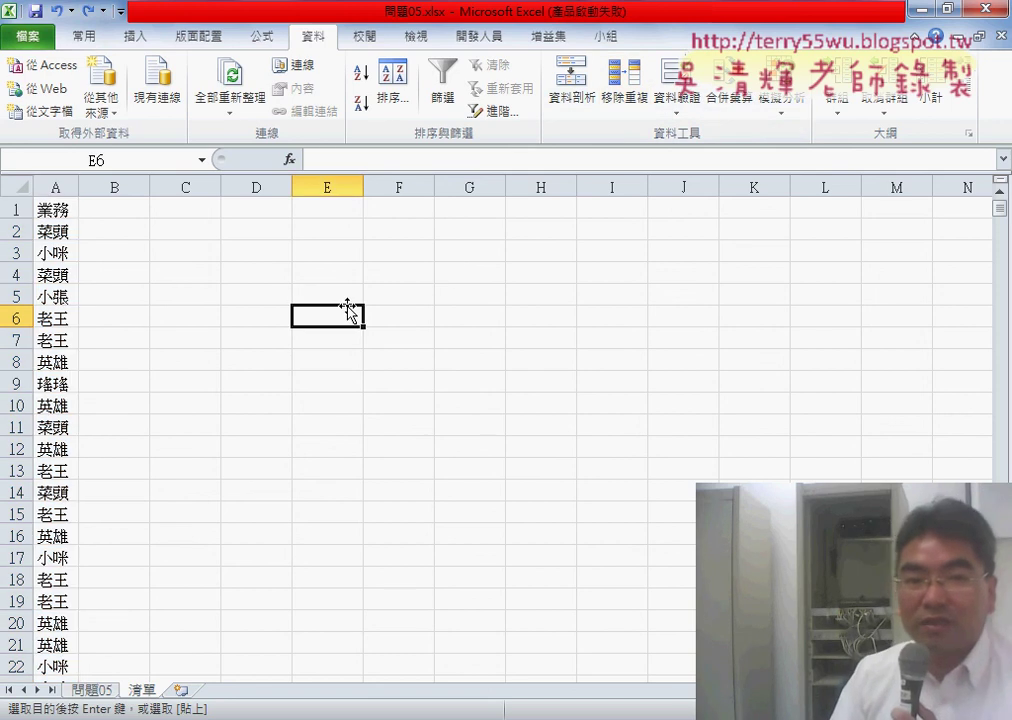
pyautogui.click(42, 209)
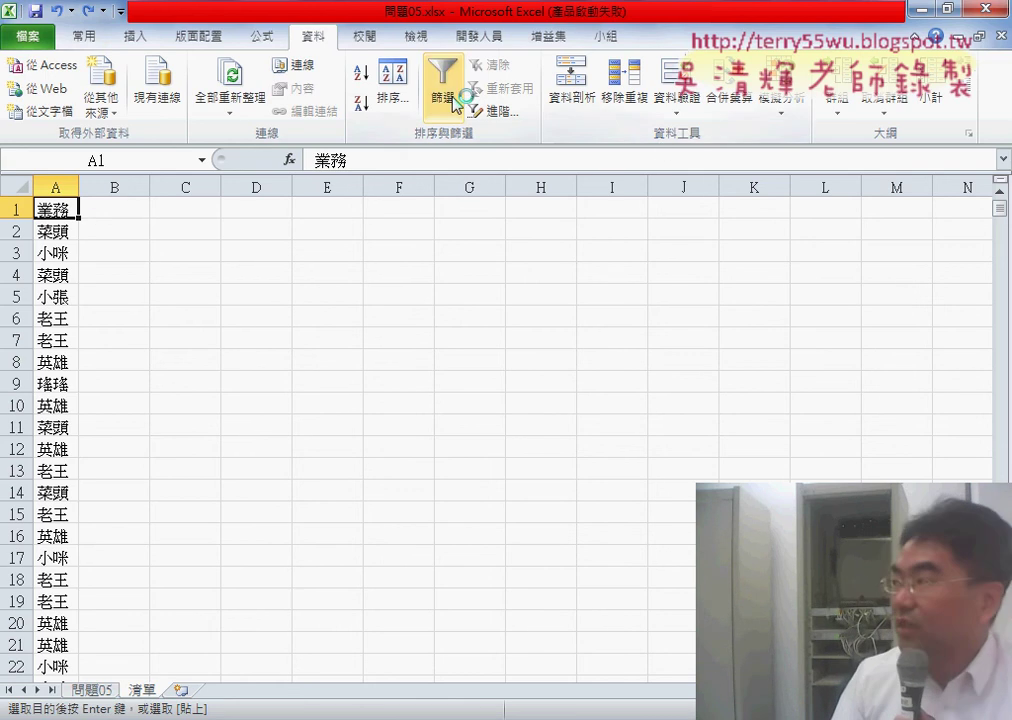
pyautogui.click(505, 114)
pyautogui.click(511, 437)
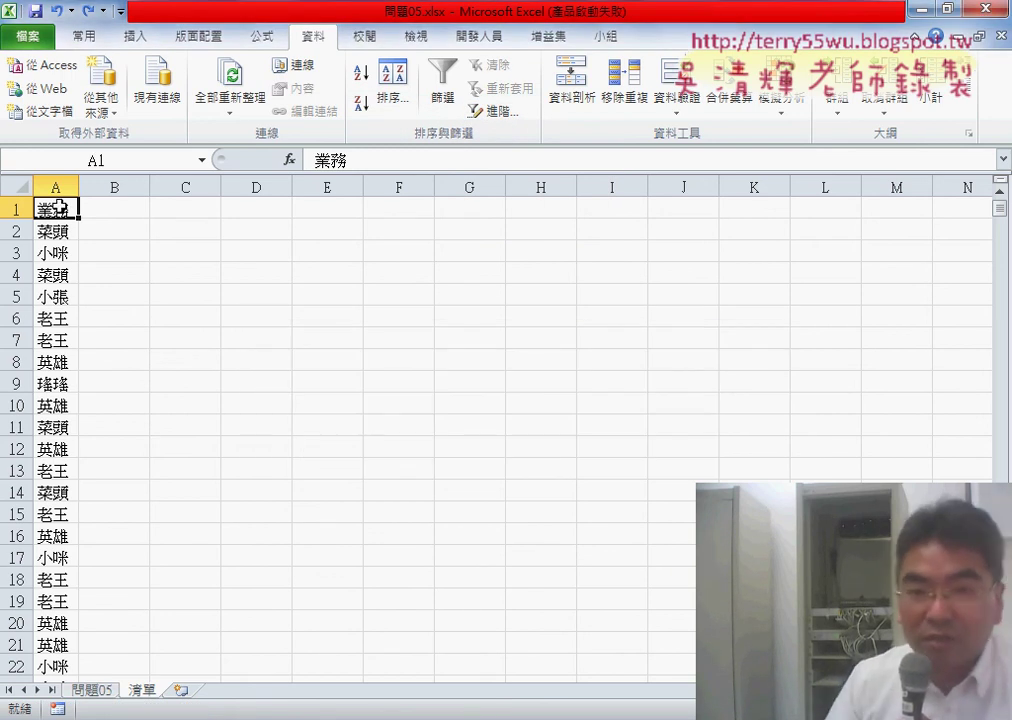
pyautogui.hotkey('ctrl', 'shift', 'Down')
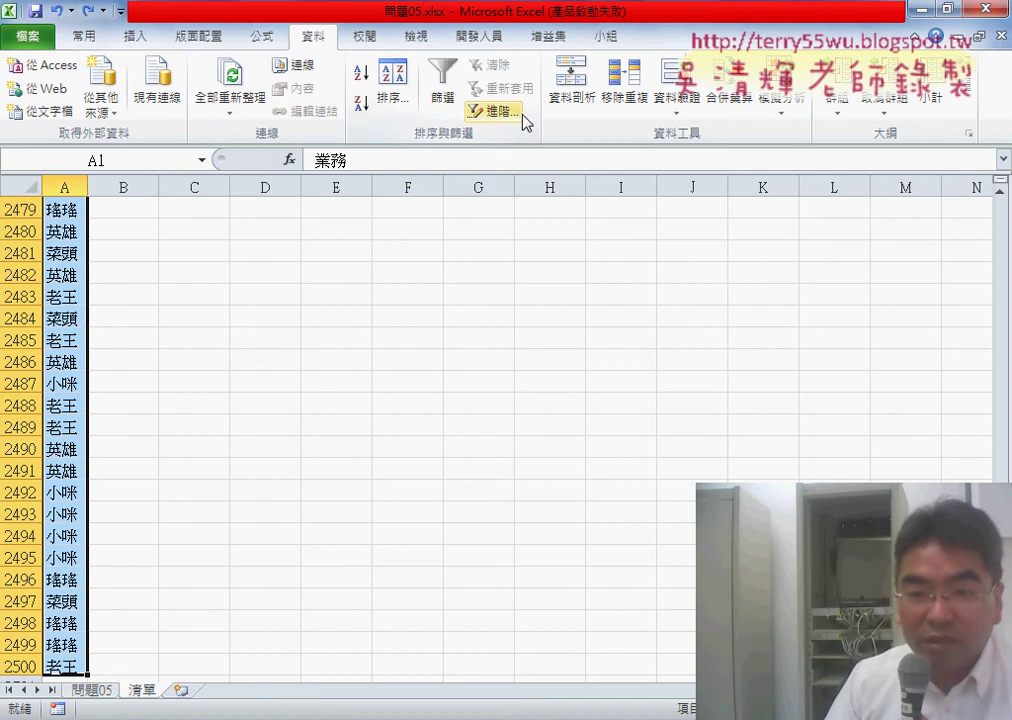
# - Advanced Filter the list, copying unique records only to cell C1
pyautogui.click(480, 114)
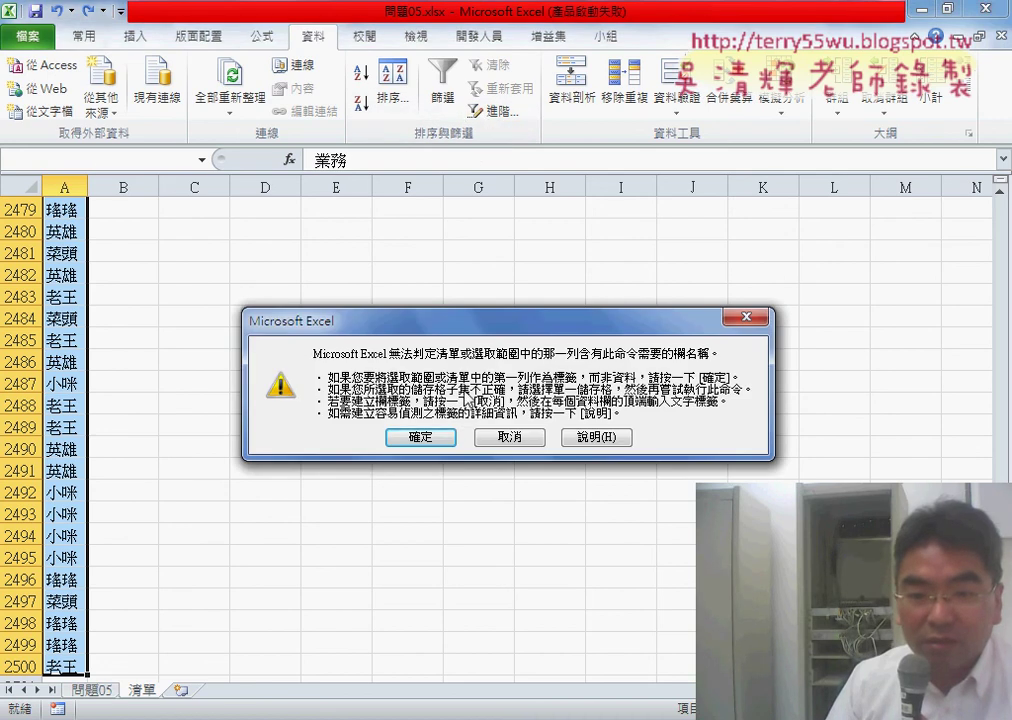
pyautogui.click(420, 437)
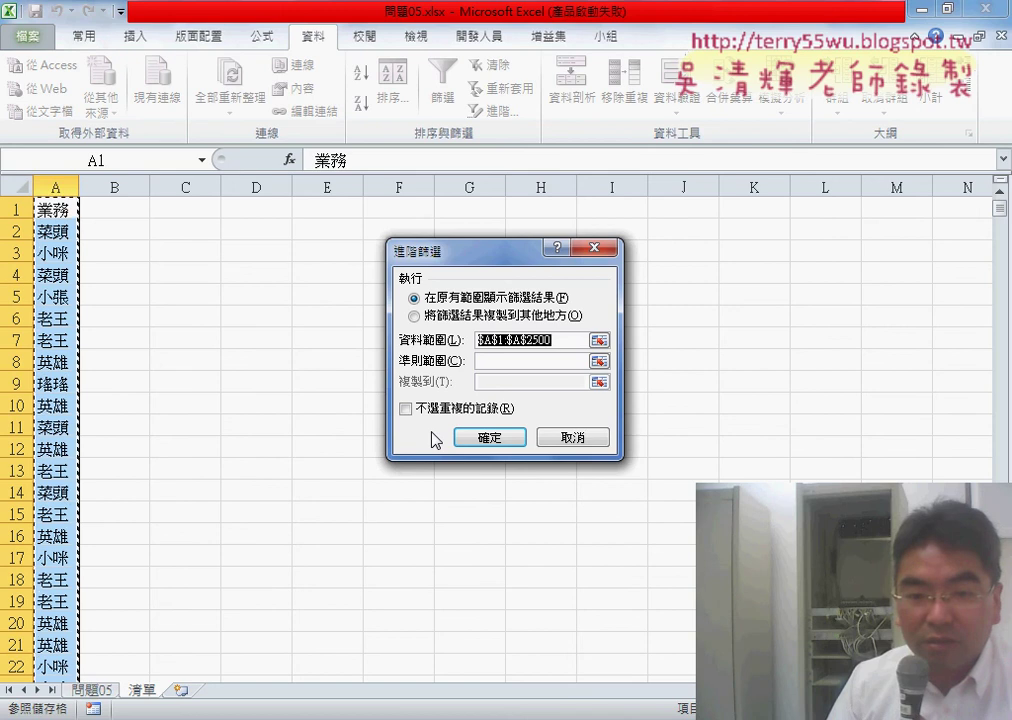
pyautogui.click(428, 414)
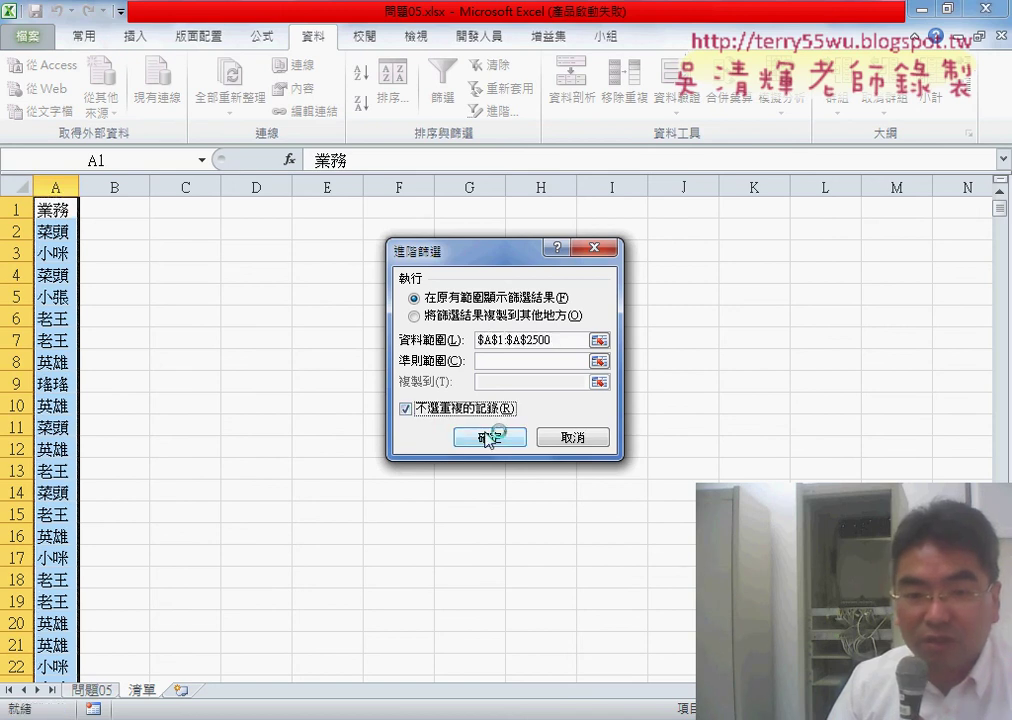
pyautogui.click(453, 318)
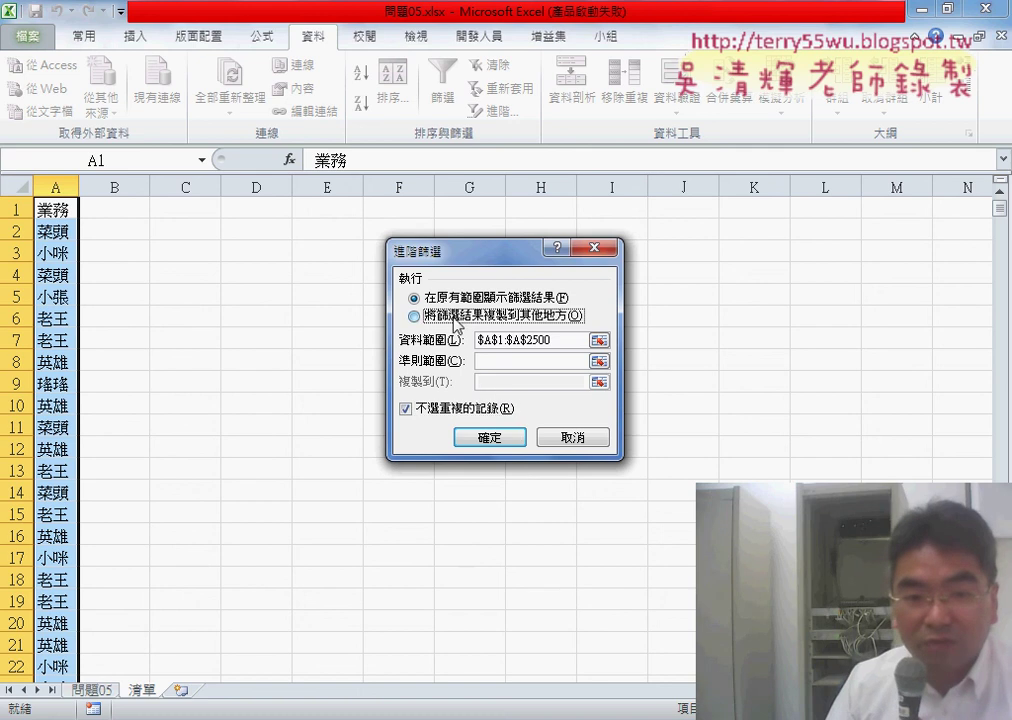
pyautogui.click(494, 382)
pyautogui.click(172, 207)
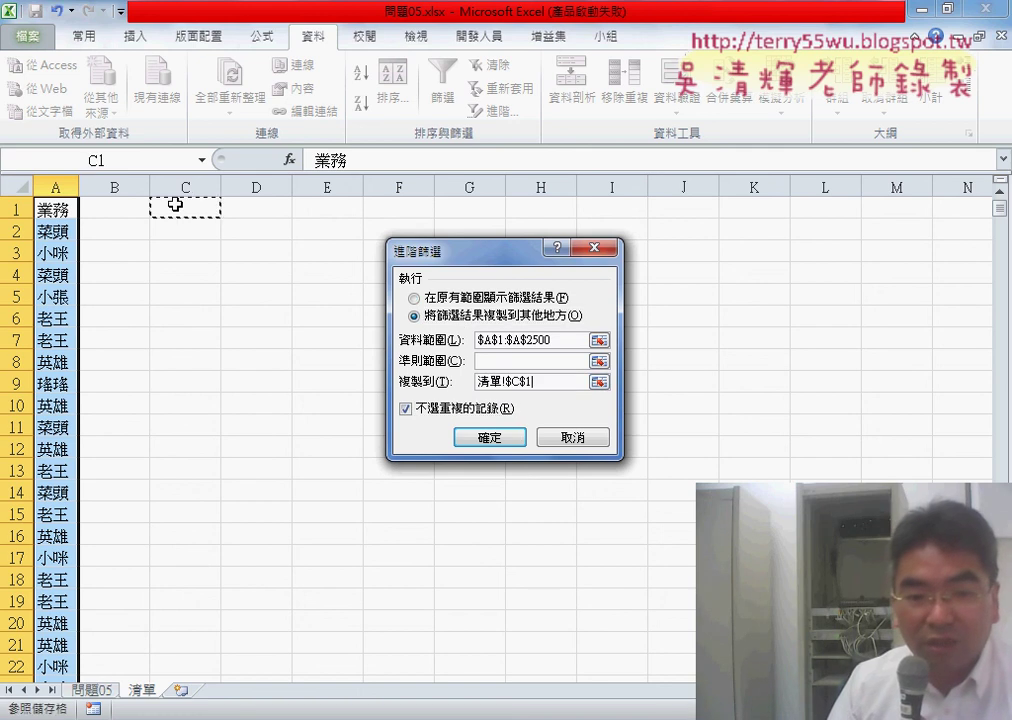
pyautogui.click(496, 437)
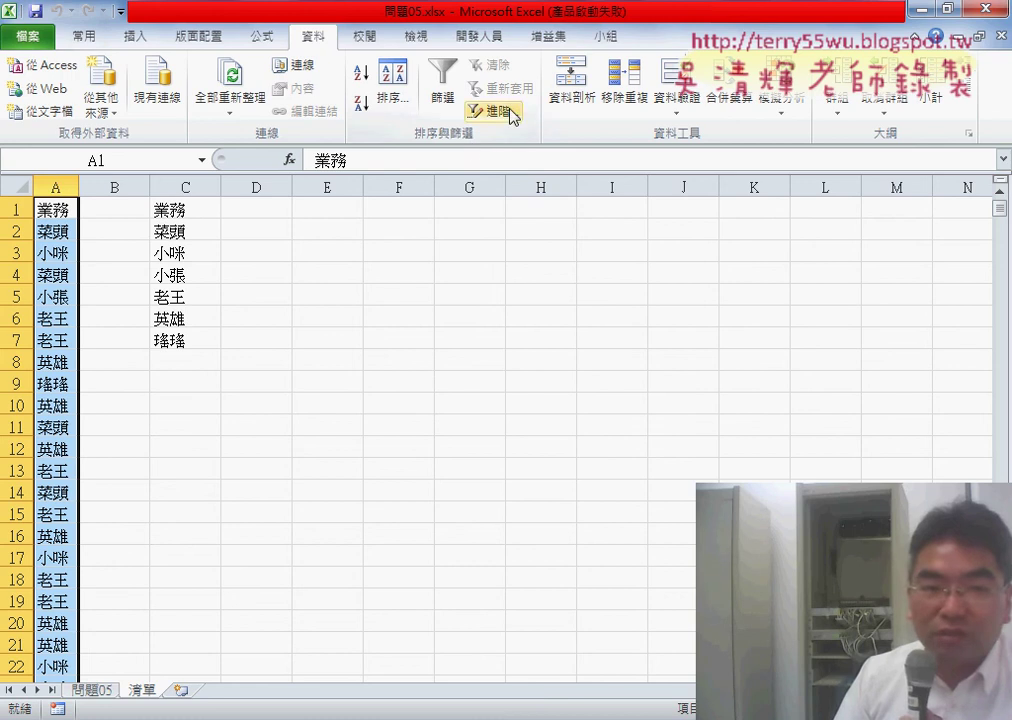
# - Clear the previously copied names from C1:C7
pyautogui.click(54, 230)
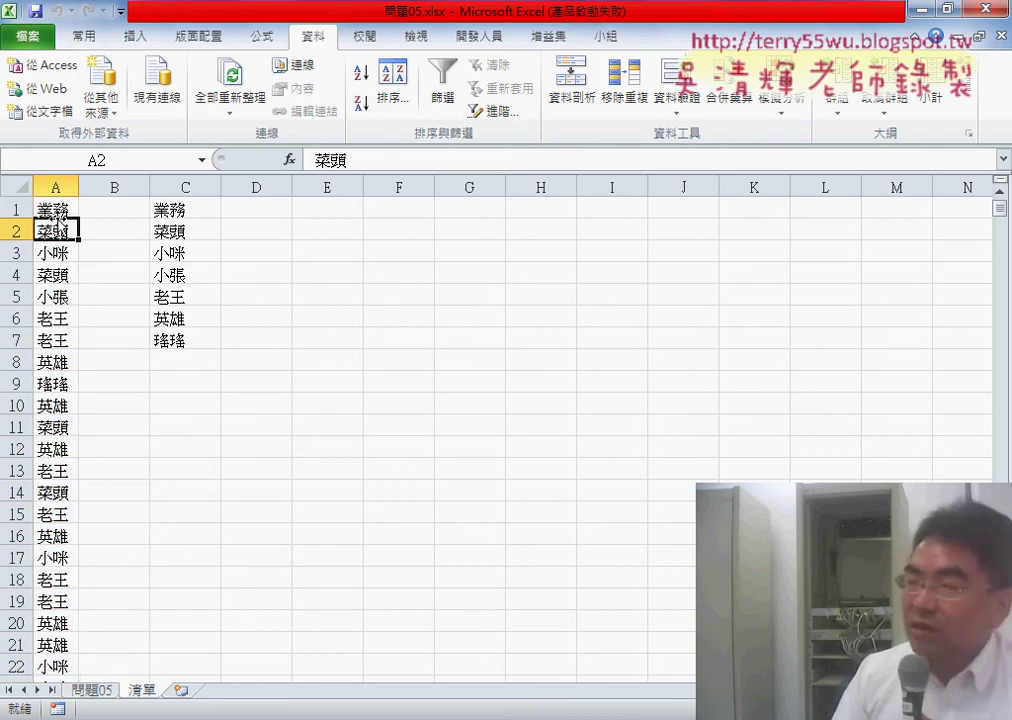
pyautogui.moveTo(178, 207); pyautogui.dragTo(181, 343)
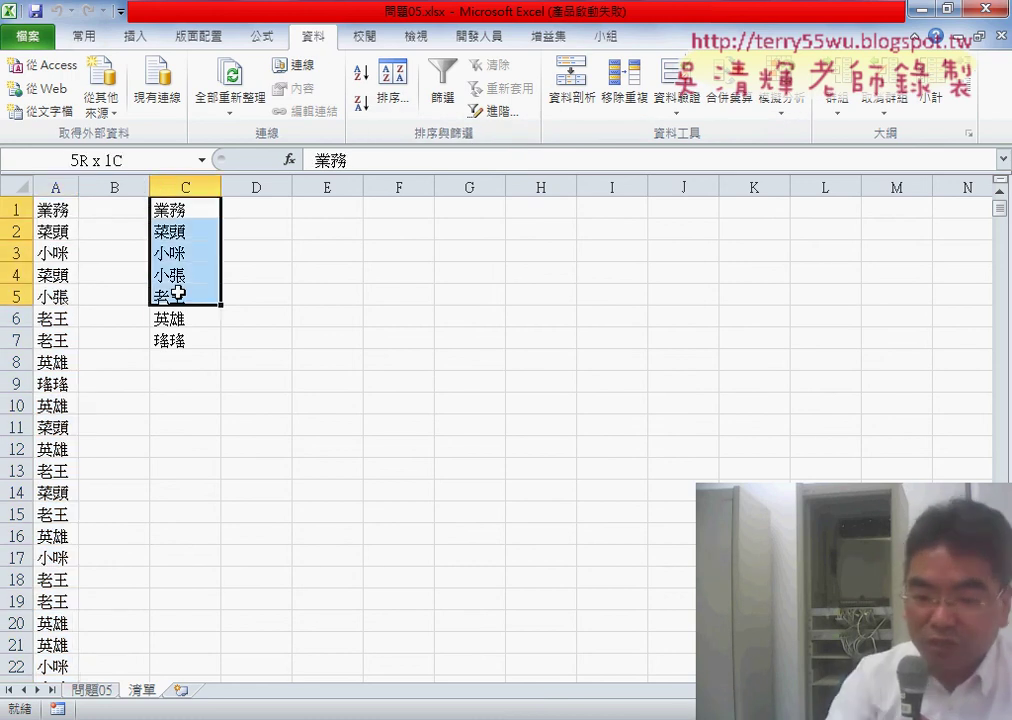
pyautogui.press('Delete')
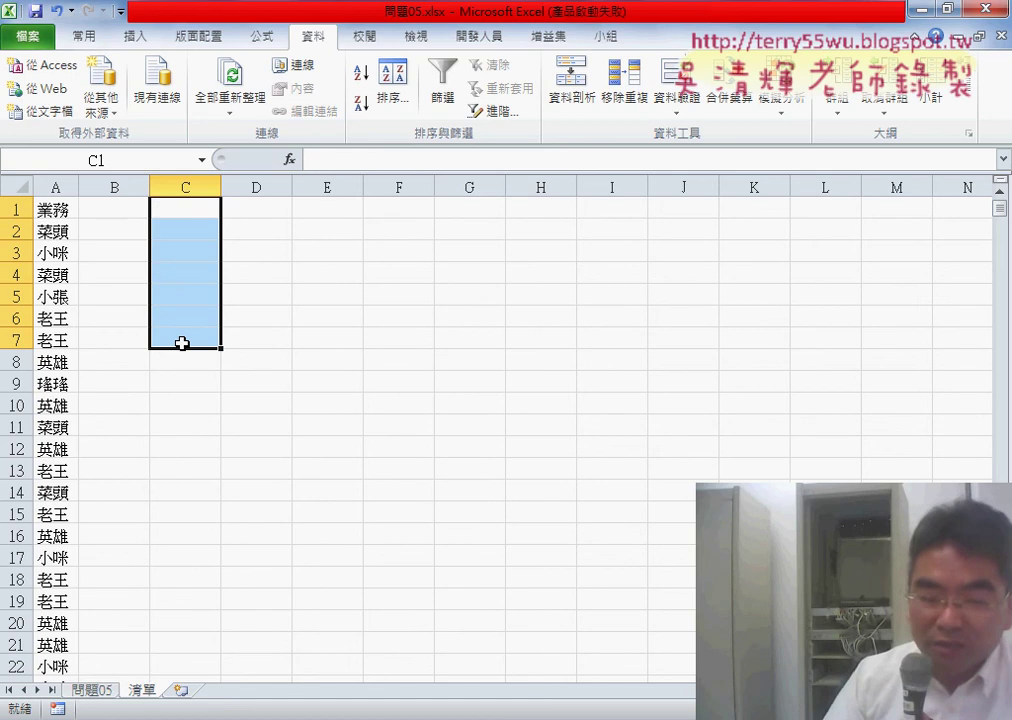
# - Select the salesperson names from A2 down to the last row
pyautogui.click(52, 232)
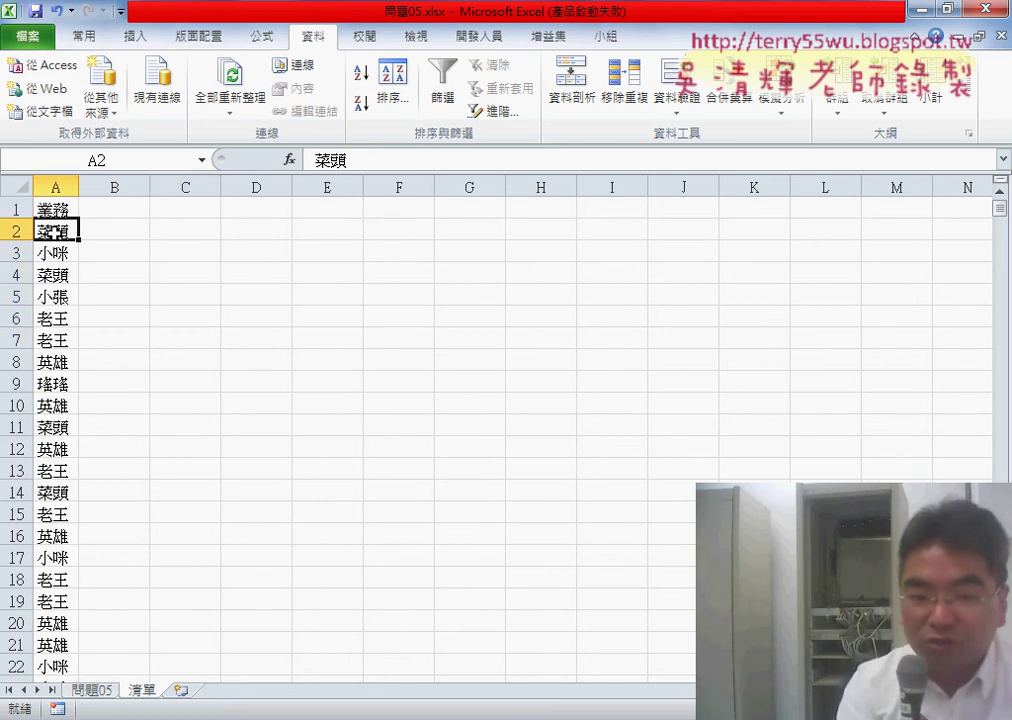
pyautogui.hotkey('ctrl', 'shift', 'Down')
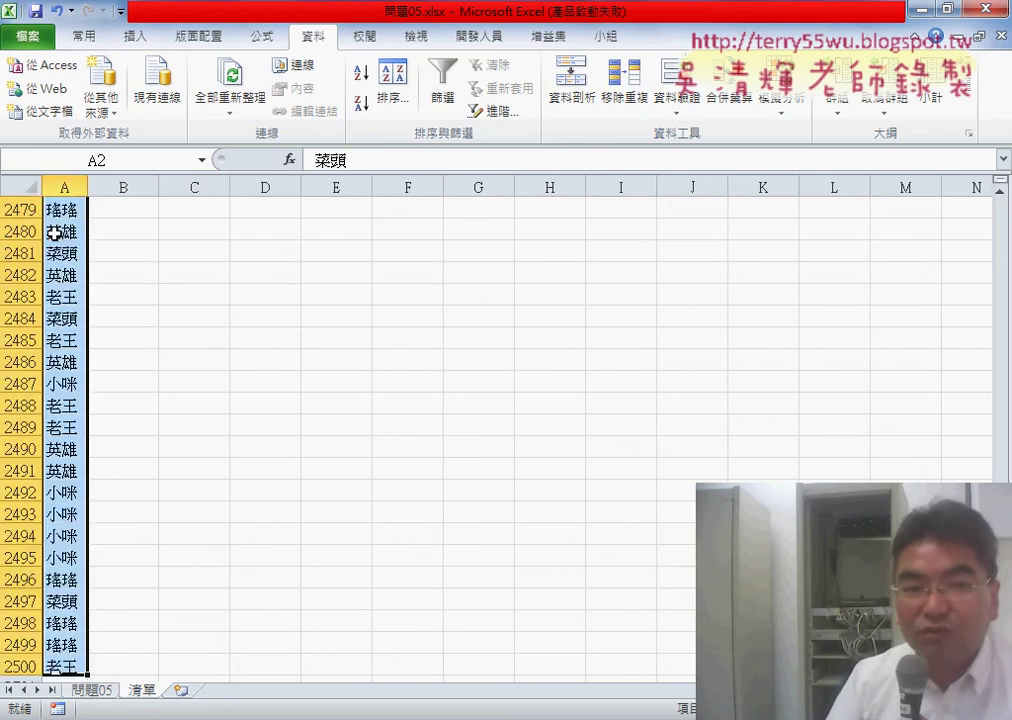
pyautogui.scroll(9, 239, 352)
pyautogui.scroll(9, 217, 341)
pyautogui.scroll(9, 217, 341)
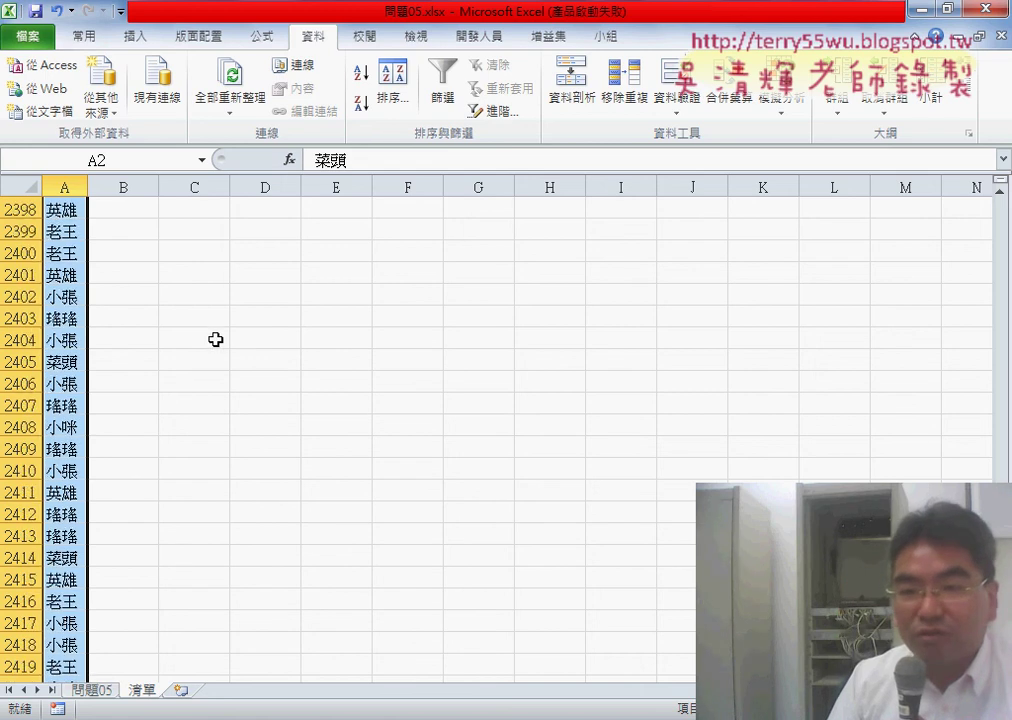
pyautogui.scroll(9, 217, 341)
pyautogui.scroll(9, 217, 341)
pyautogui.scroll(6, 217, 341)
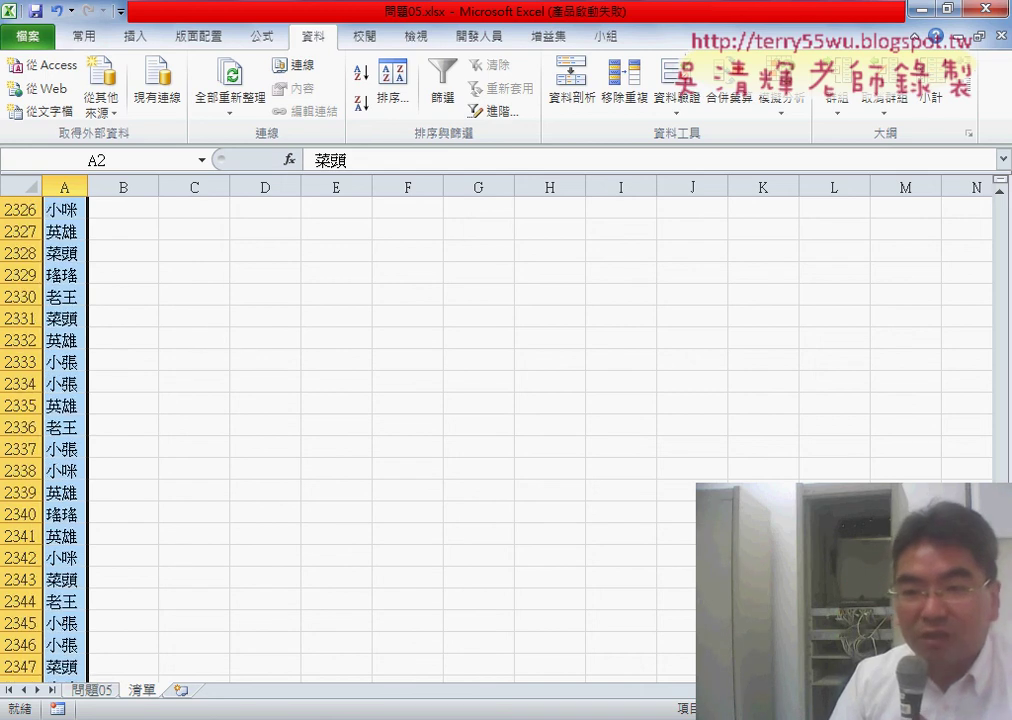
pyautogui.scroll(20, 298, 280)
pyautogui.scroll(20, 298, 280)
pyautogui.scroll(10, 298, 280)
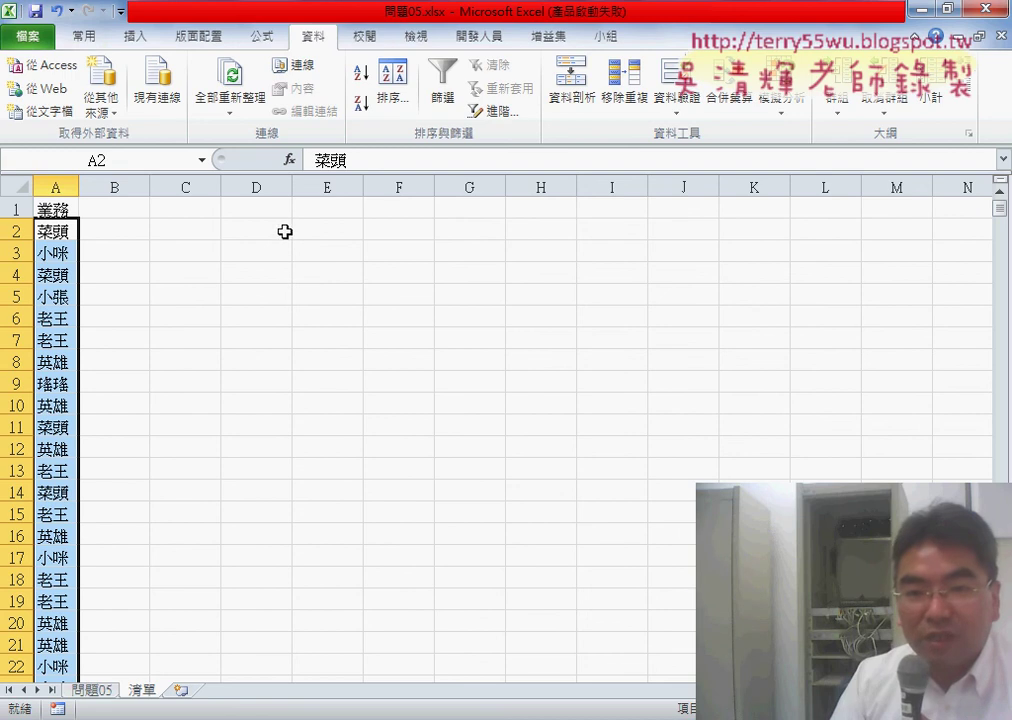
# - Advanced Filter unique records only into $C$1, producing 業務 plus six names, 菜頭 through 瑤瑤
pyautogui.click(500, 111)
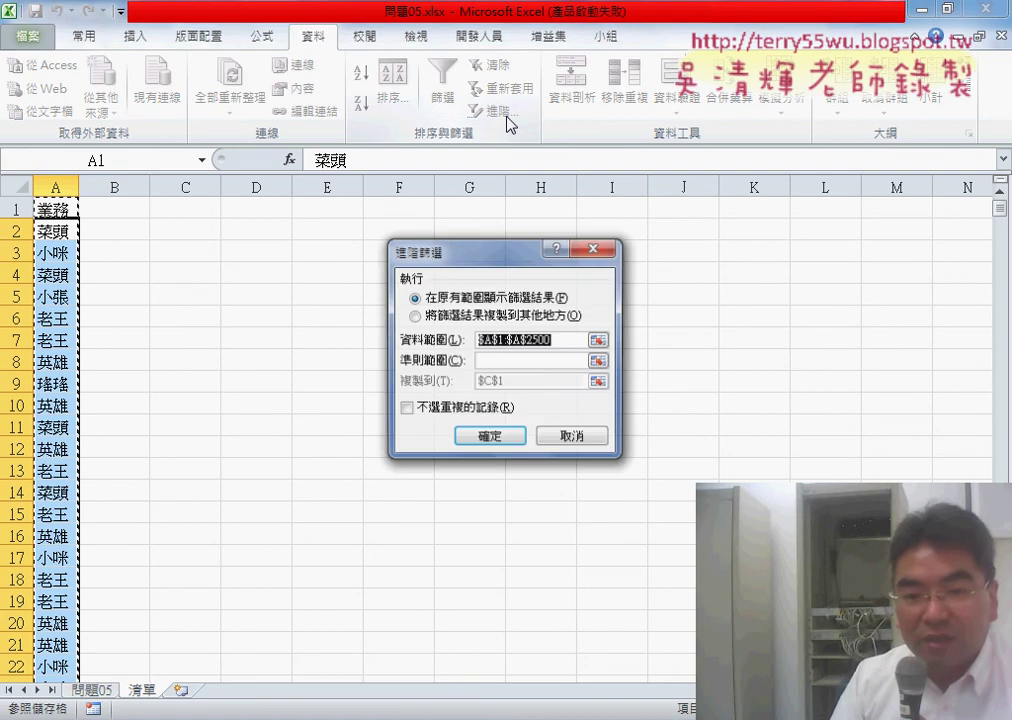
pyautogui.click(455, 318)
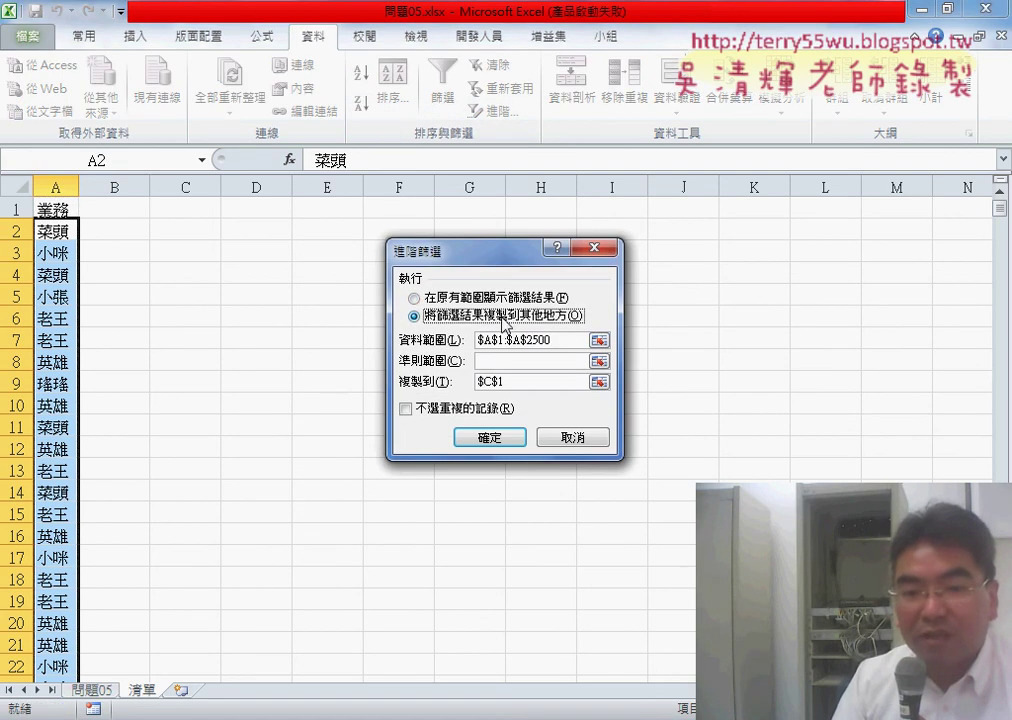
pyautogui.click(424, 412)
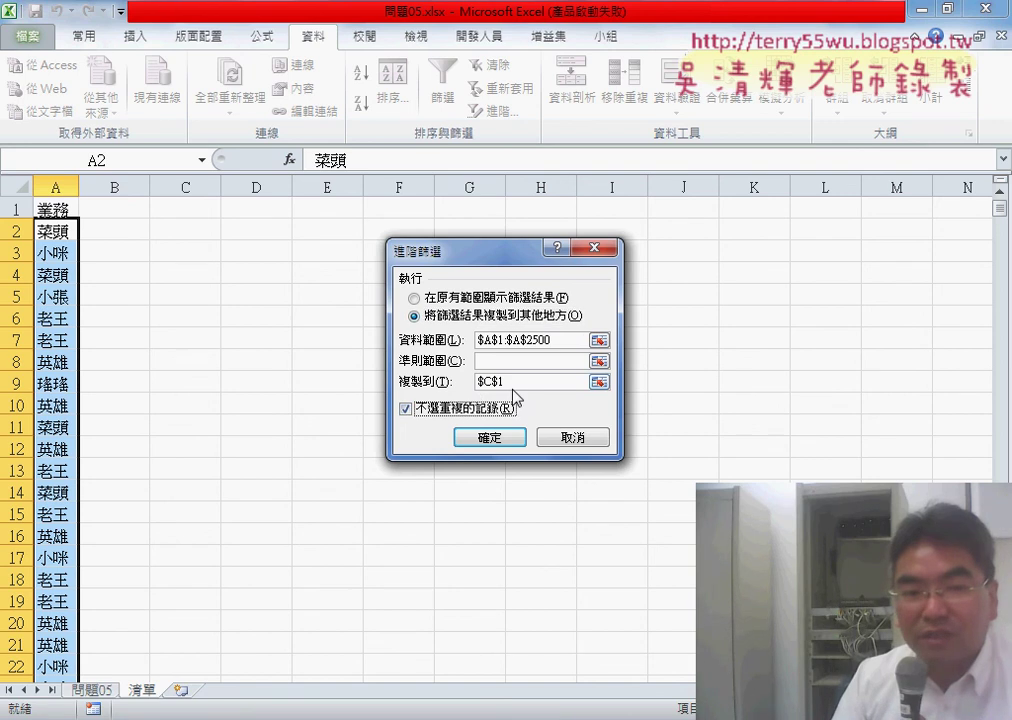
pyautogui.click(517, 381)
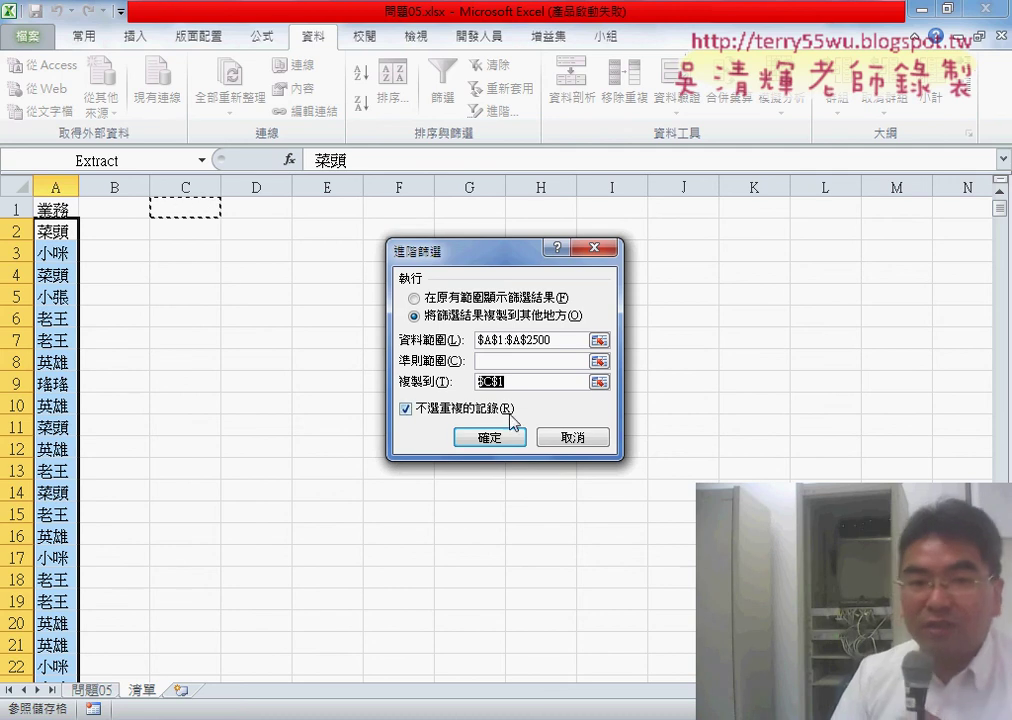
pyautogui.click(497, 437)
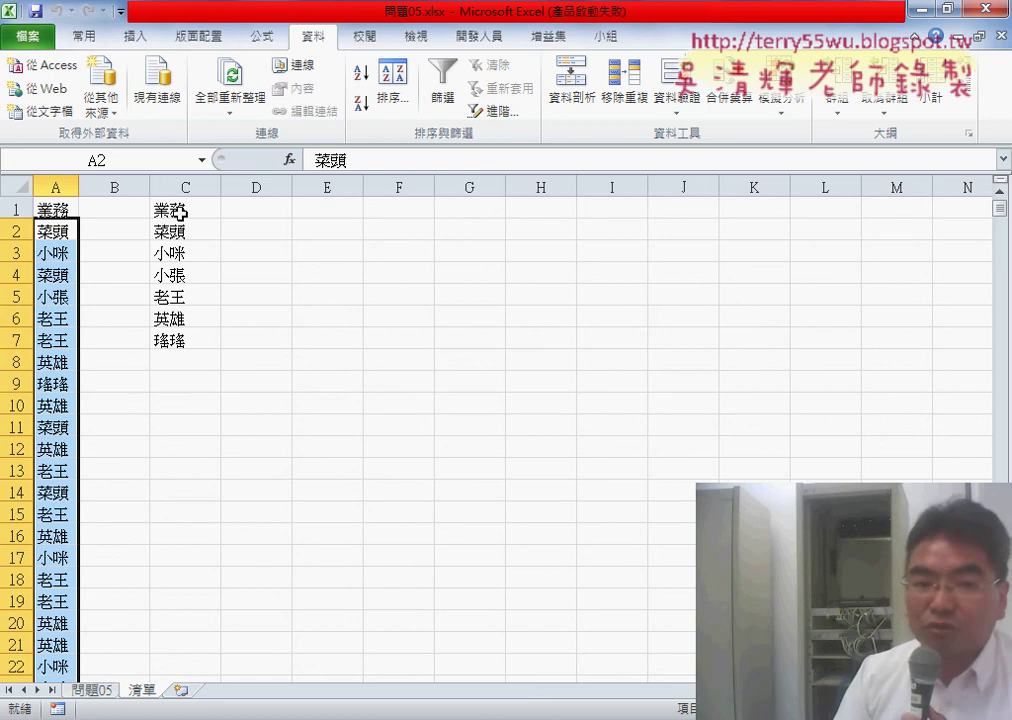
pyautogui.moveTo(185, 209); pyautogui.dragTo(185, 341)
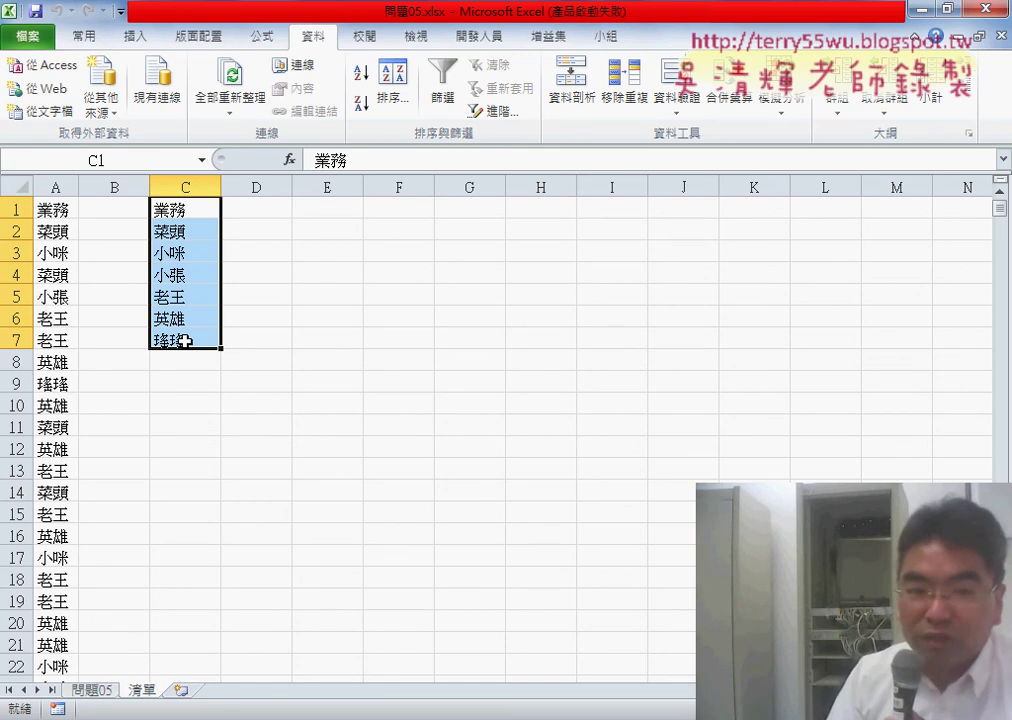
# - Clear C1:C7, de-duplicate column A with 'My data has headers', then view 問題05
pyautogui.press('Delete')
pyautogui.click(55, 187)
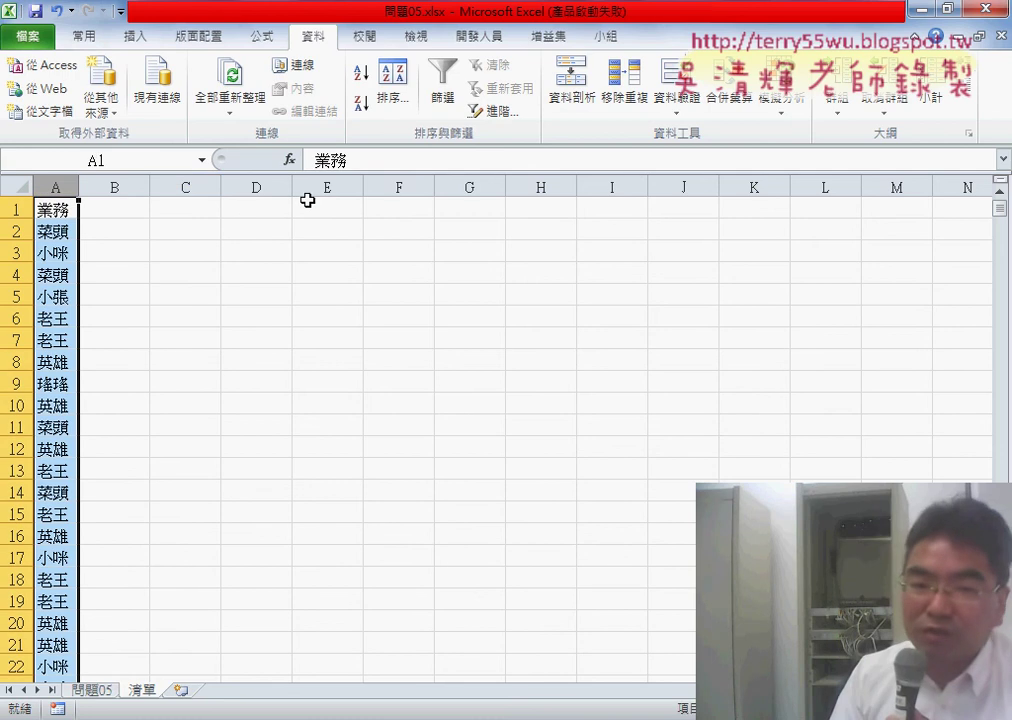
pyautogui.click(620, 100)
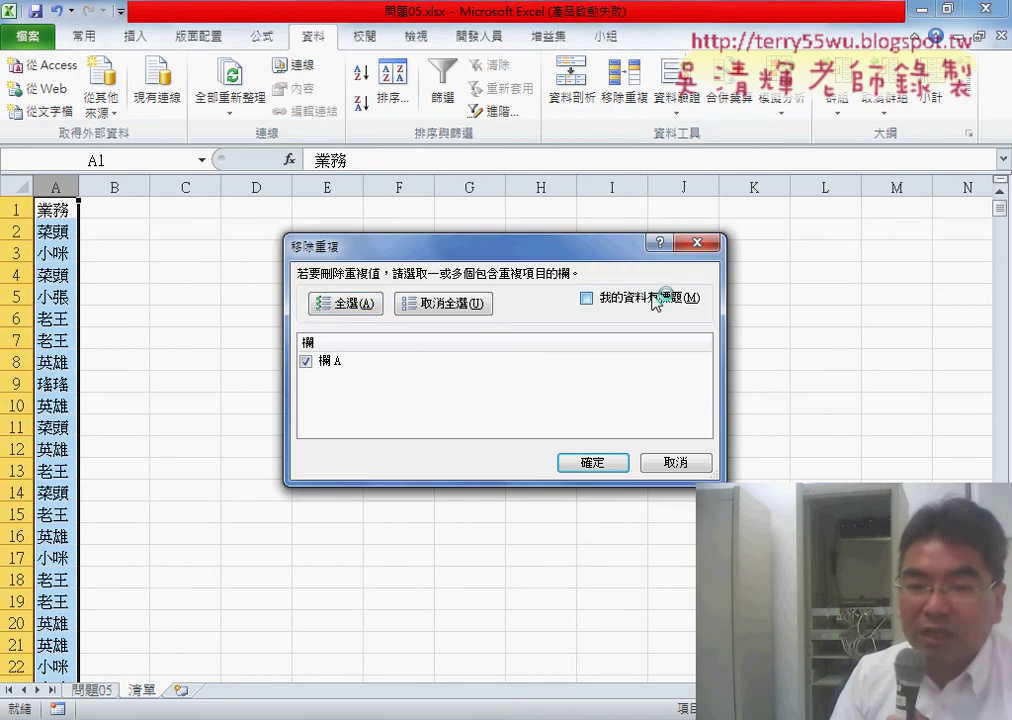
pyautogui.click(655, 299)
pyautogui.click(588, 452)
pyautogui.click(510, 415)
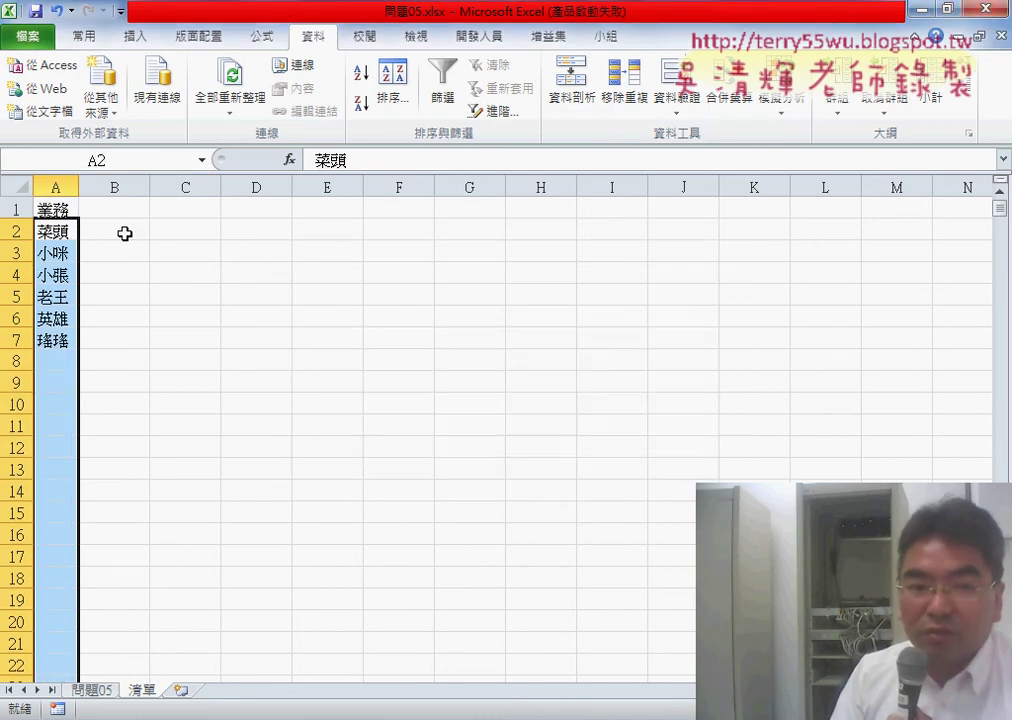
pyautogui.moveTo(55, 231); pyautogui.dragTo(63, 338)
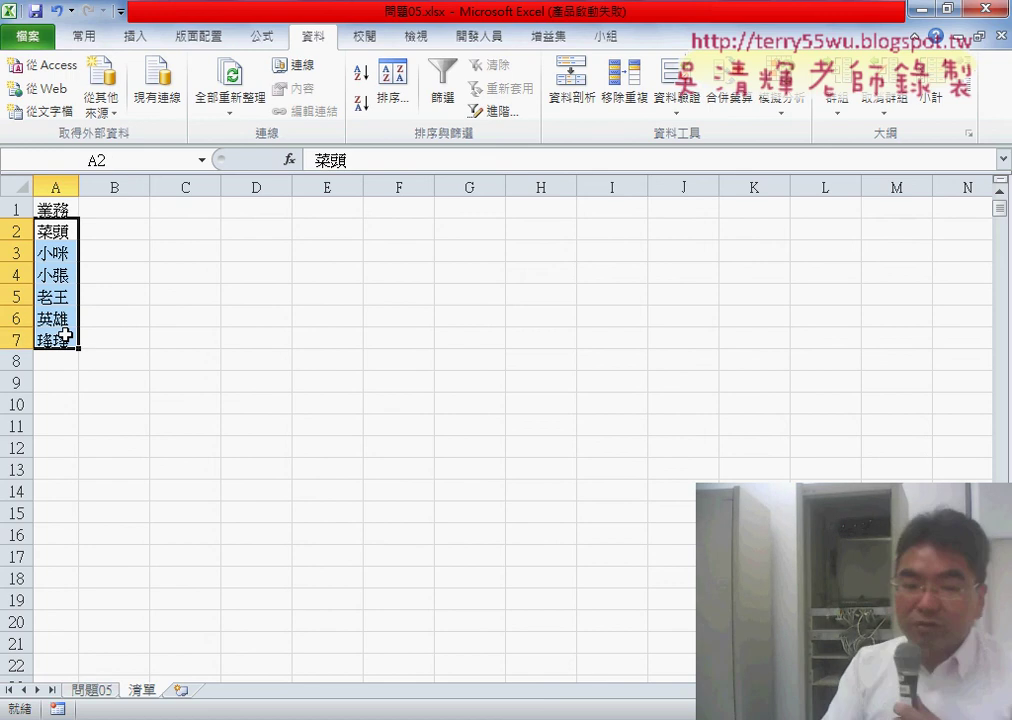
pyautogui.click(102, 692)
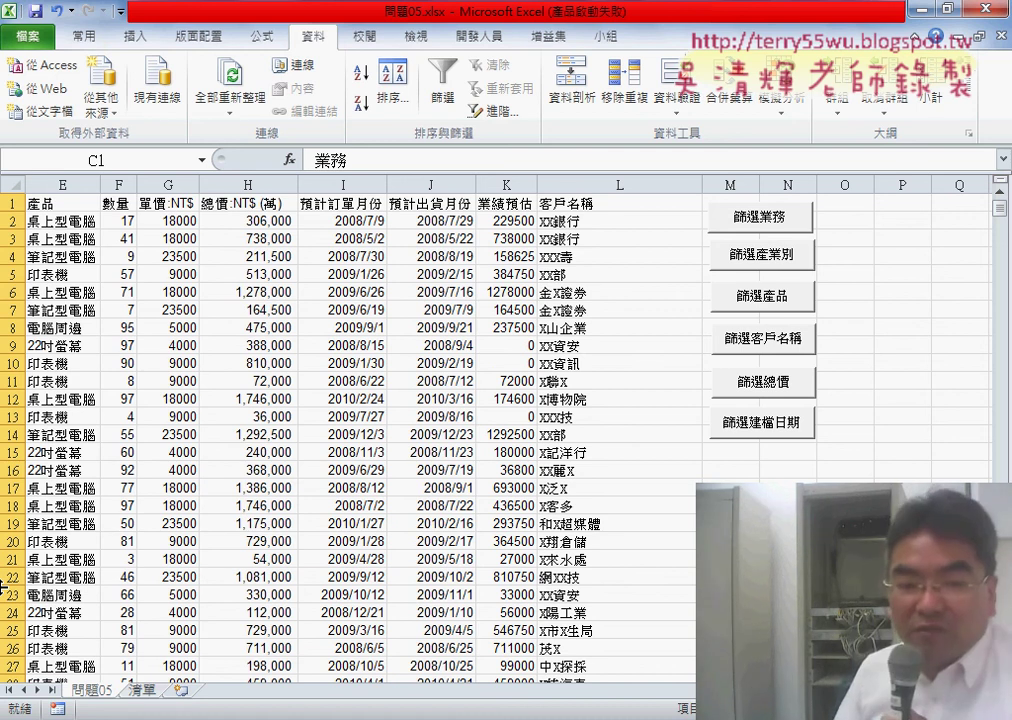
# - Go back to the 清單 sheet and review the six unique names in A2:A7
pyautogui.click(142, 690)
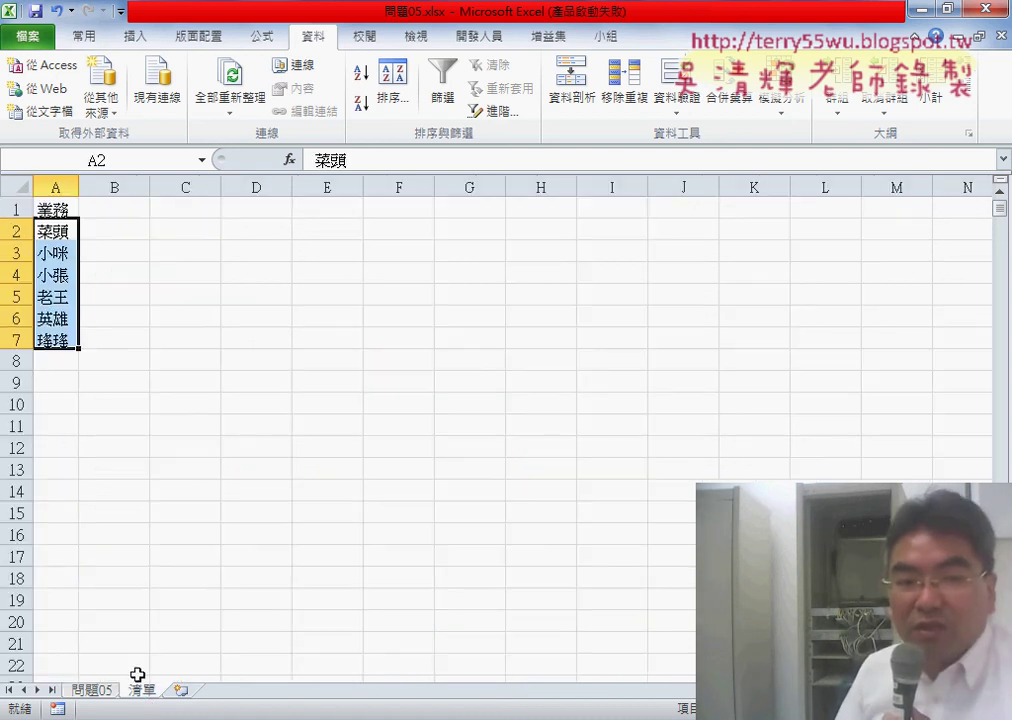
pyautogui.click(62, 232)
pyautogui.click(58, 340)
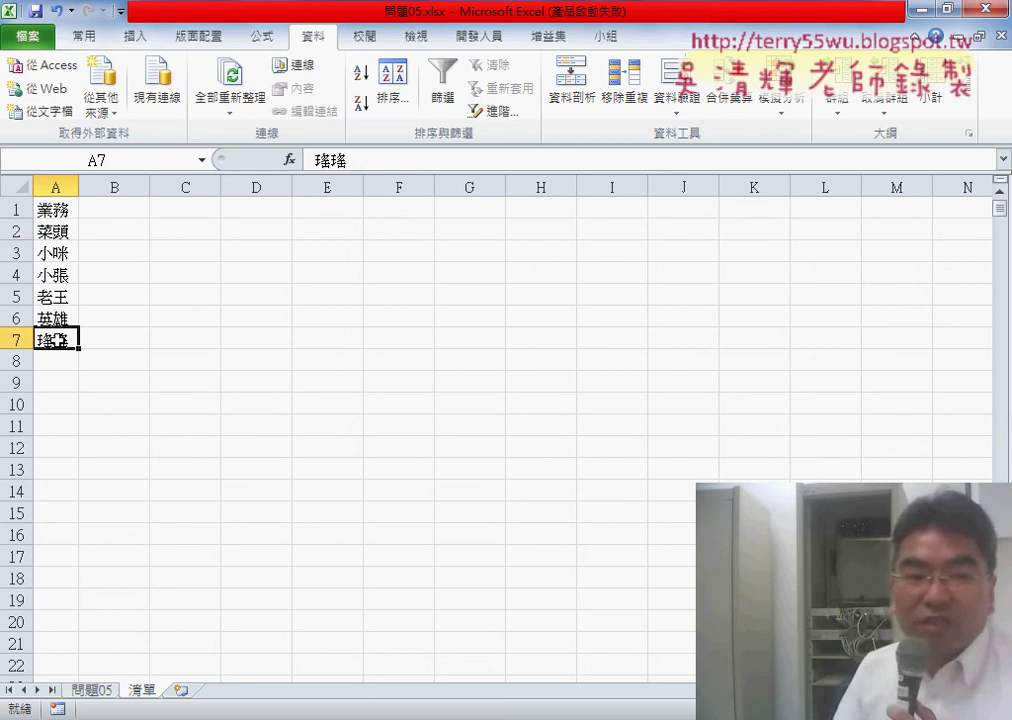
pyautogui.moveTo(52, 230); pyautogui.dragTo(55, 338)
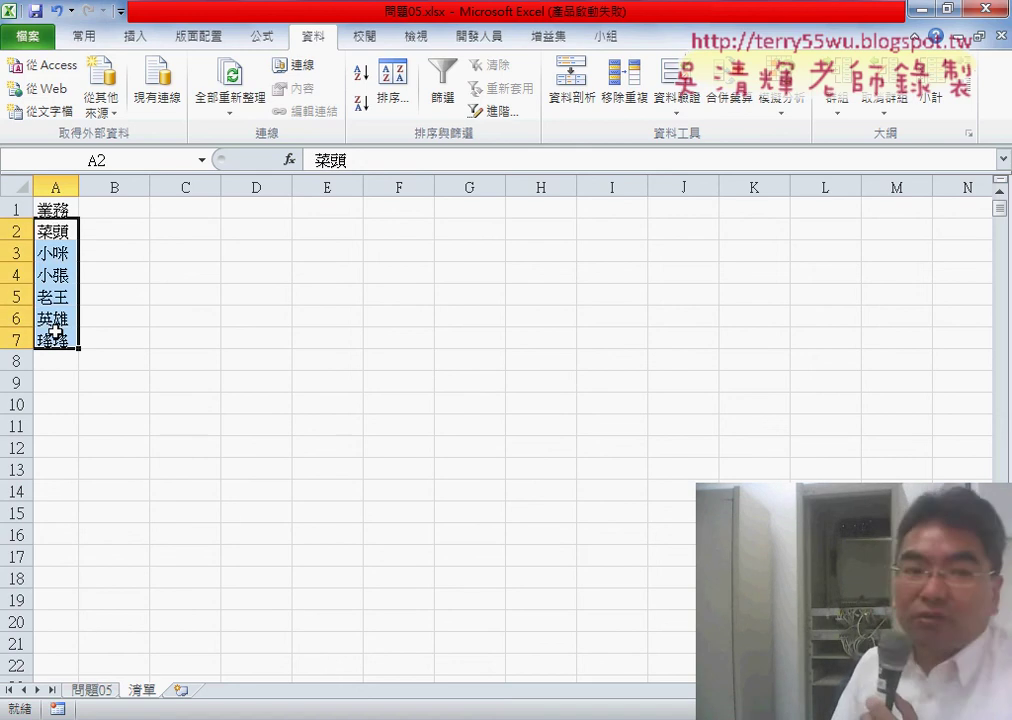
pyautogui.click(60, 231)
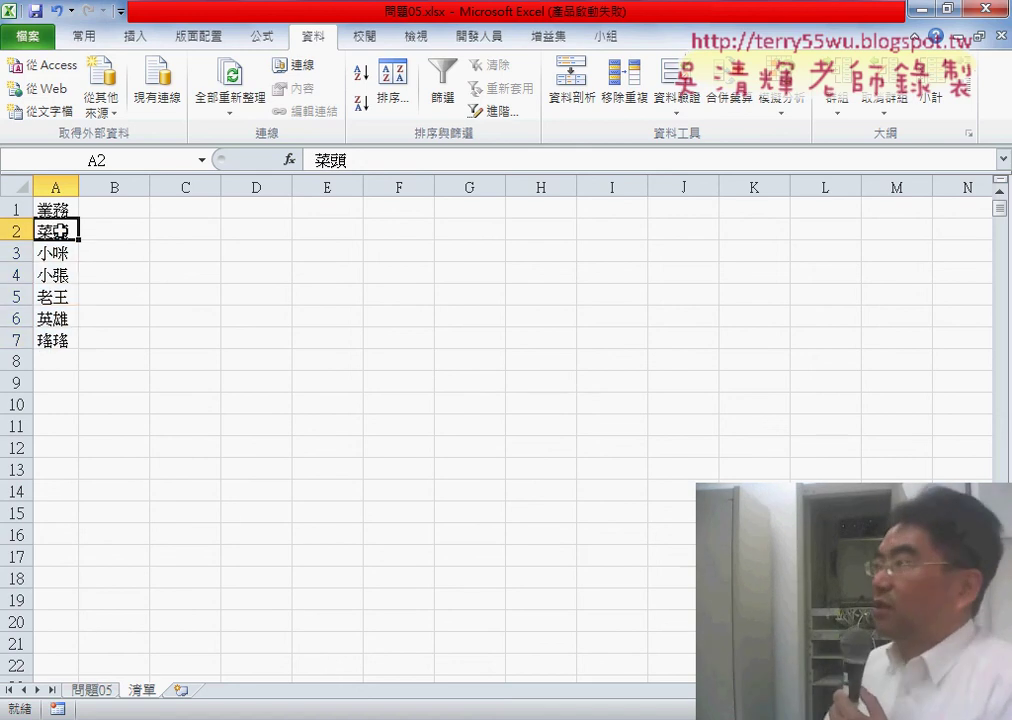